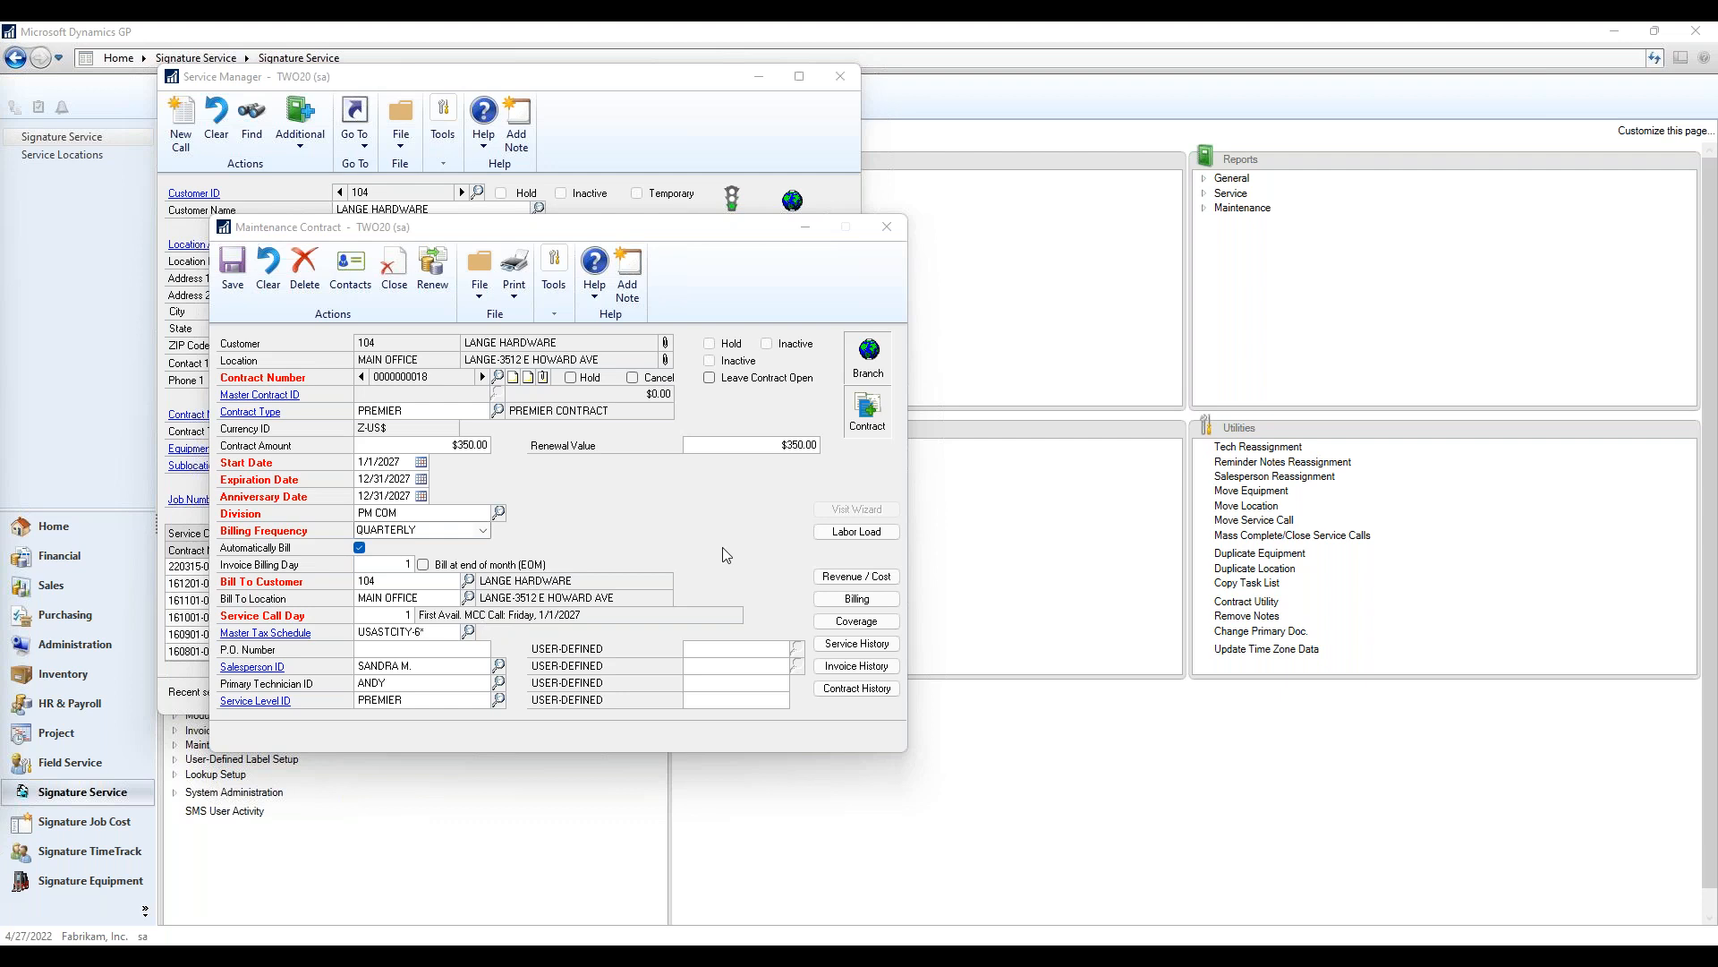
Step: Review the Lange Hardware maintenance contract's billing schedule, checking the 7/1/2027 billing line
{"action": "left_click", "coordinate": [854, 599]}
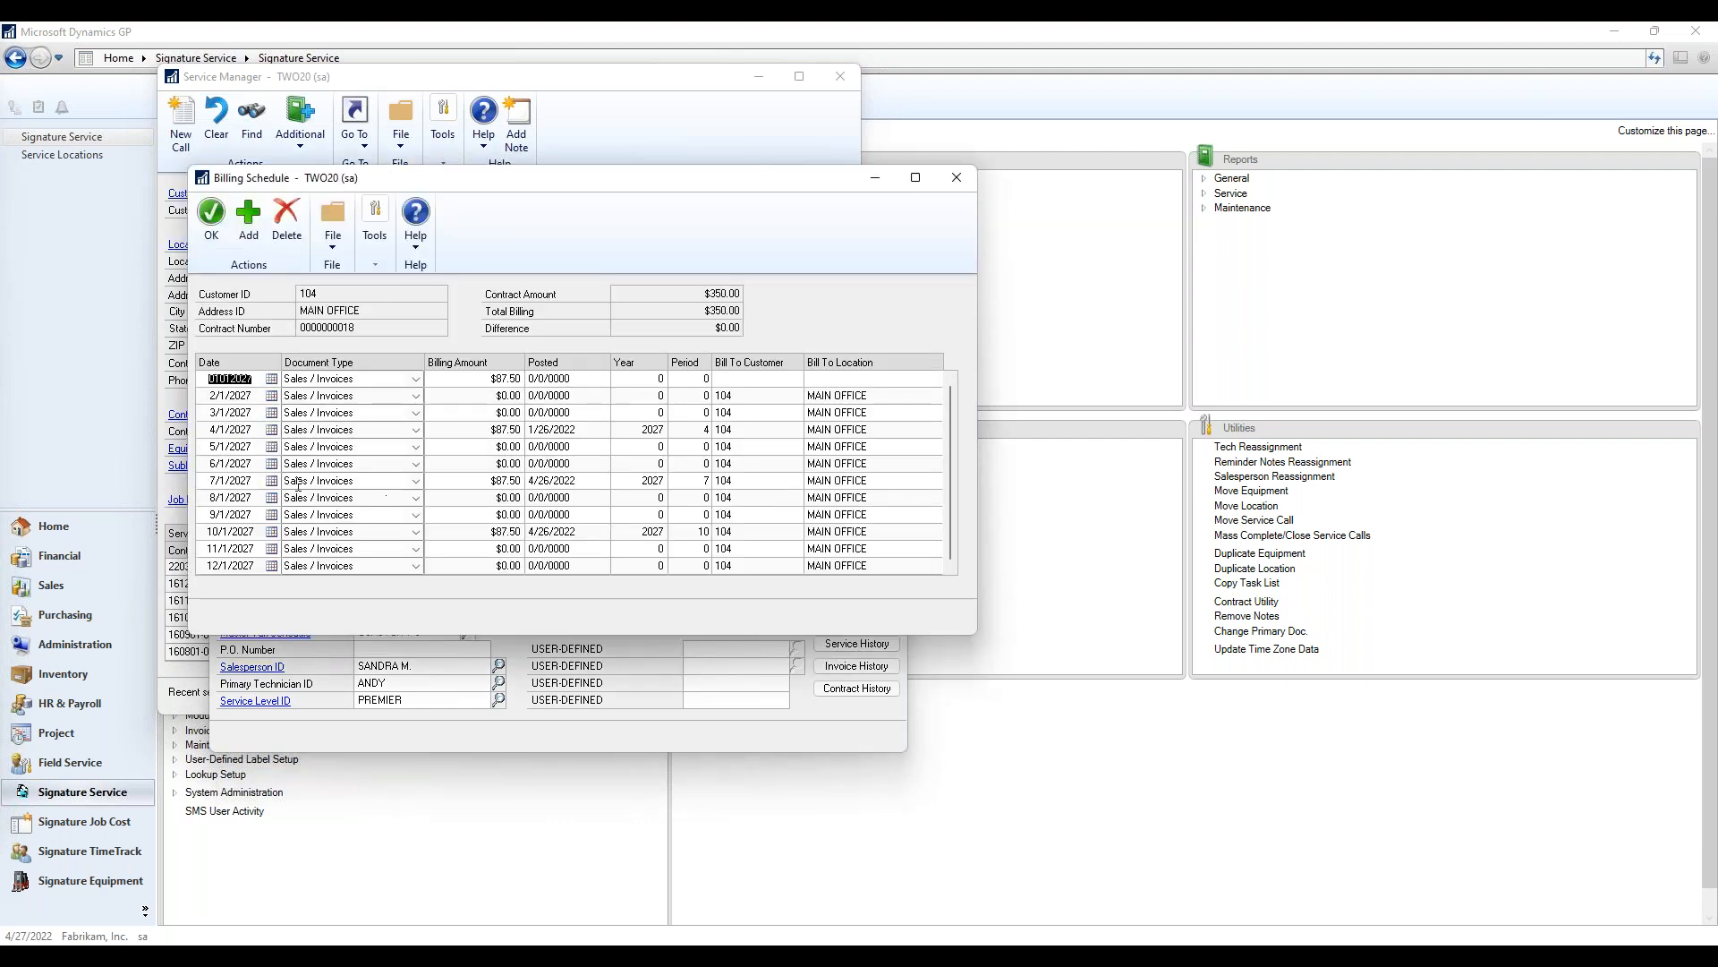
{"action": "left_click", "coordinate": [490, 480]}
{"action": "left_click", "coordinate": [955, 178]}
Step: Review the contract's invoice history for the 7/1/2027 invoice and inspect its Revenue/Costs figures
{"action": "left_click", "coordinate": [859, 667]}
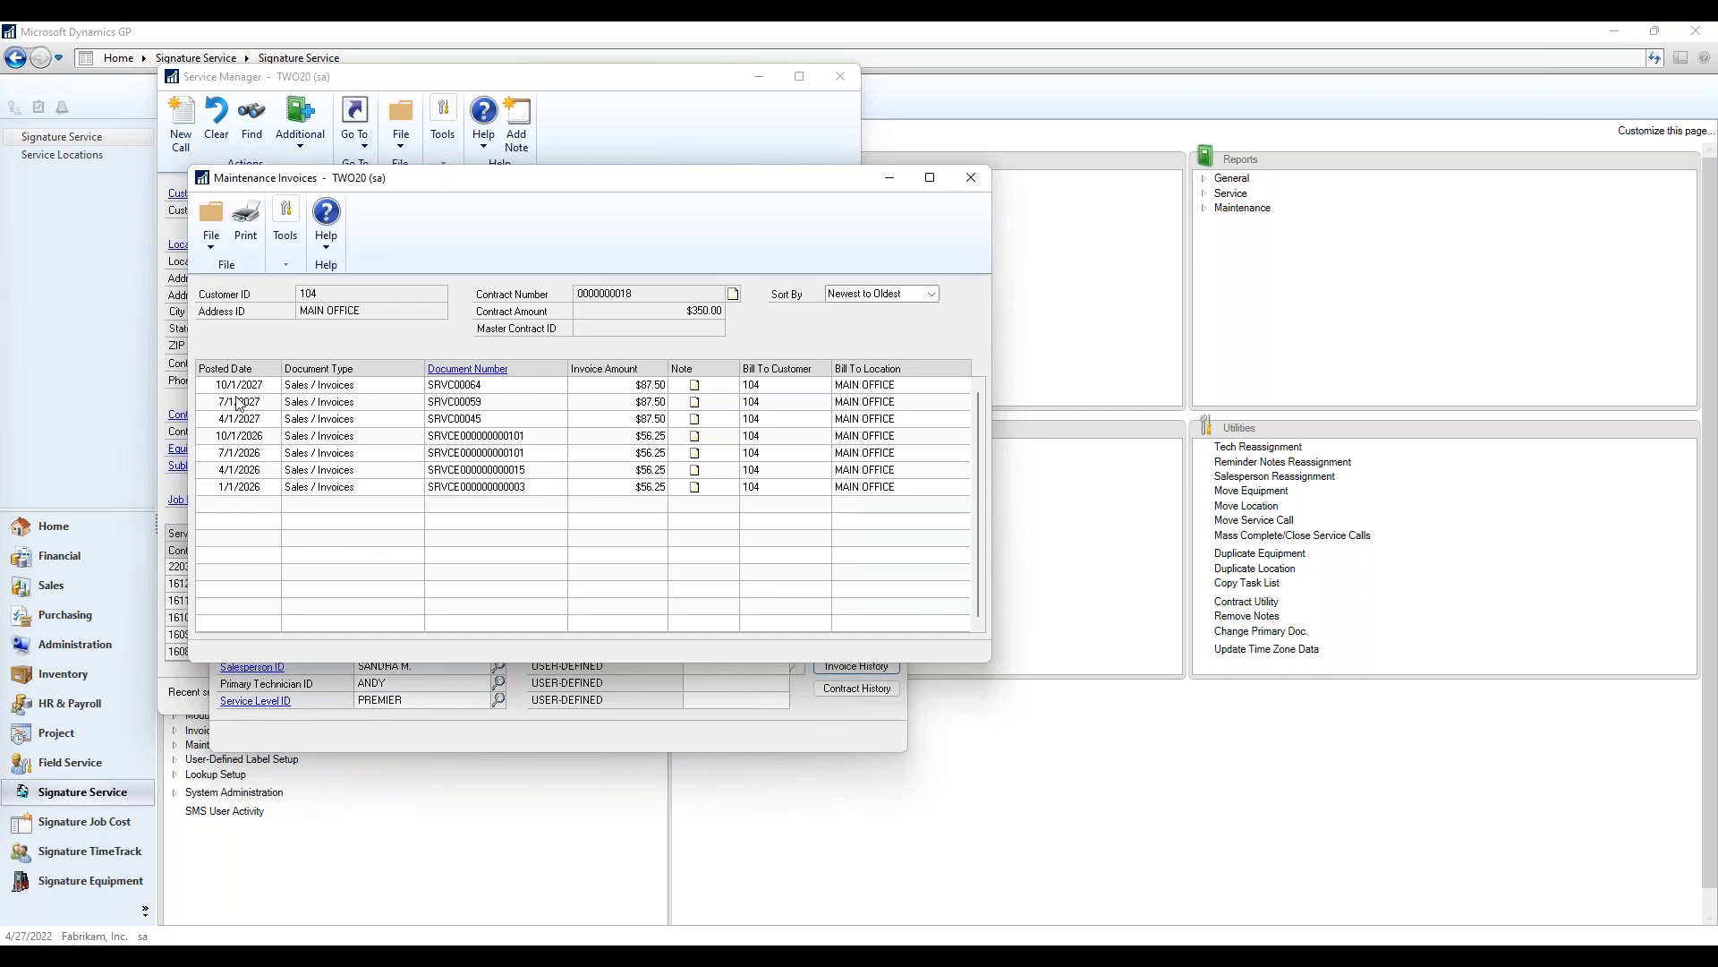
{"action": "left_click", "coordinate": [521, 403]}
{"action": "left_click", "coordinate": [970, 178]}
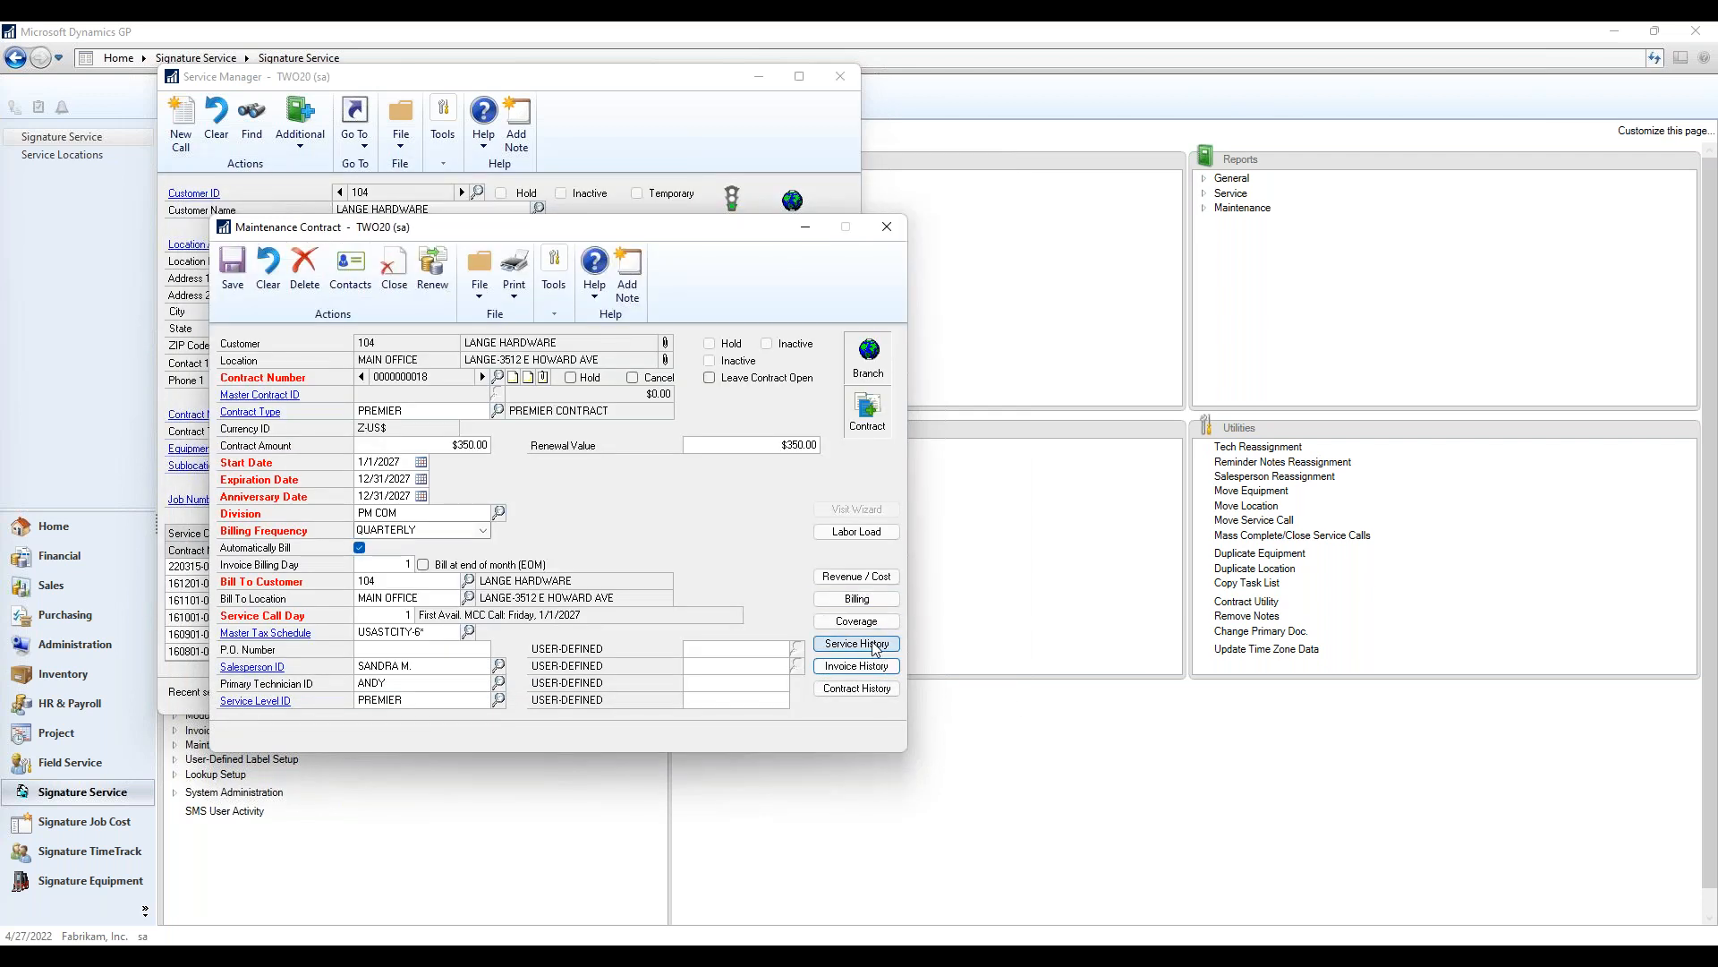
{"action": "left_click", "coordinate": [856, 576]}
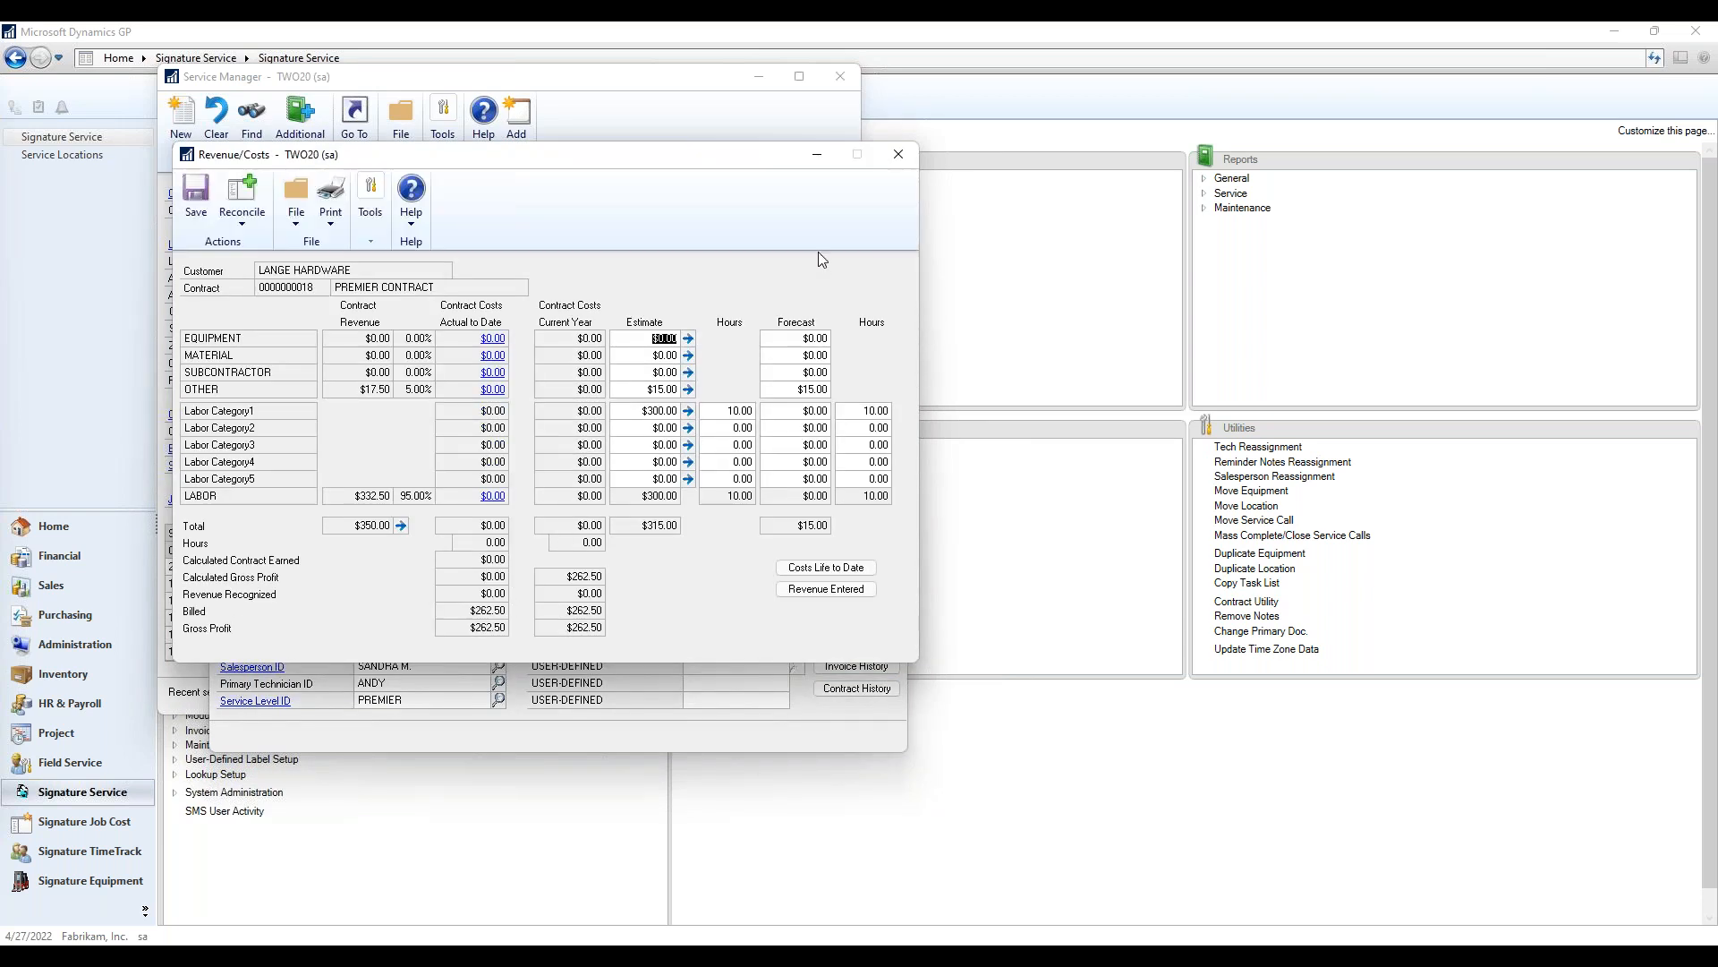
{"action": "left_click", "coordinate": [896, 156]}
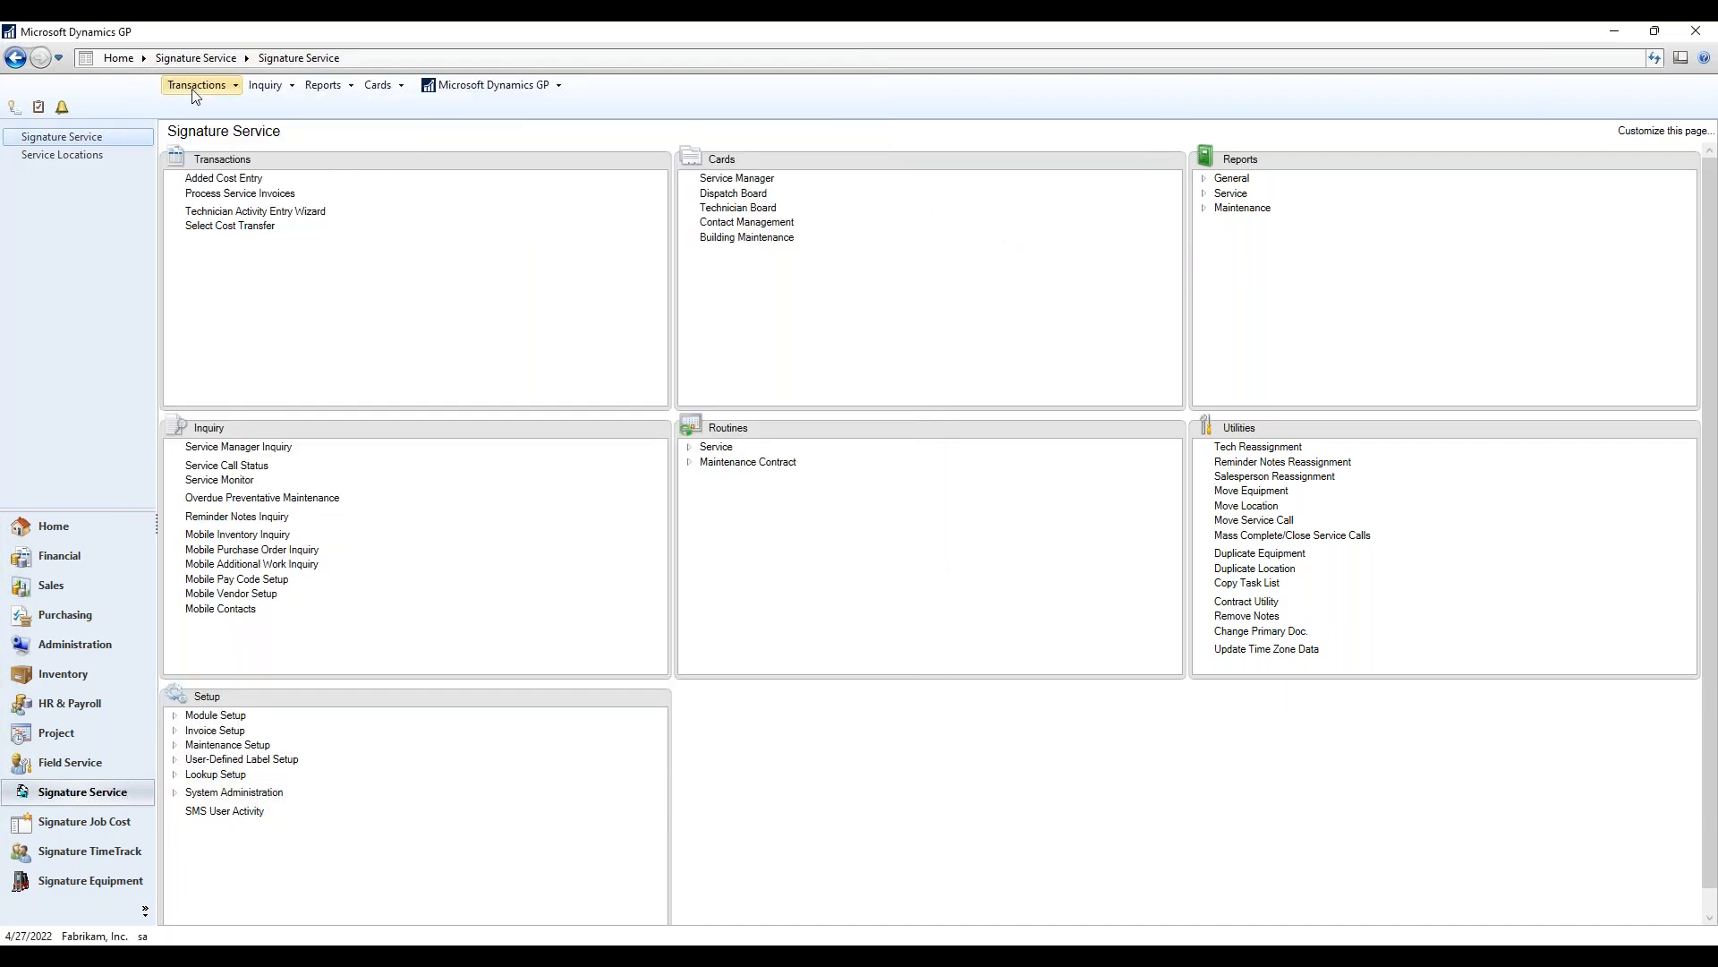
Step: Open Receivables Posted Transaction Maintenance and load Lange Hardware's Service / Repairs document SRVC00059
{"action": "left_click", "coordinate": [193, 89]}
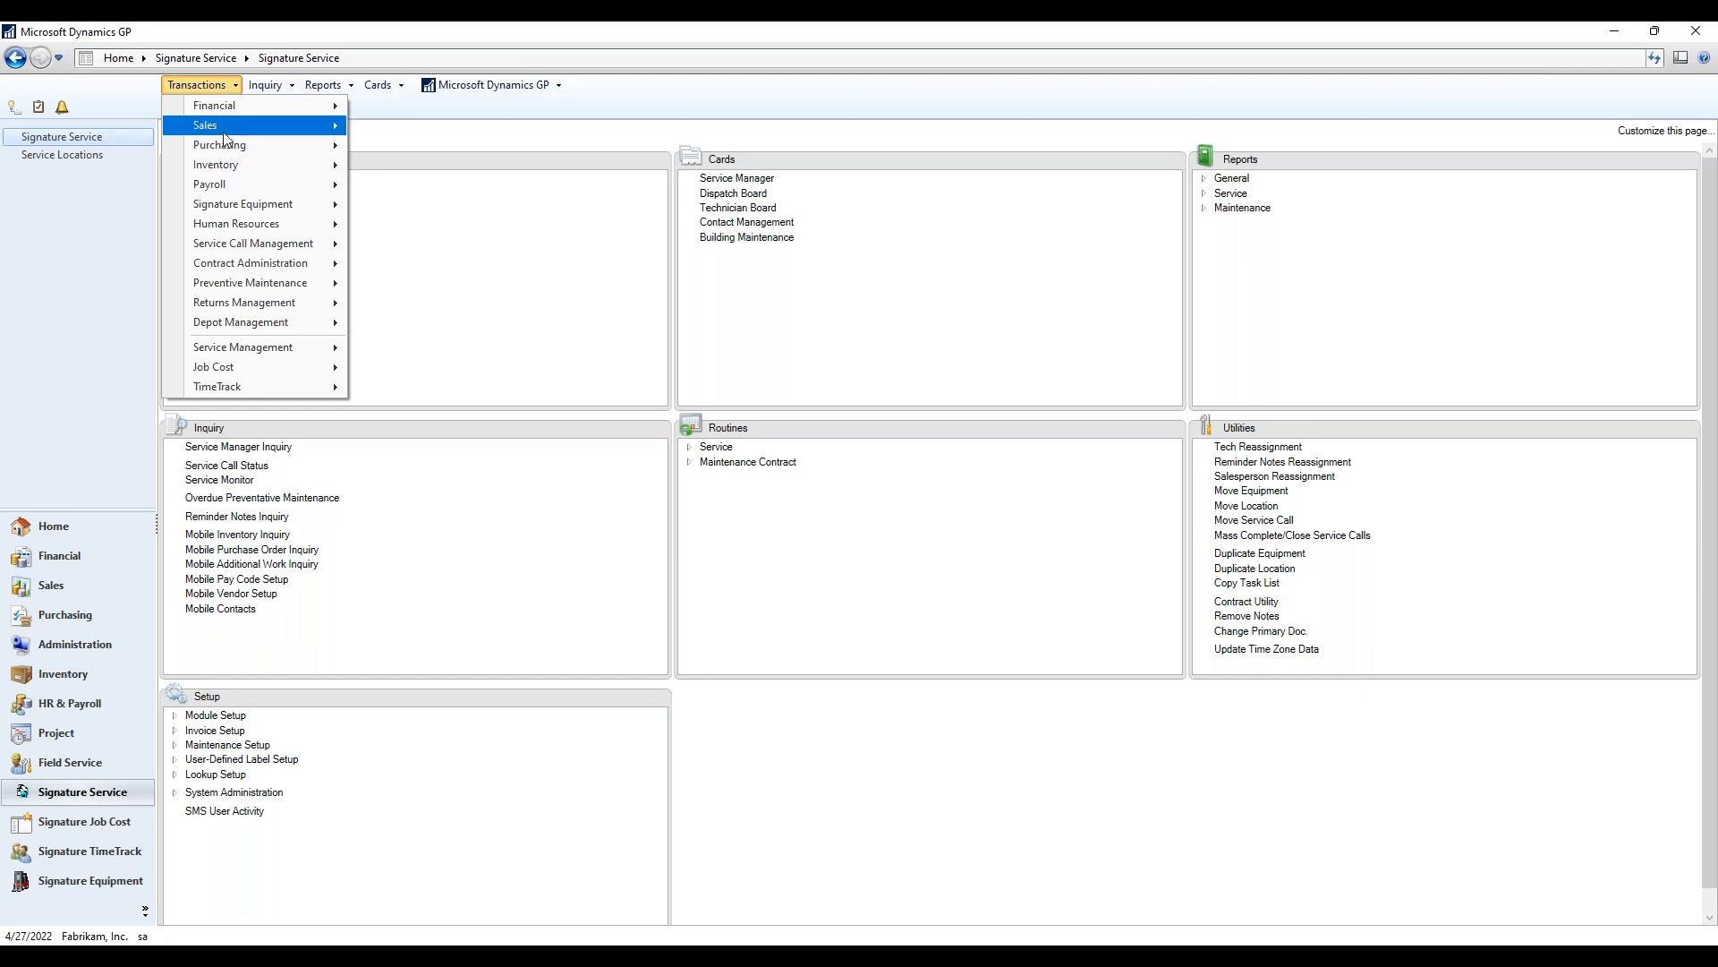
{"action": "mouse_move", "coordinate": [224, 129]}
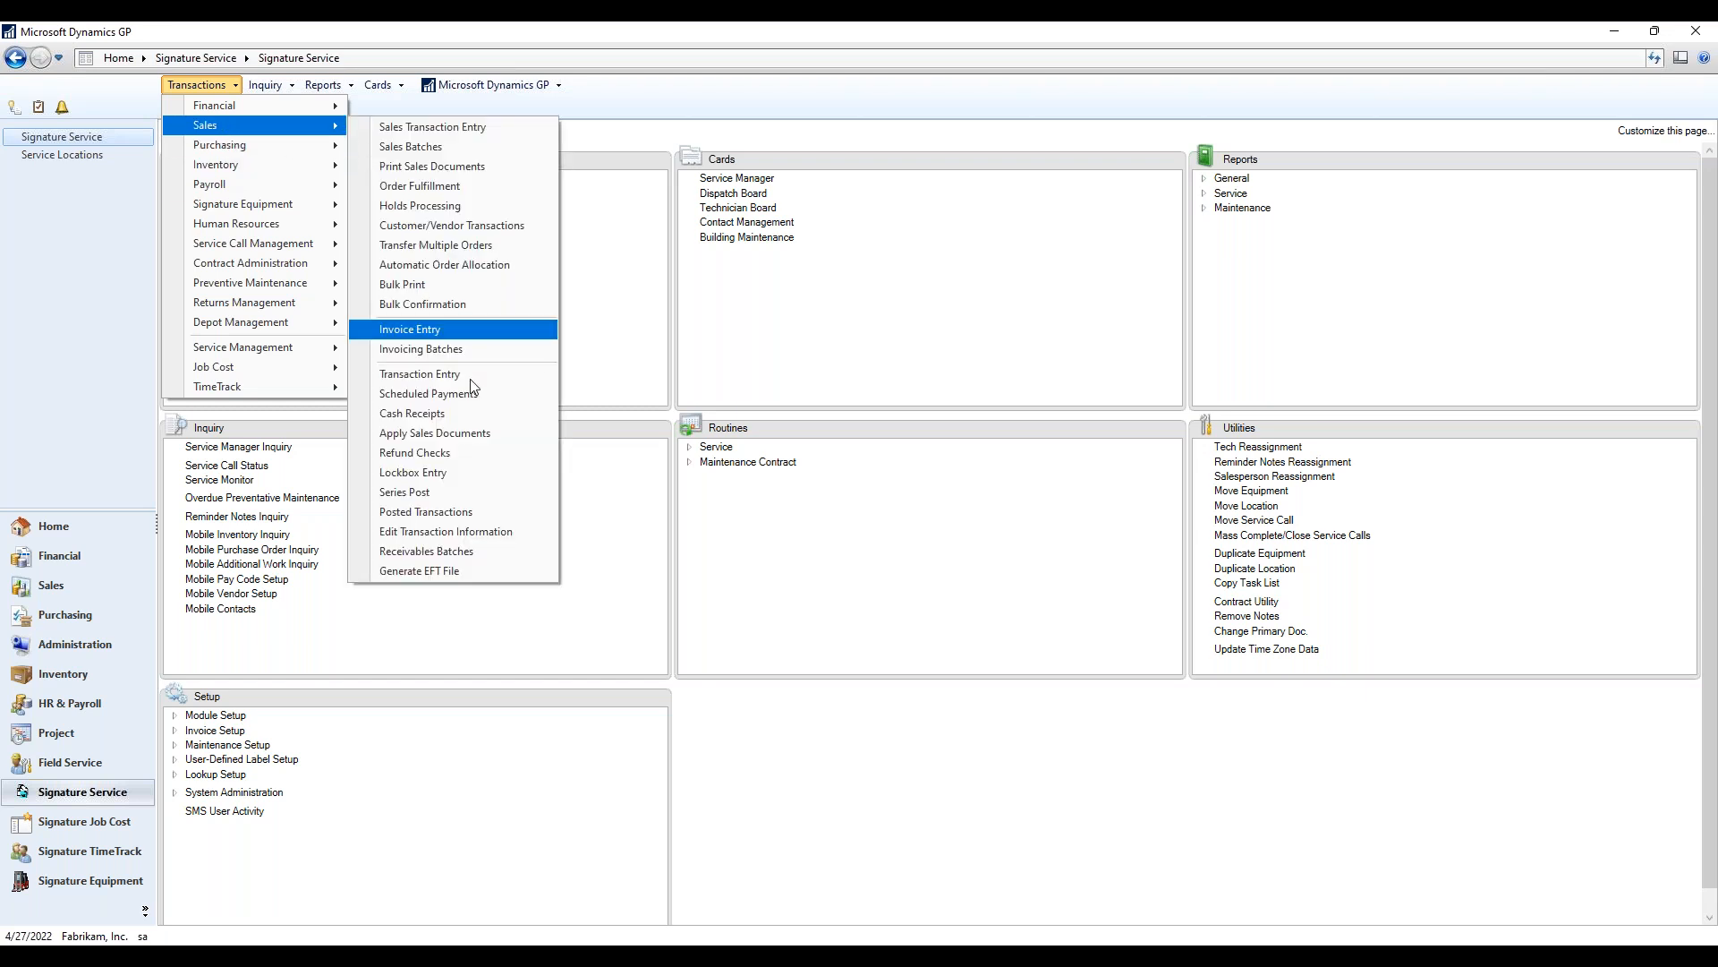
{"action": "left_click", "coordinate": [452, 516]}
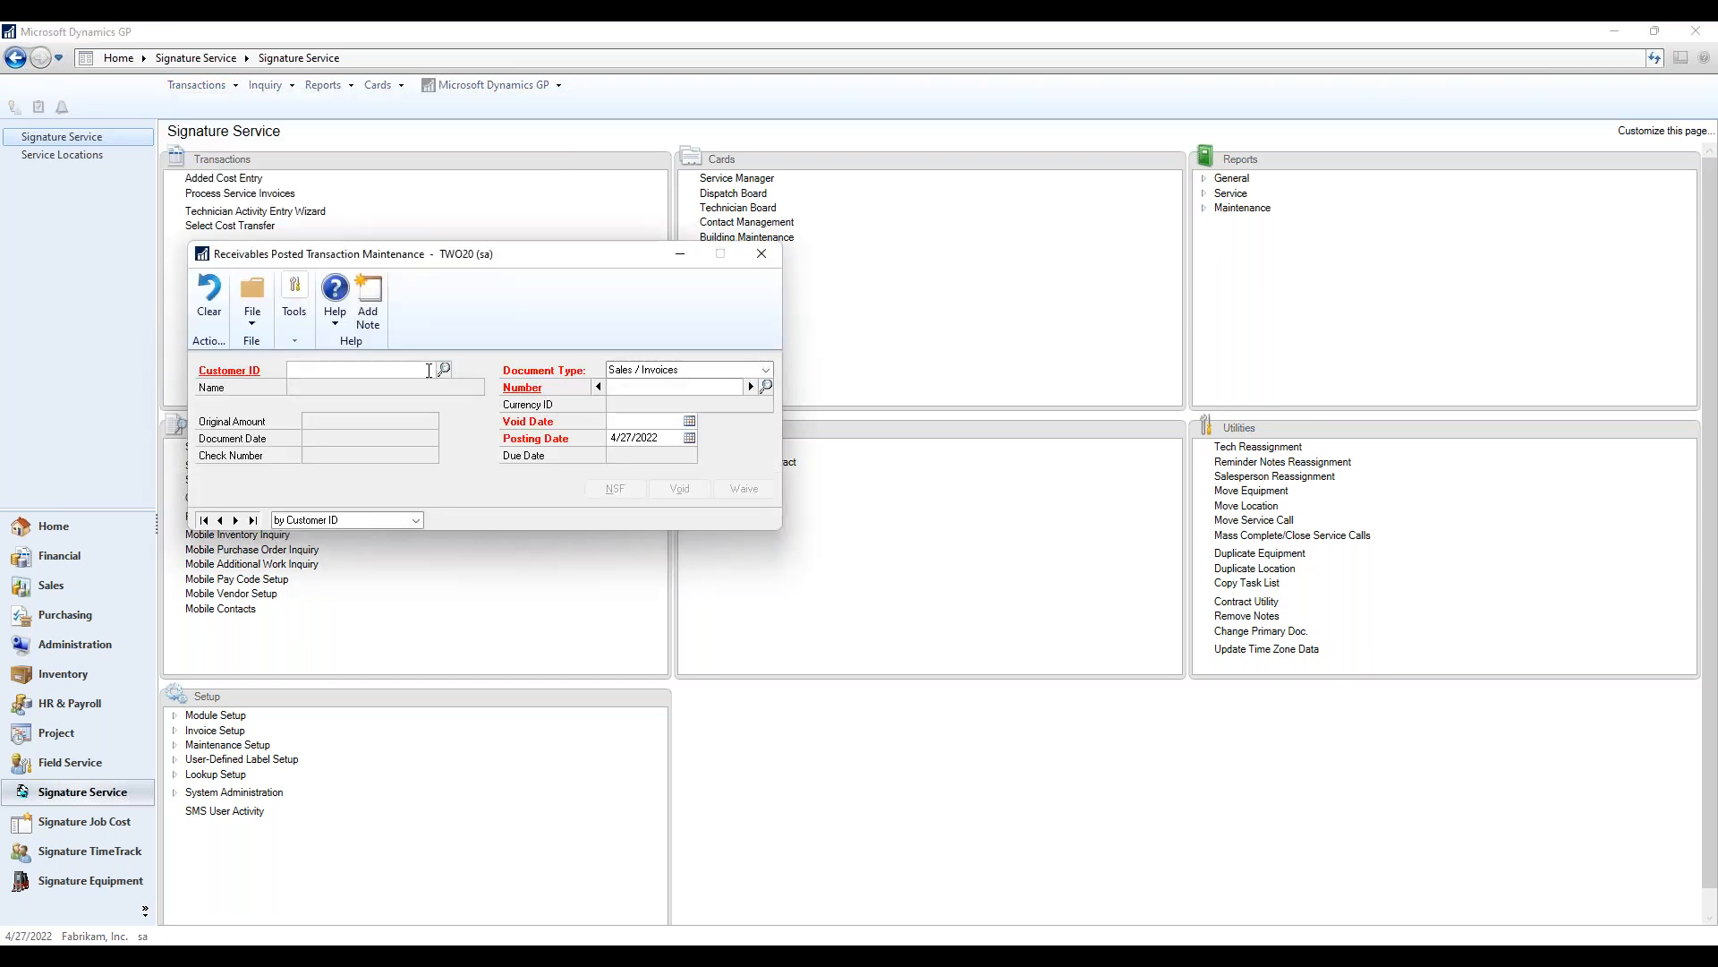
{"action": "type", "text": "104"}
{"action": "key", "text": "Tab"}
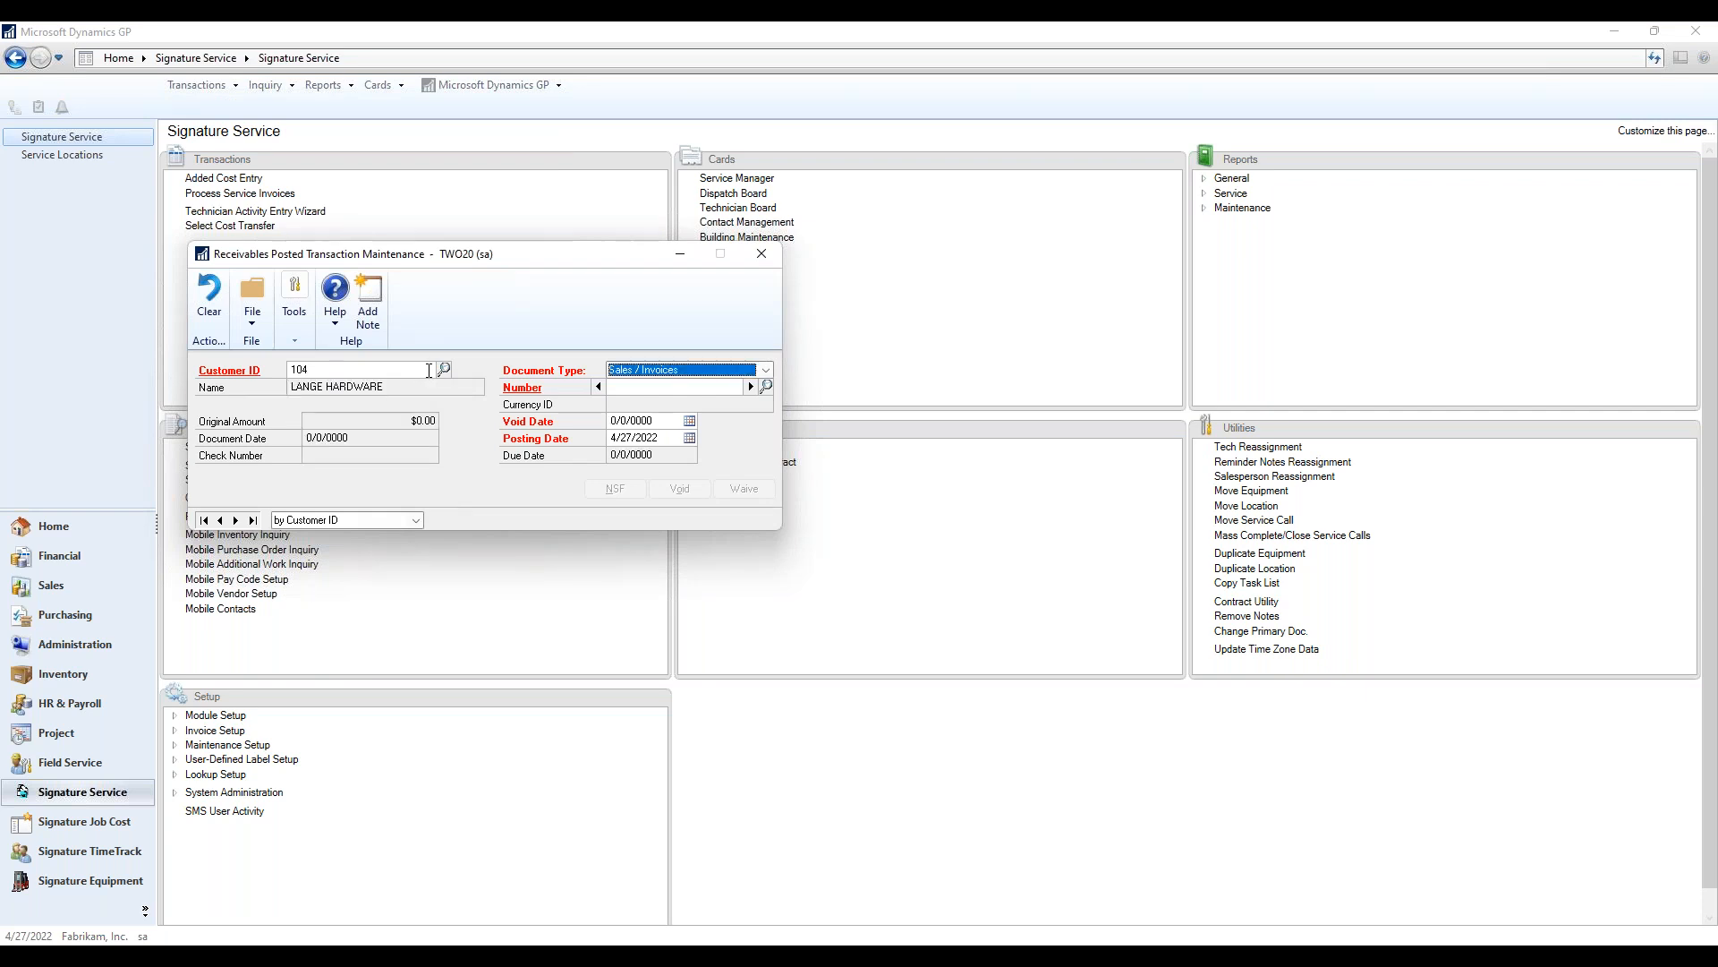
{"action": "left_click", "coordinate": [766, 387]}
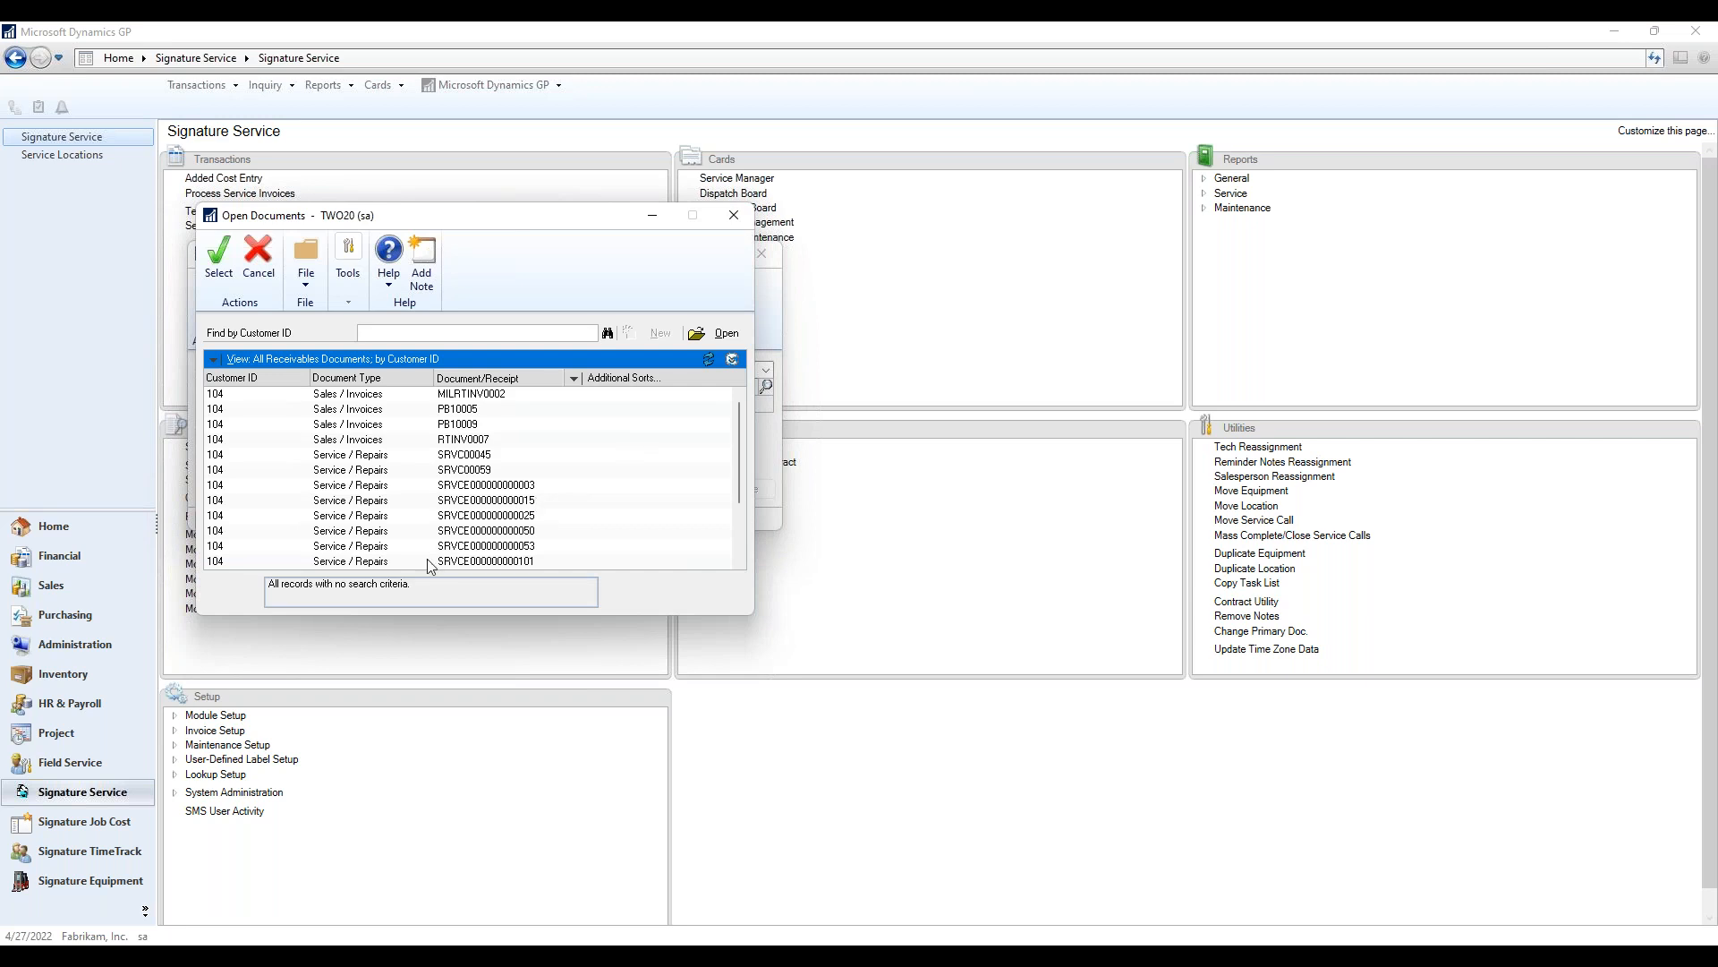
{"action": "double_click", "coordinate": [390, 472]}
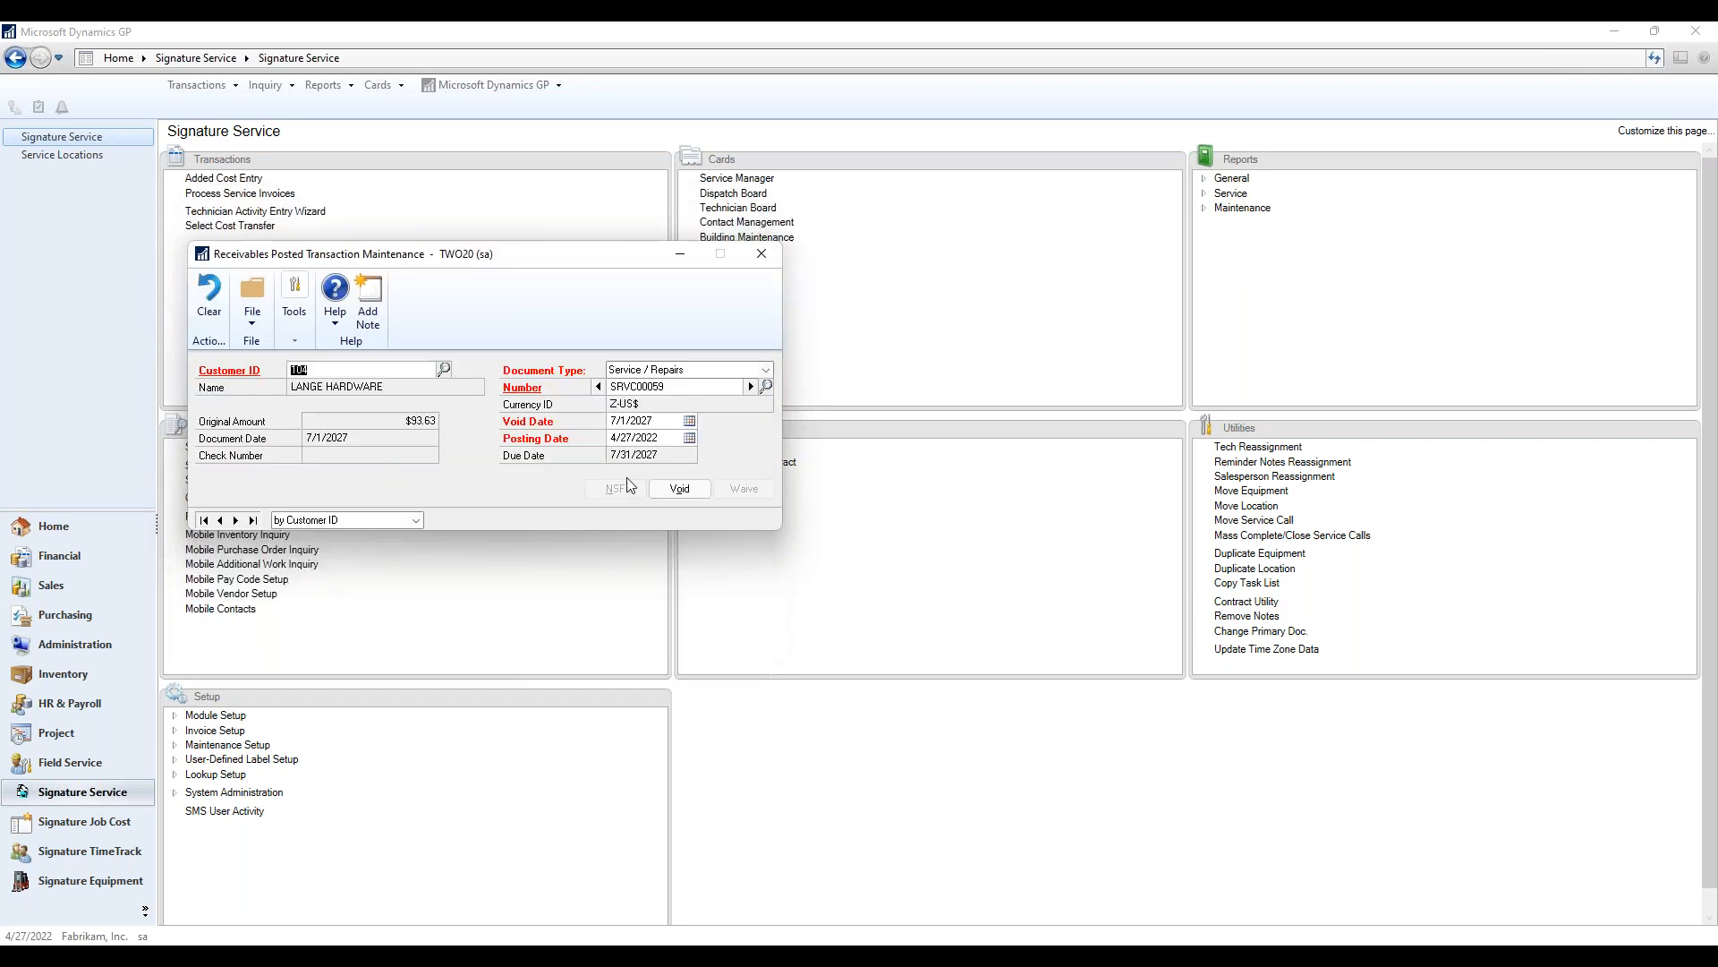
Step: Void invoice SRVC00059 in Service Management too, and close the window without printing the voided transaction reports
{"action": "left_click", "coordinate": [682, 489]}
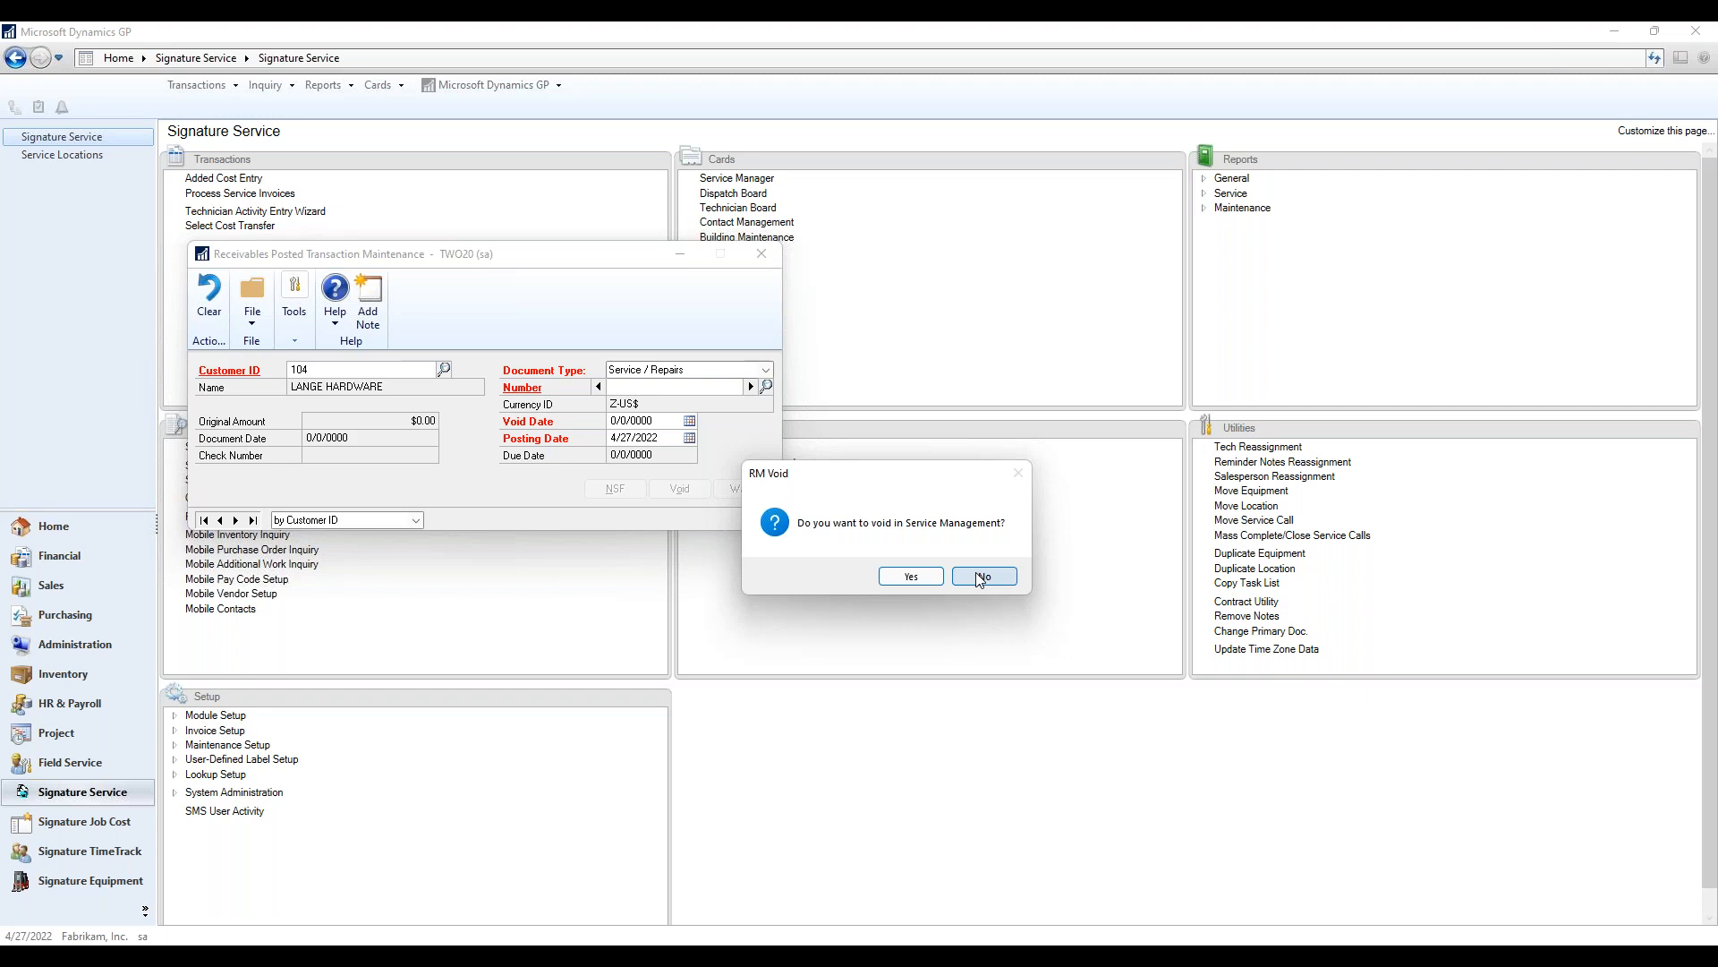
{"action": "left_click", "coordinate": [912, 578]}
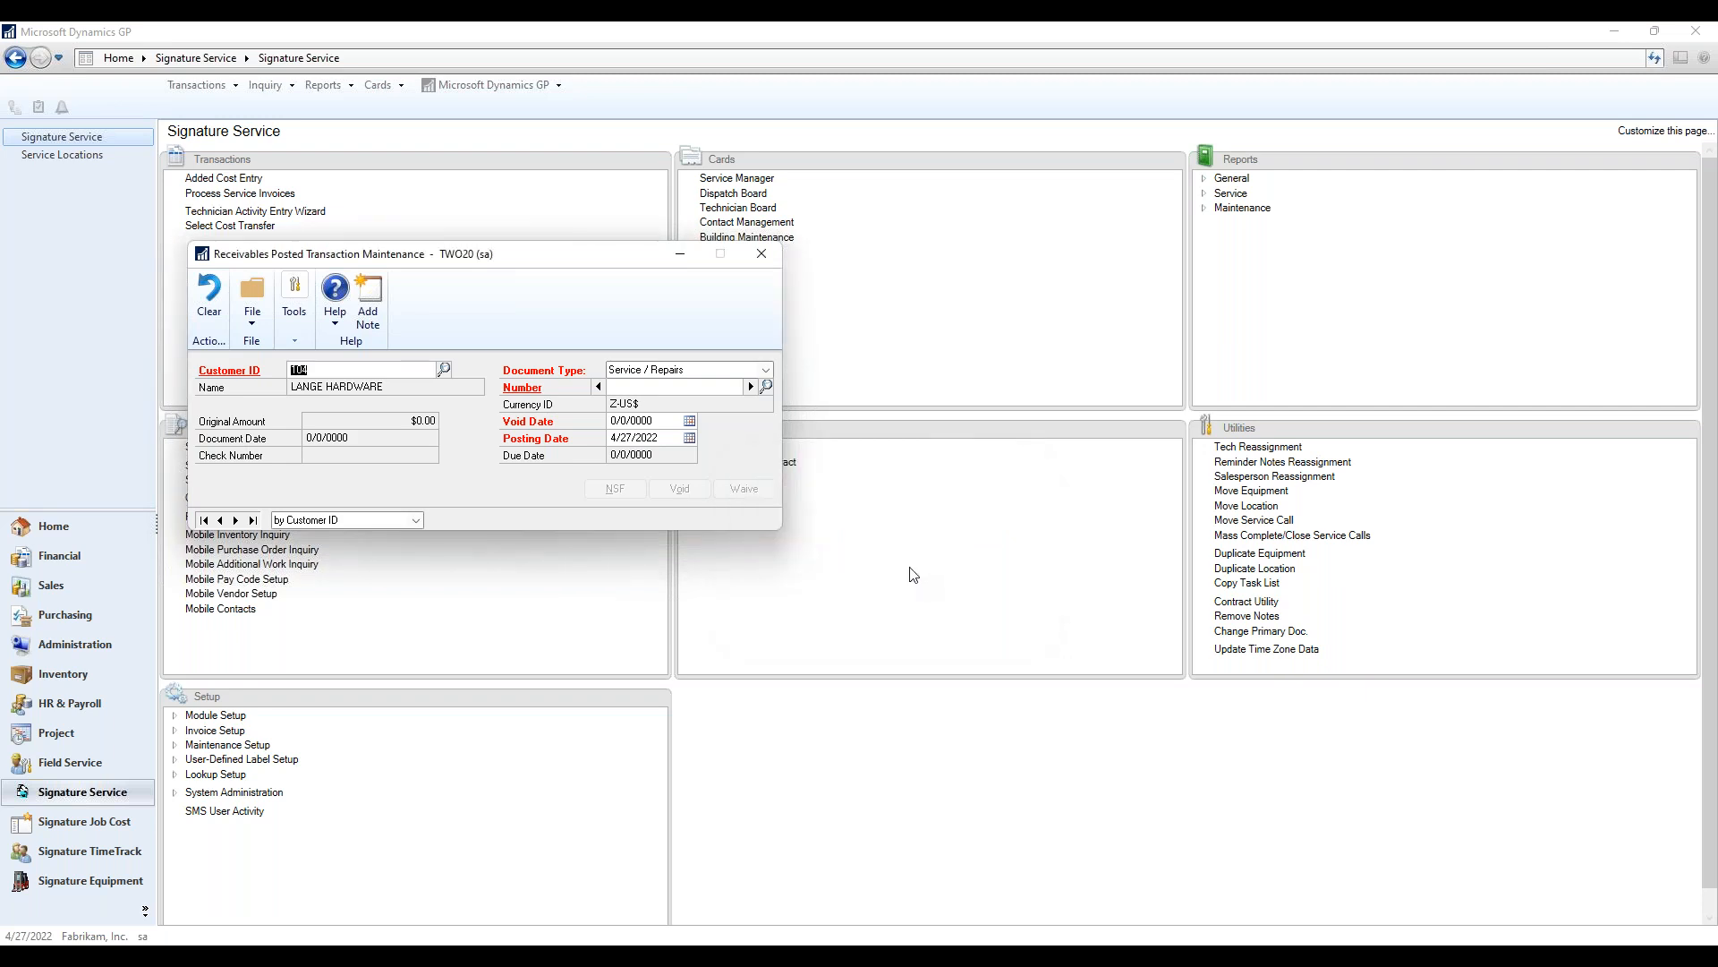
{"action": "left_click", "coordinate": [761, 258]}
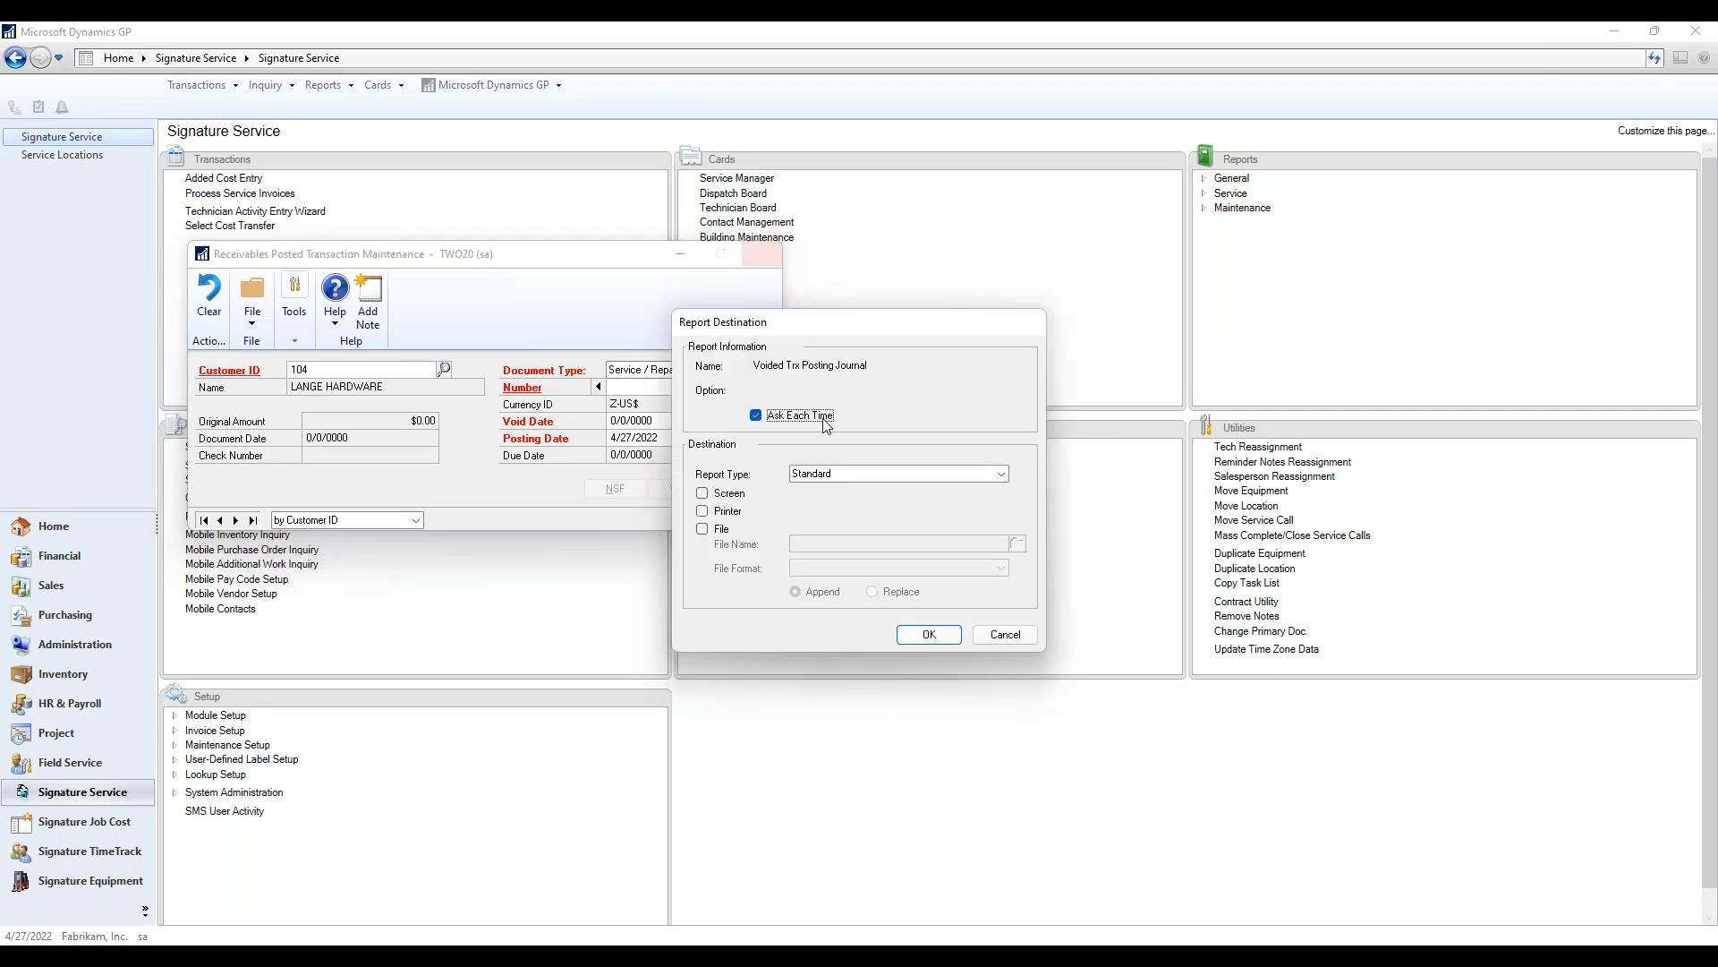
{"action": "left_click", "coordinate": [1005, 636]}
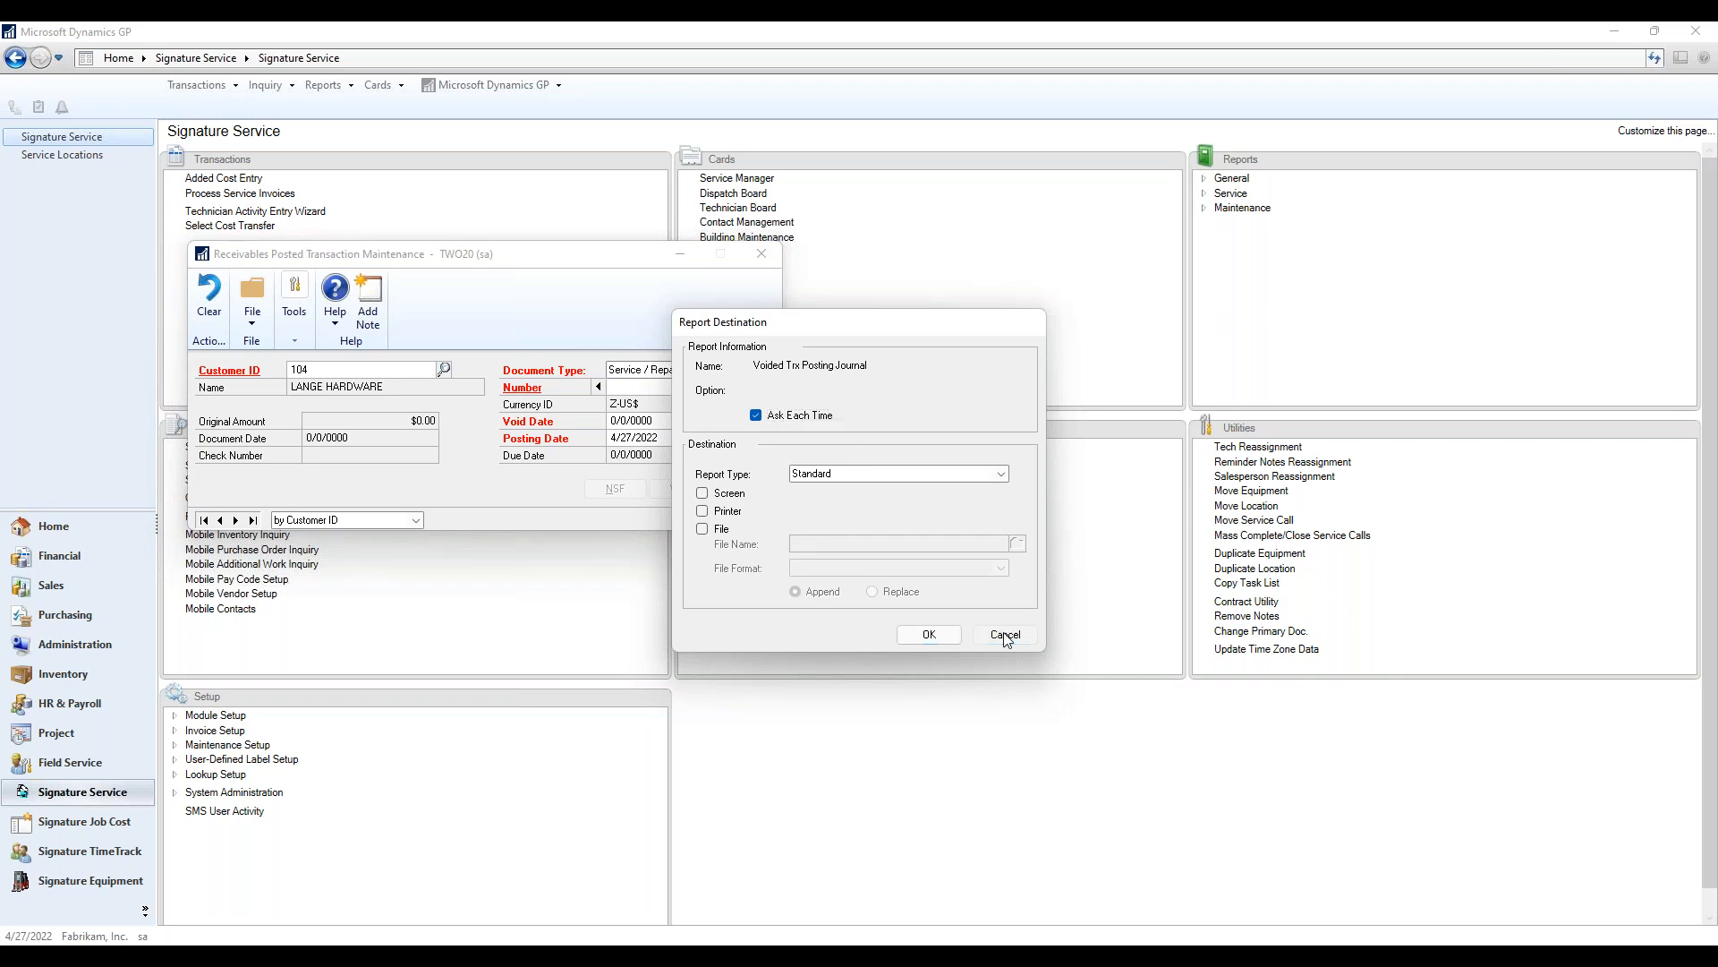
{"action": "left_click", "coordinate": [1009, 641]}
{"action": "left_click", "coordinate": [1008, 641]}
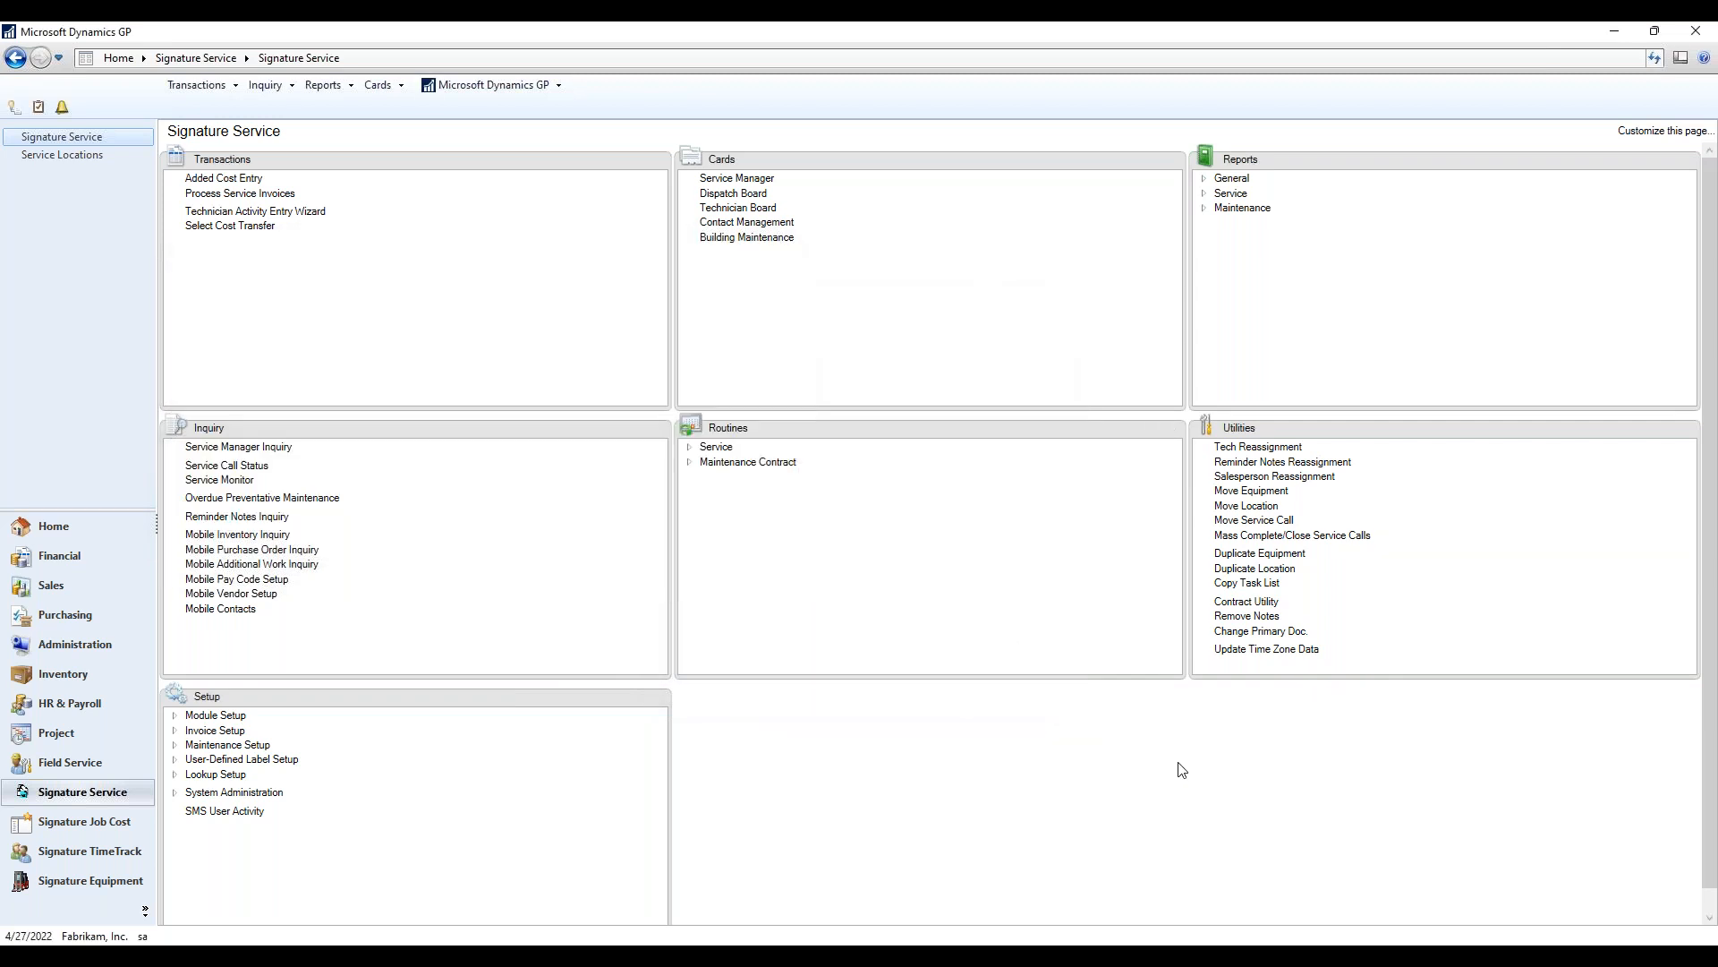
Step: Return to the Maintenance Contract window and recheck the 7/1/2027 line in its billing schedule
{"action": "mouse_move", "coordinate": [1307, 929]}
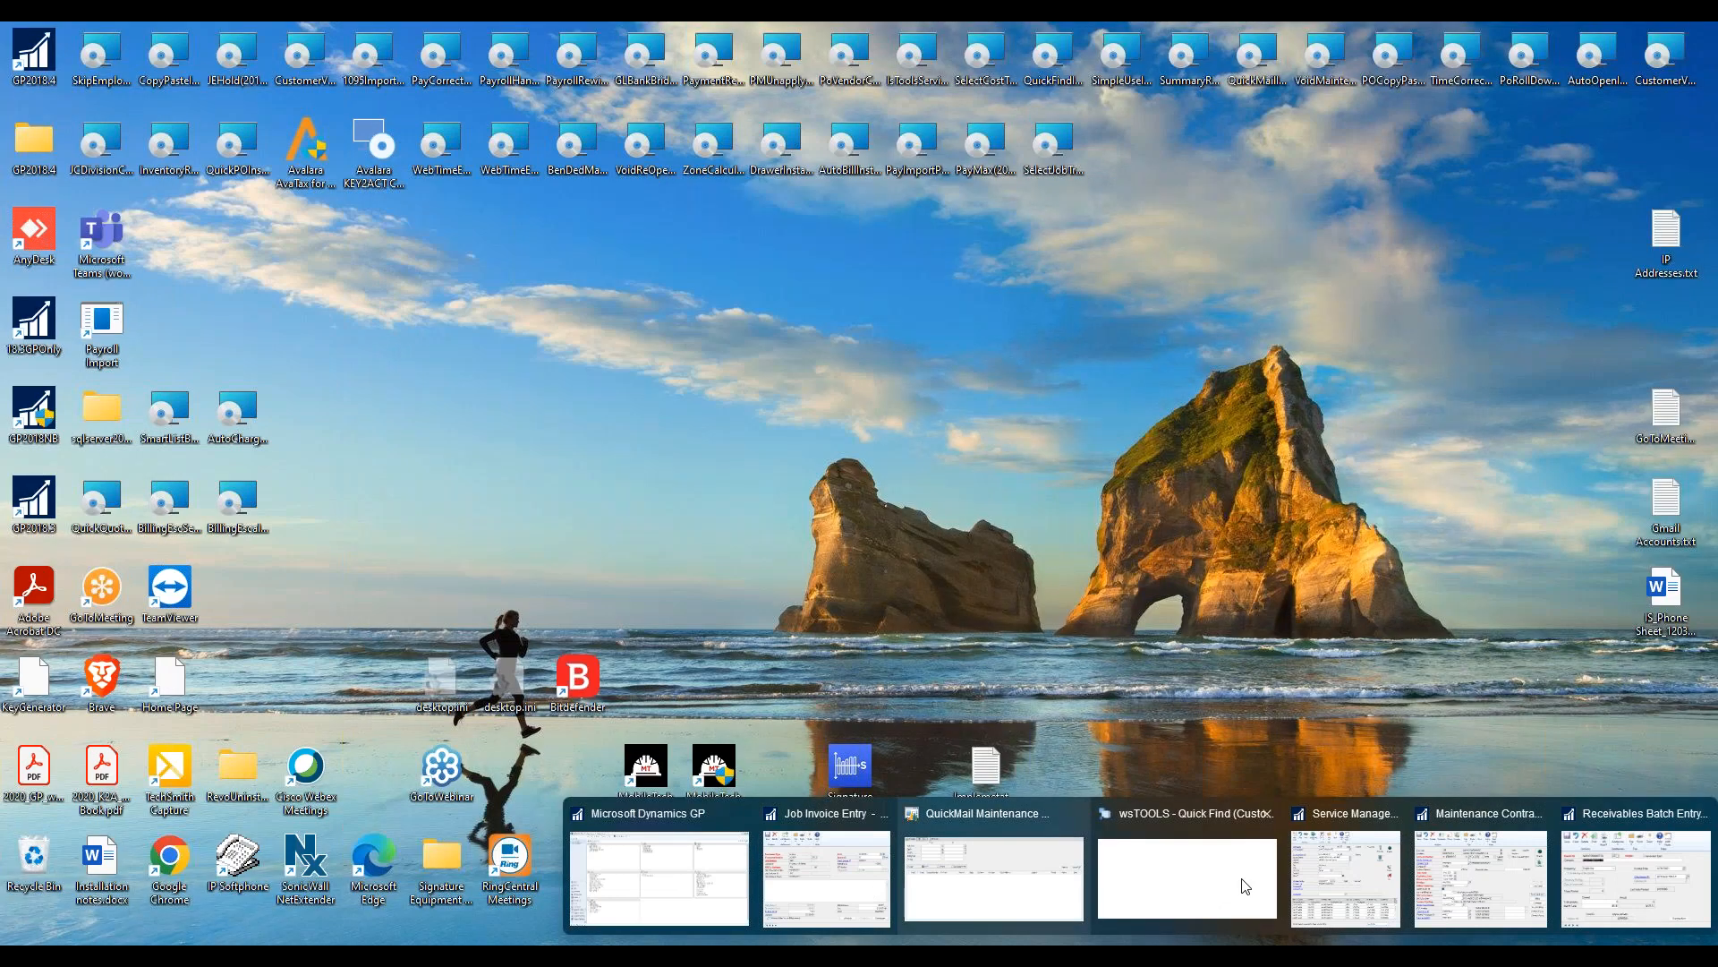
{"action": "left_click", "coordinate": [1438, 873]}
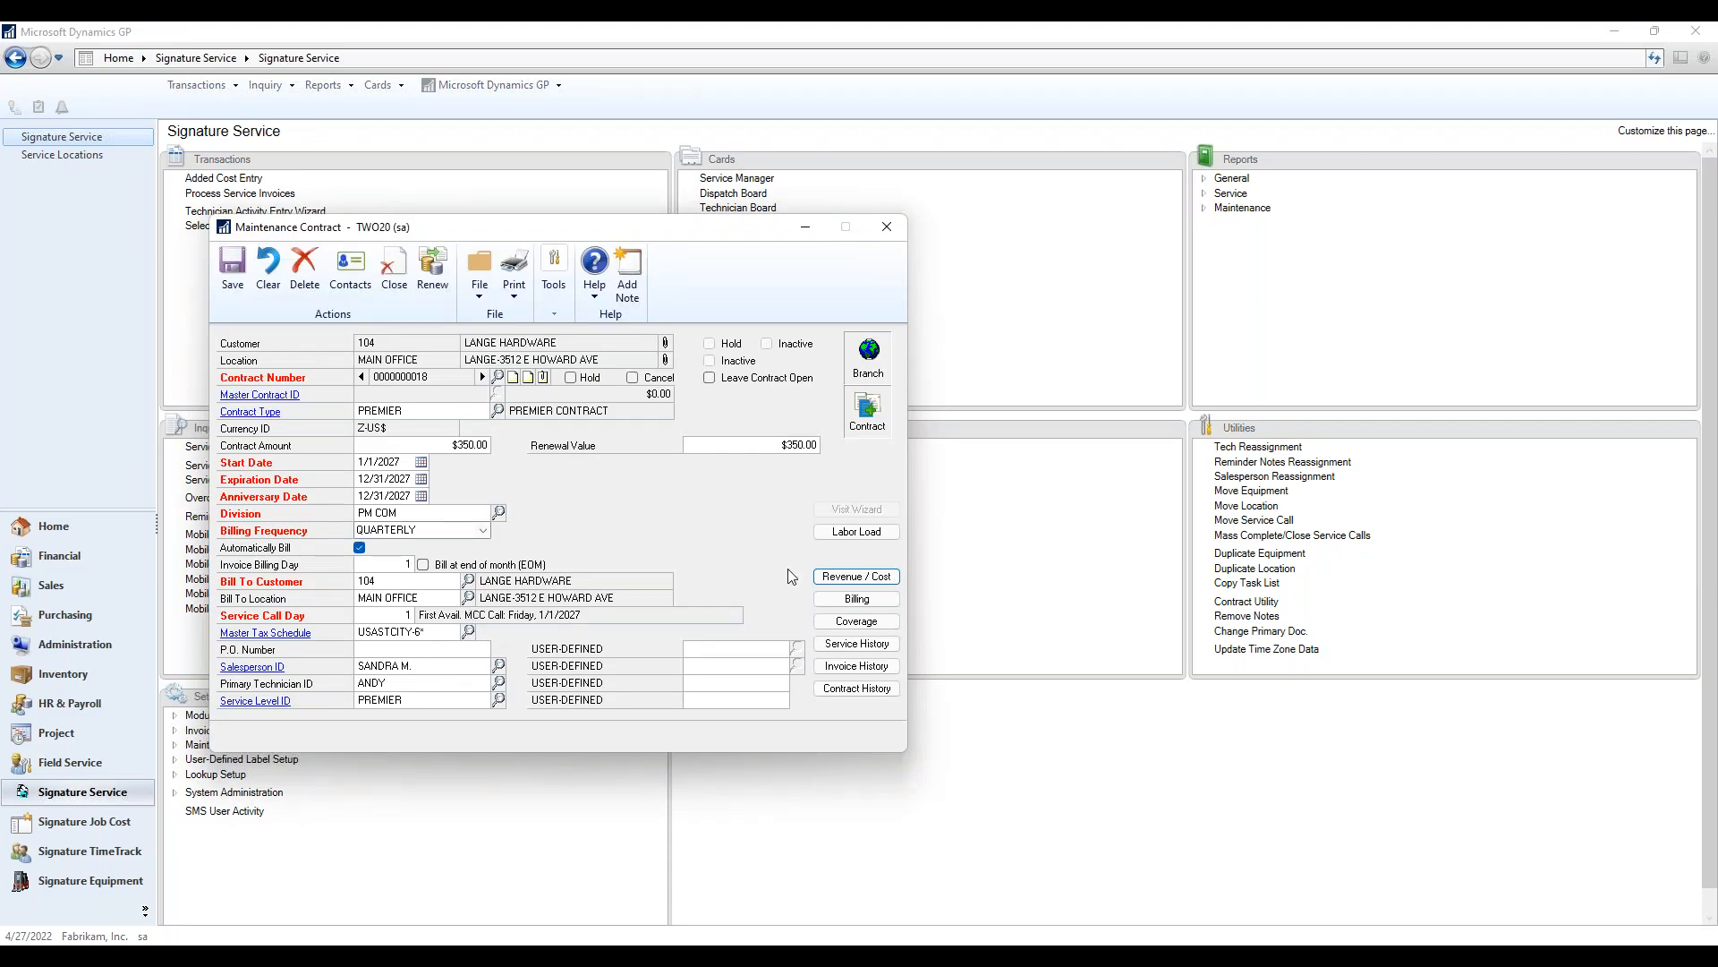
{"action": "left_click", "coordinate": [855, 599]}
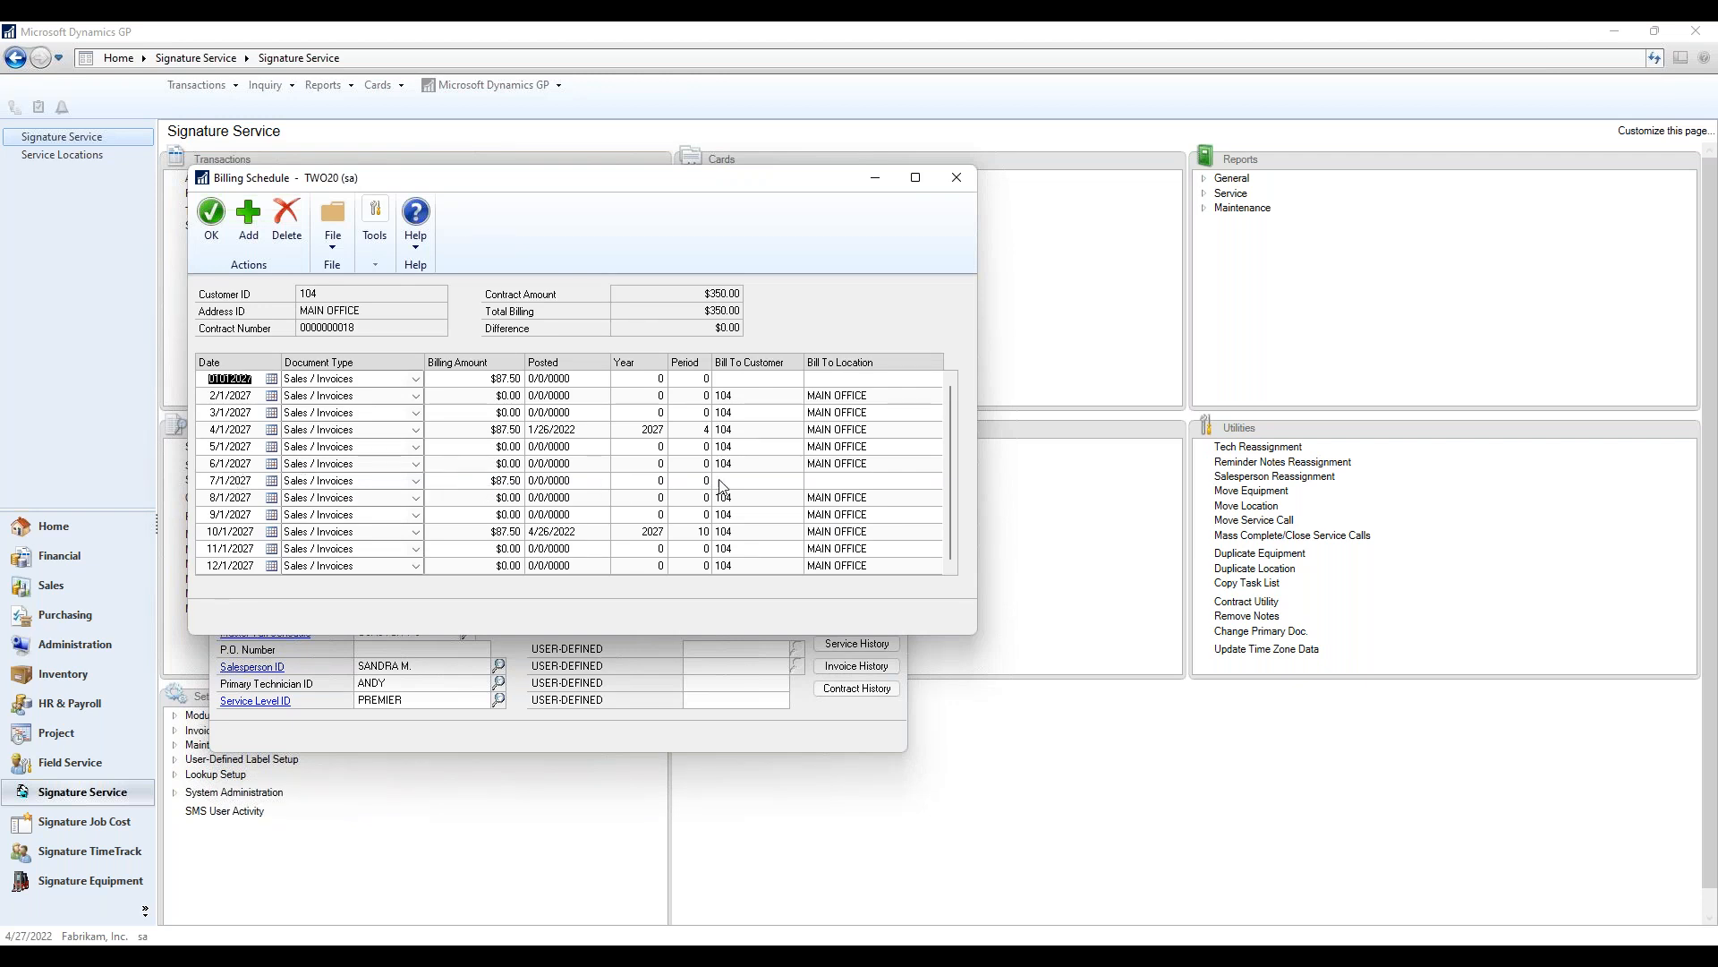
{"action": "left_click", "coordinate": [957, 177]}
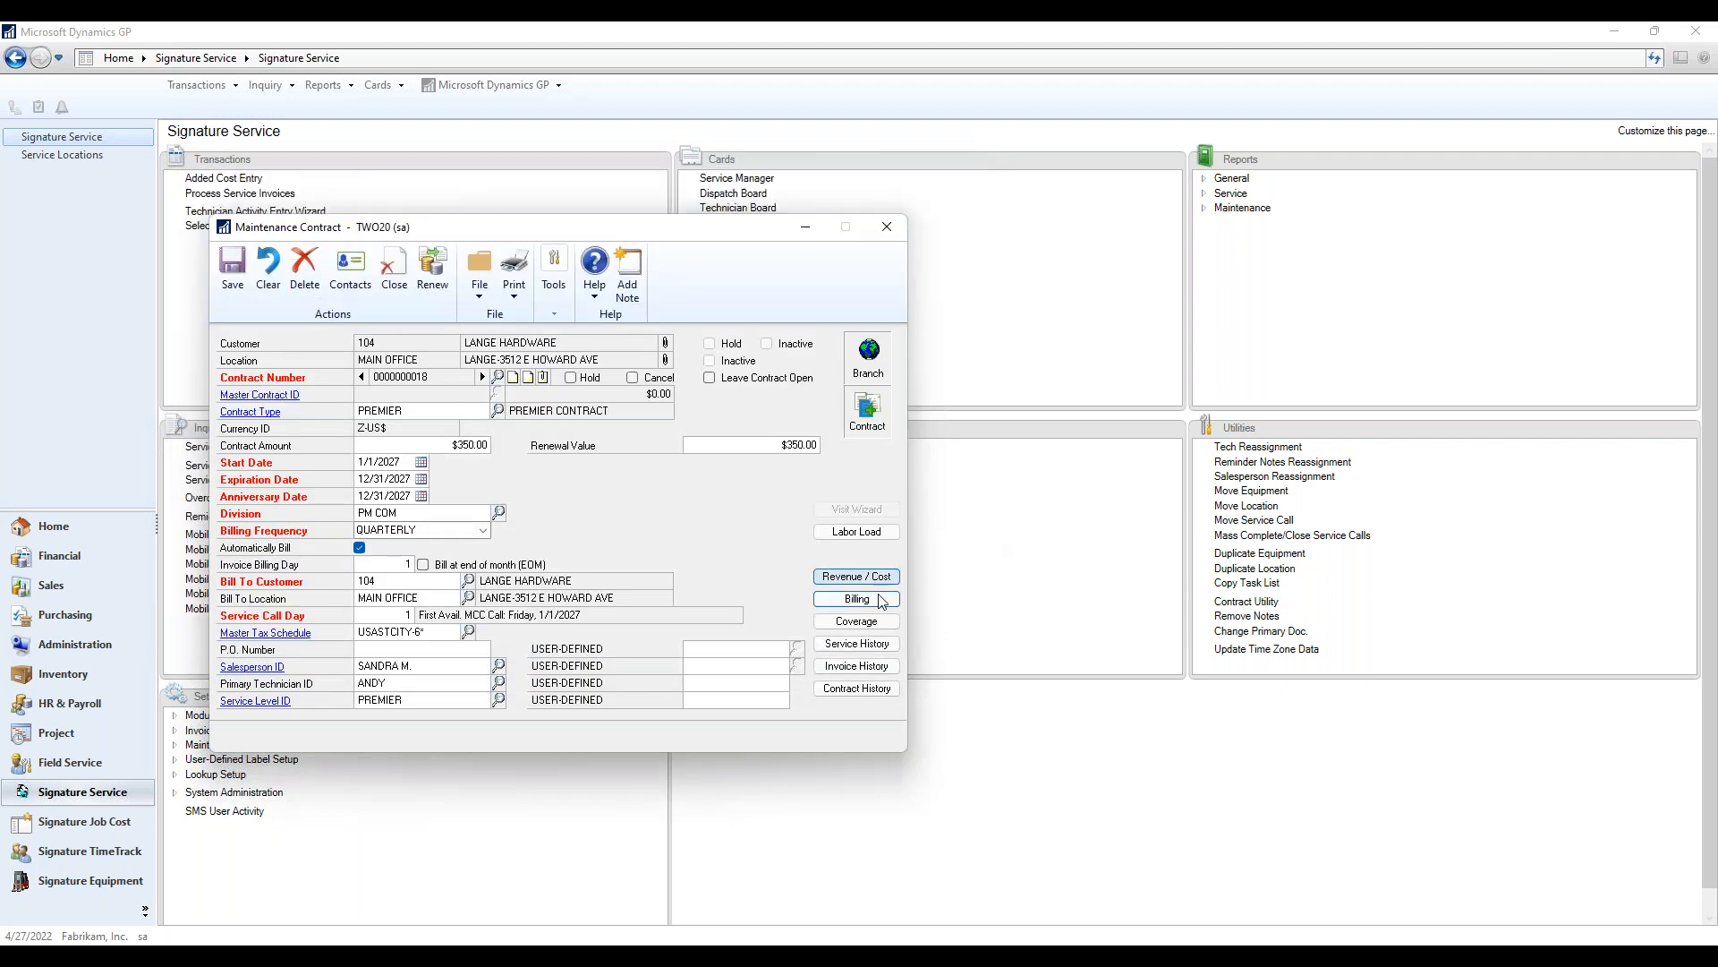
Step: Check the voided invoice's effect on the contract's invoice history and Revenue/Costs, and close the contract and Service Manager windows
{"action": "left_click", "coordinate": [857, 665]}
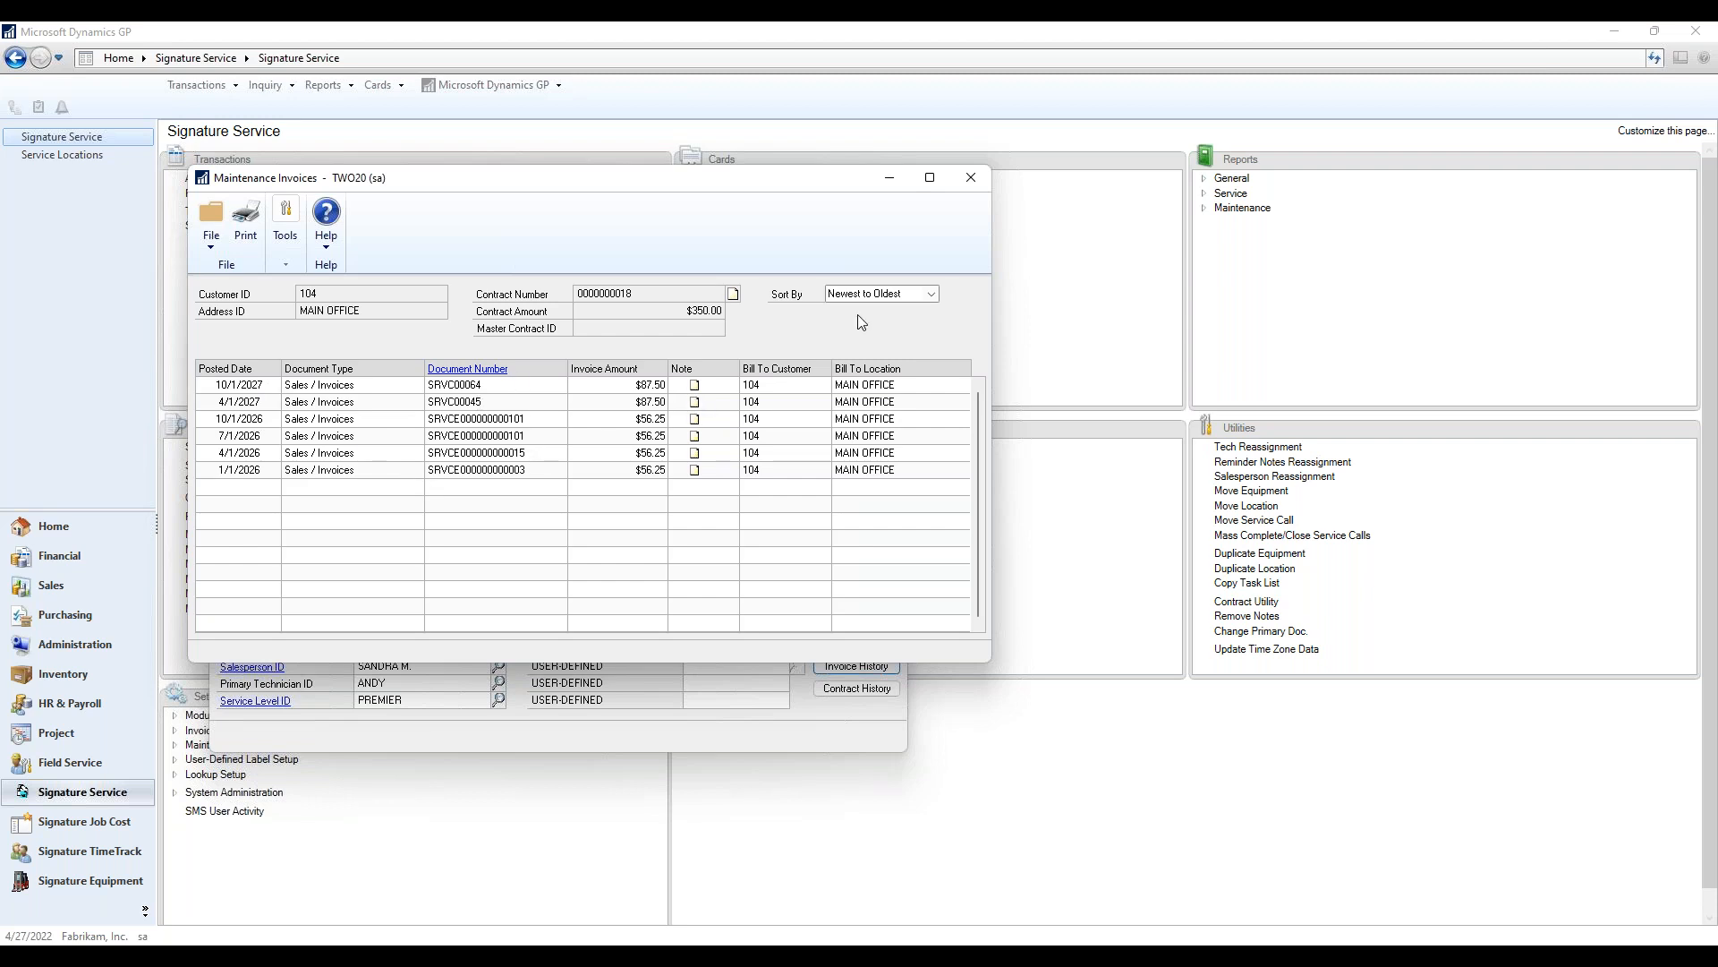
{"action": "left_click", "coordinate": [971, 177]}
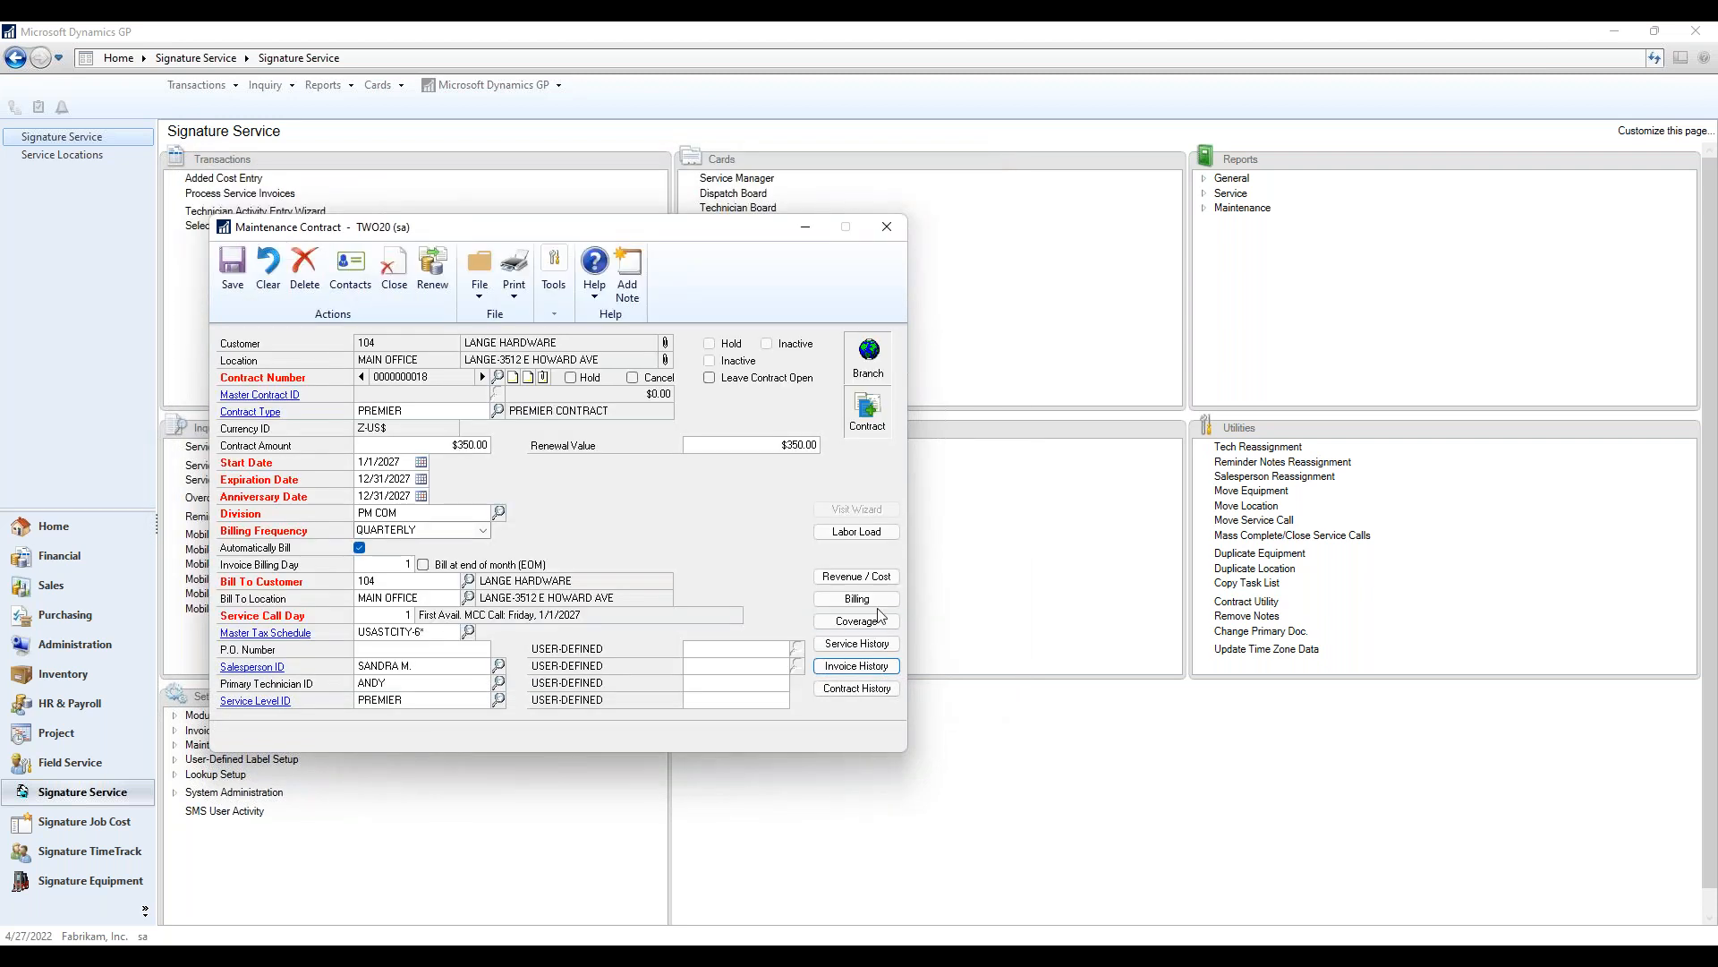
{"action": "left_click", "coordinate": [870, 578]}
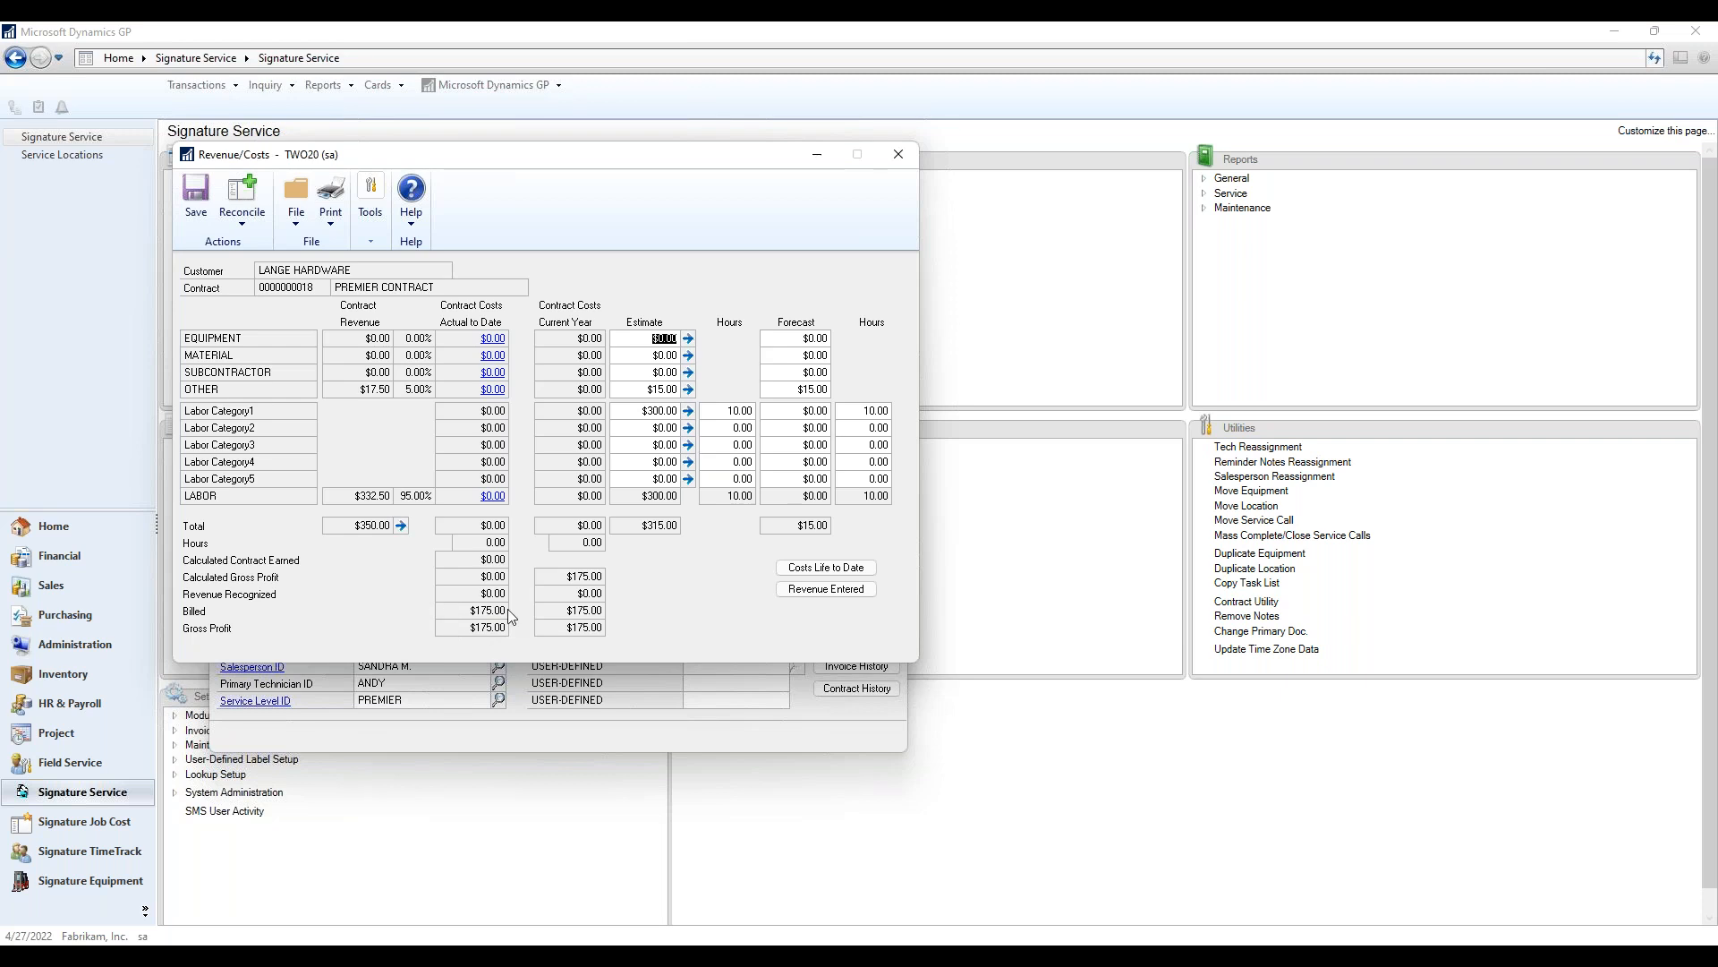
{"action": "left_click", "coordinate": [899, 154]}
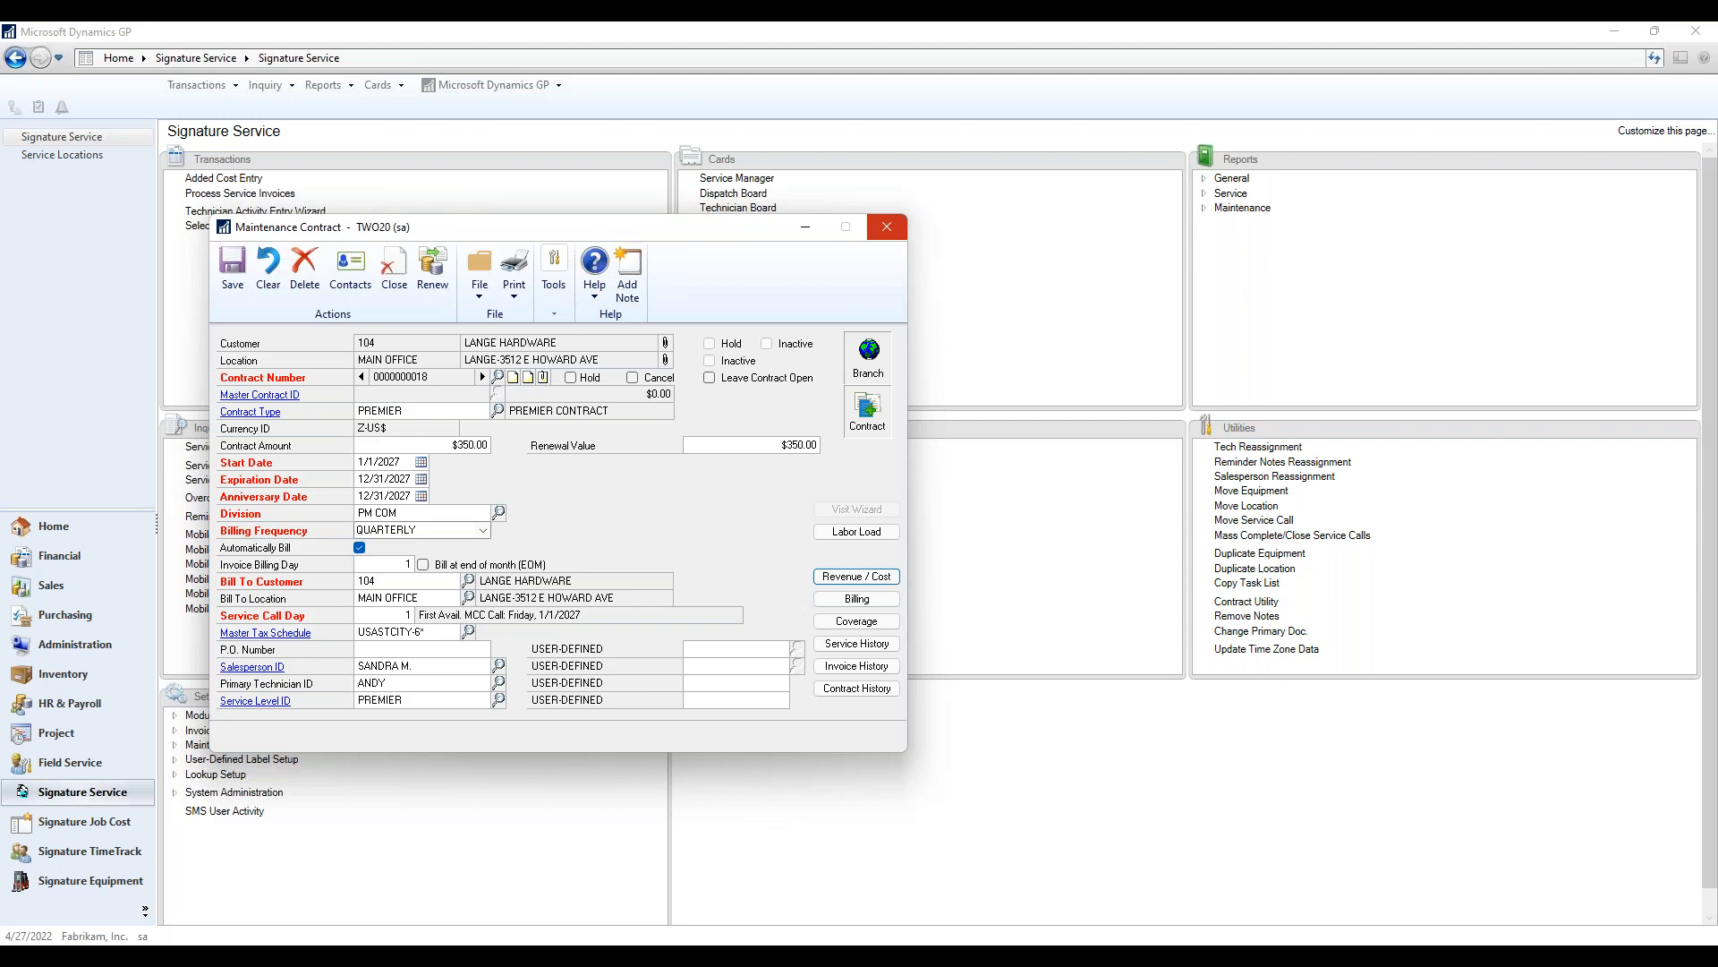
{"action": "left_click", "coordinate": [886, 227]}
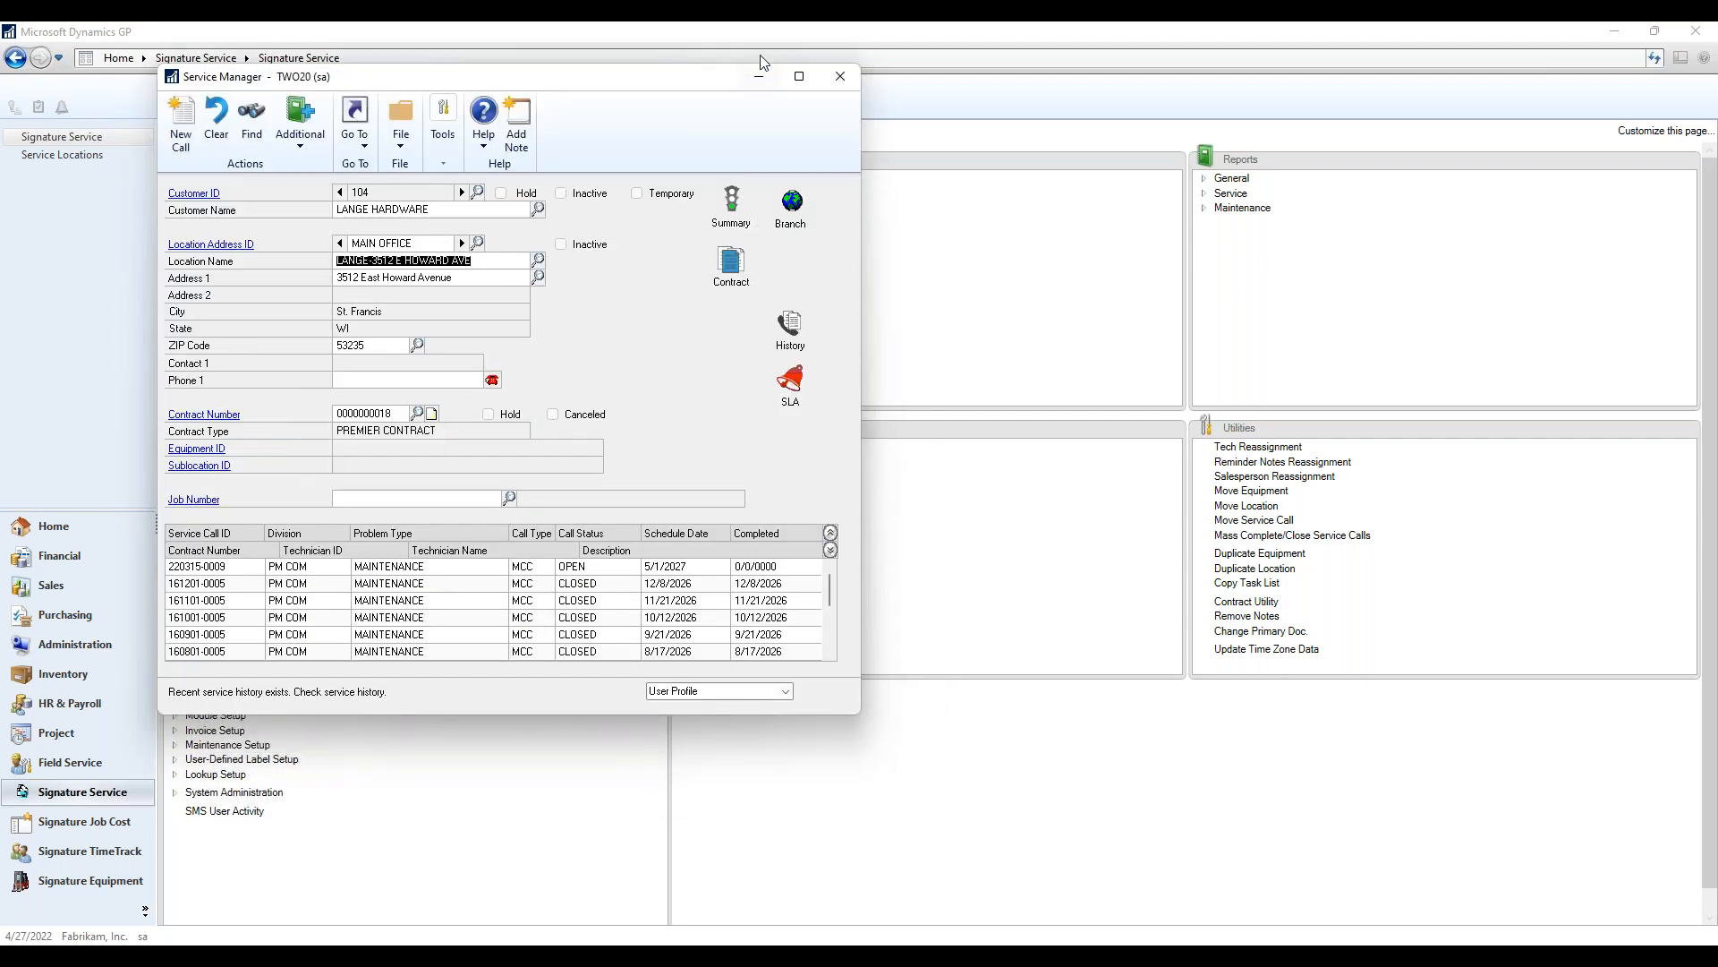
{"action": "left_click", "coordinate": [841, 82]}
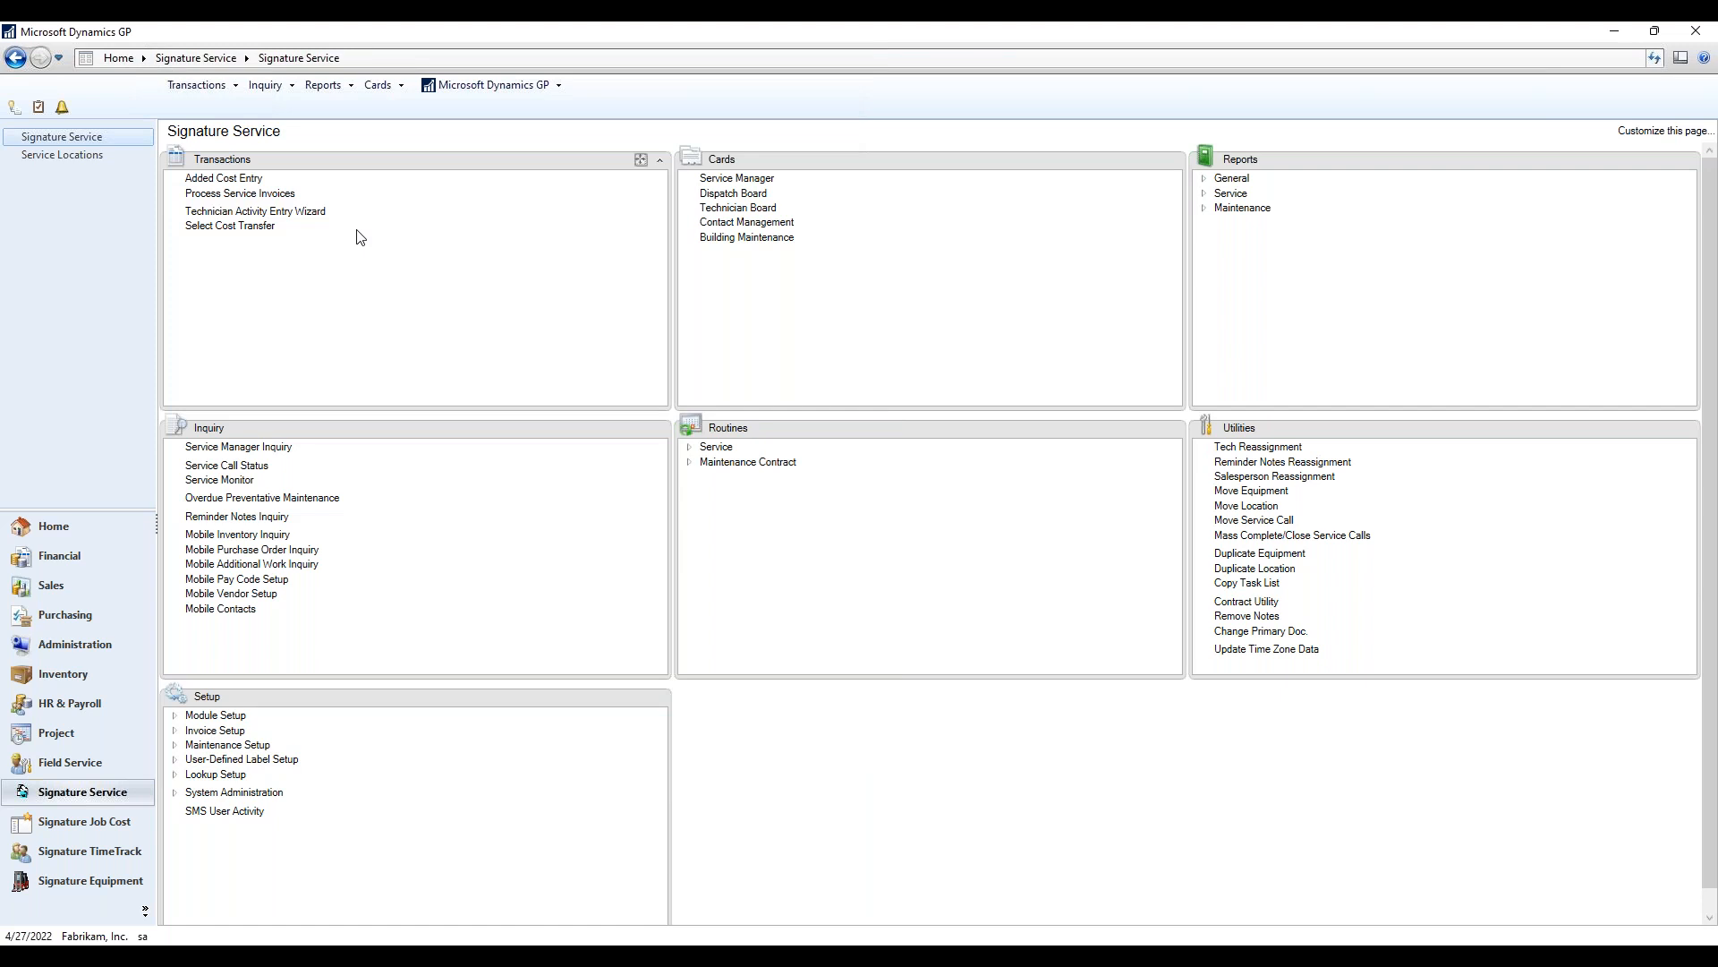
Step: Remove maintenance invoices SCHPY00008 and SCHPY00009 from receivables batch MAINTENANCE 91 using Remove Maintenance Invoices
{"action": "left_click", "coordinate": [197, 85]}
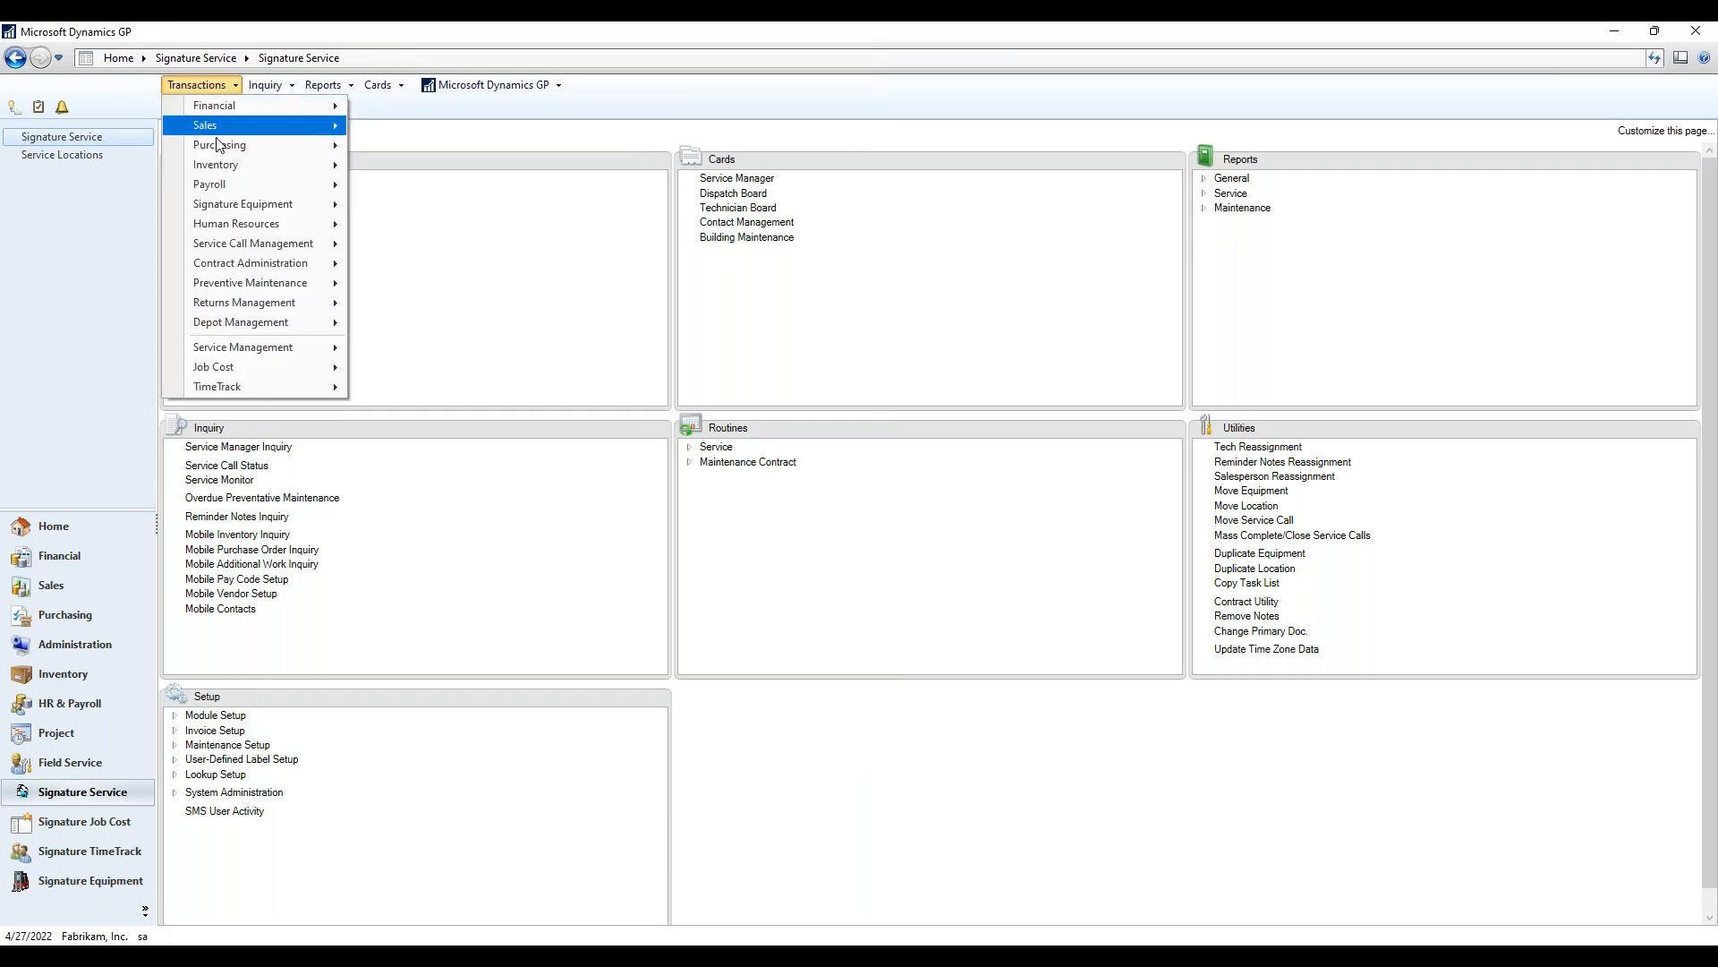
{"action": "mouse_move", "coordinate": [211, 126]}
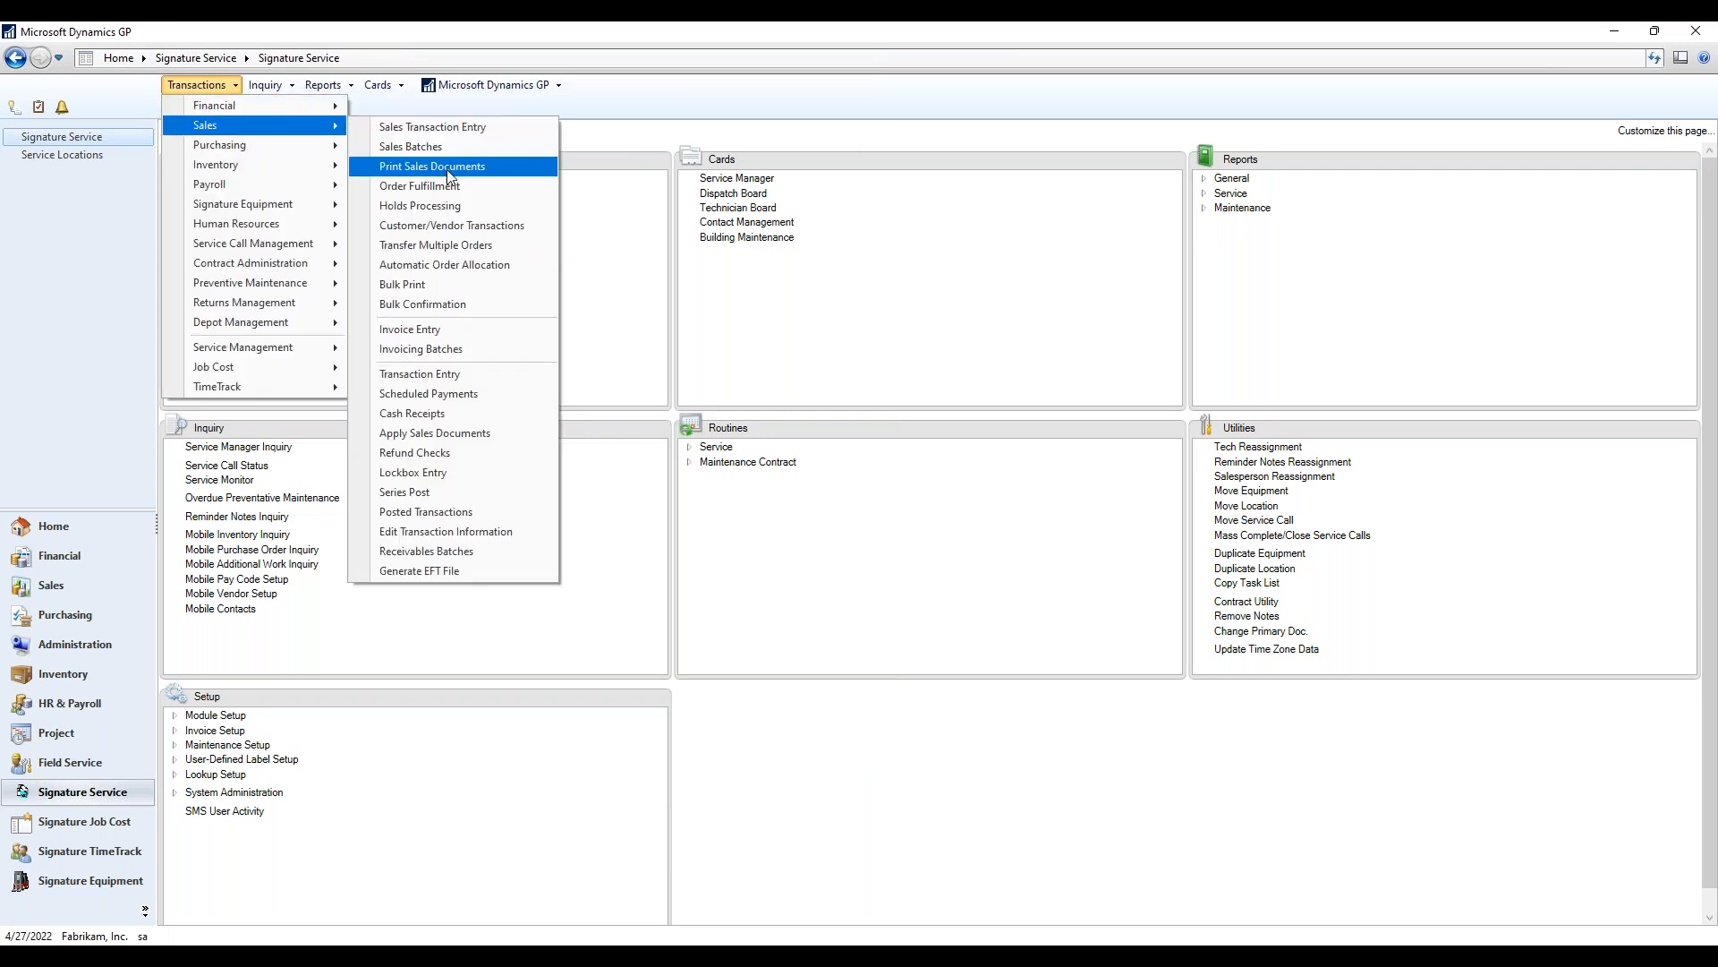
{"action": "left_click", "coordinate": [433, 552]}
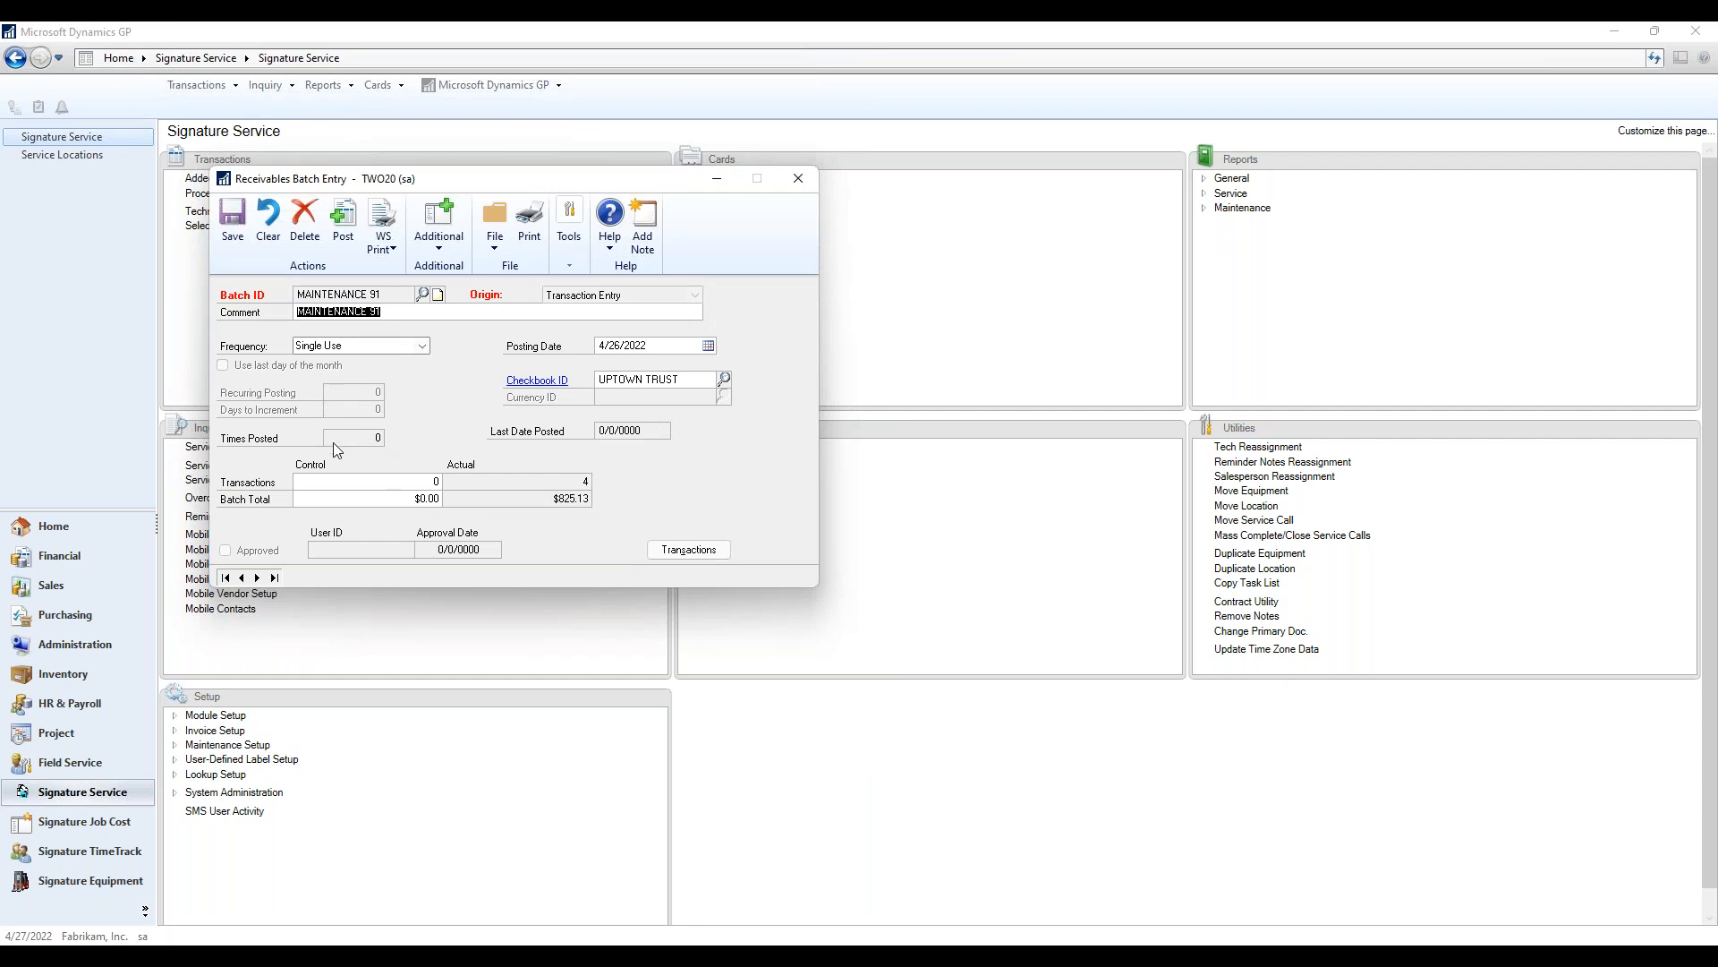
{"action": "left_click", "coordinate": [436, 235]}
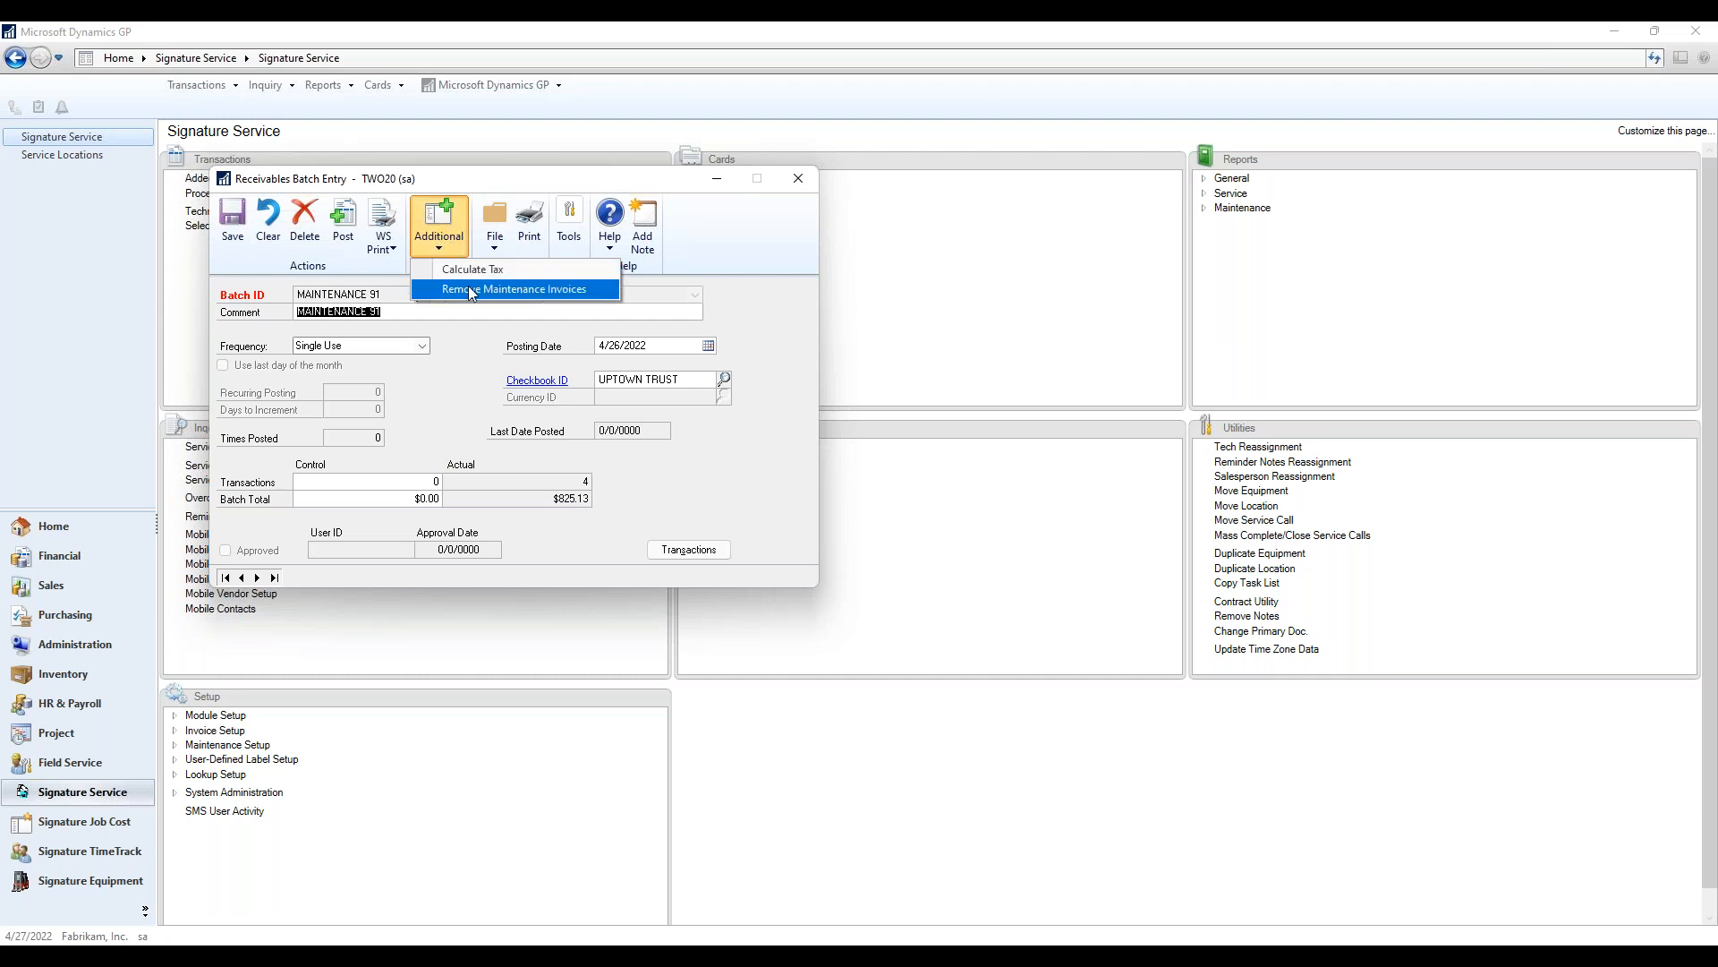
{"action": "left_click", "coordinate": [469, 289]}
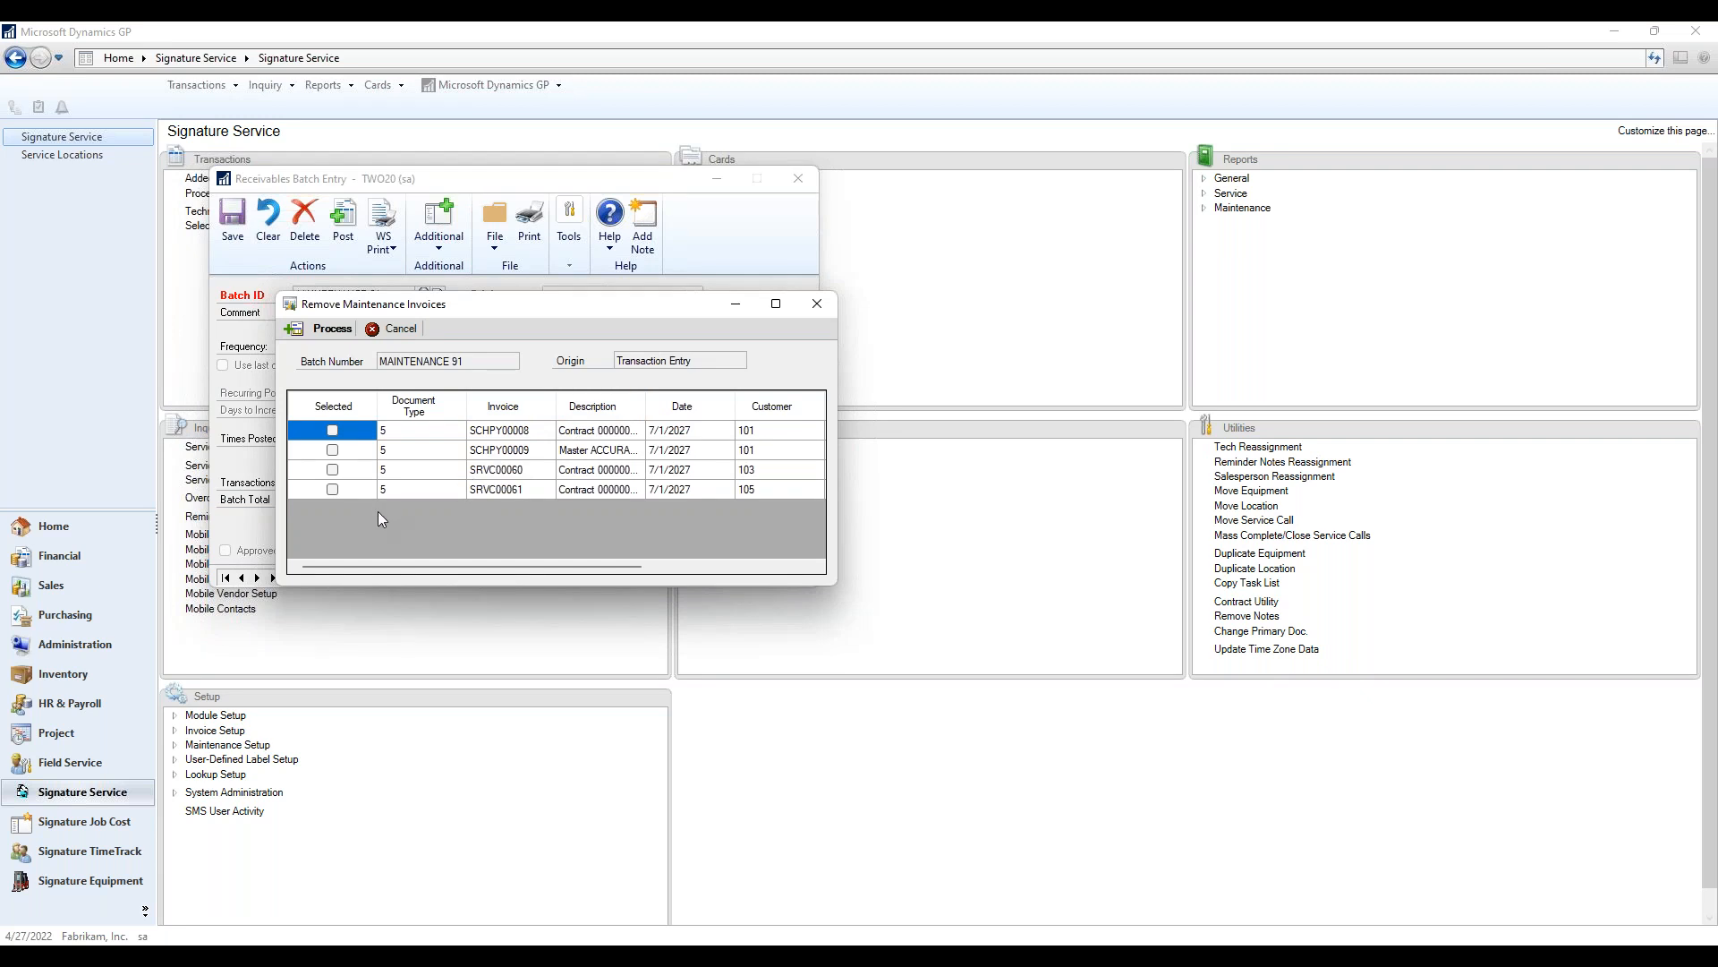
{"action": "left_click", "coordinate": [333, 430]}
{"action": "left_click", "coordinate": [333, 450]}
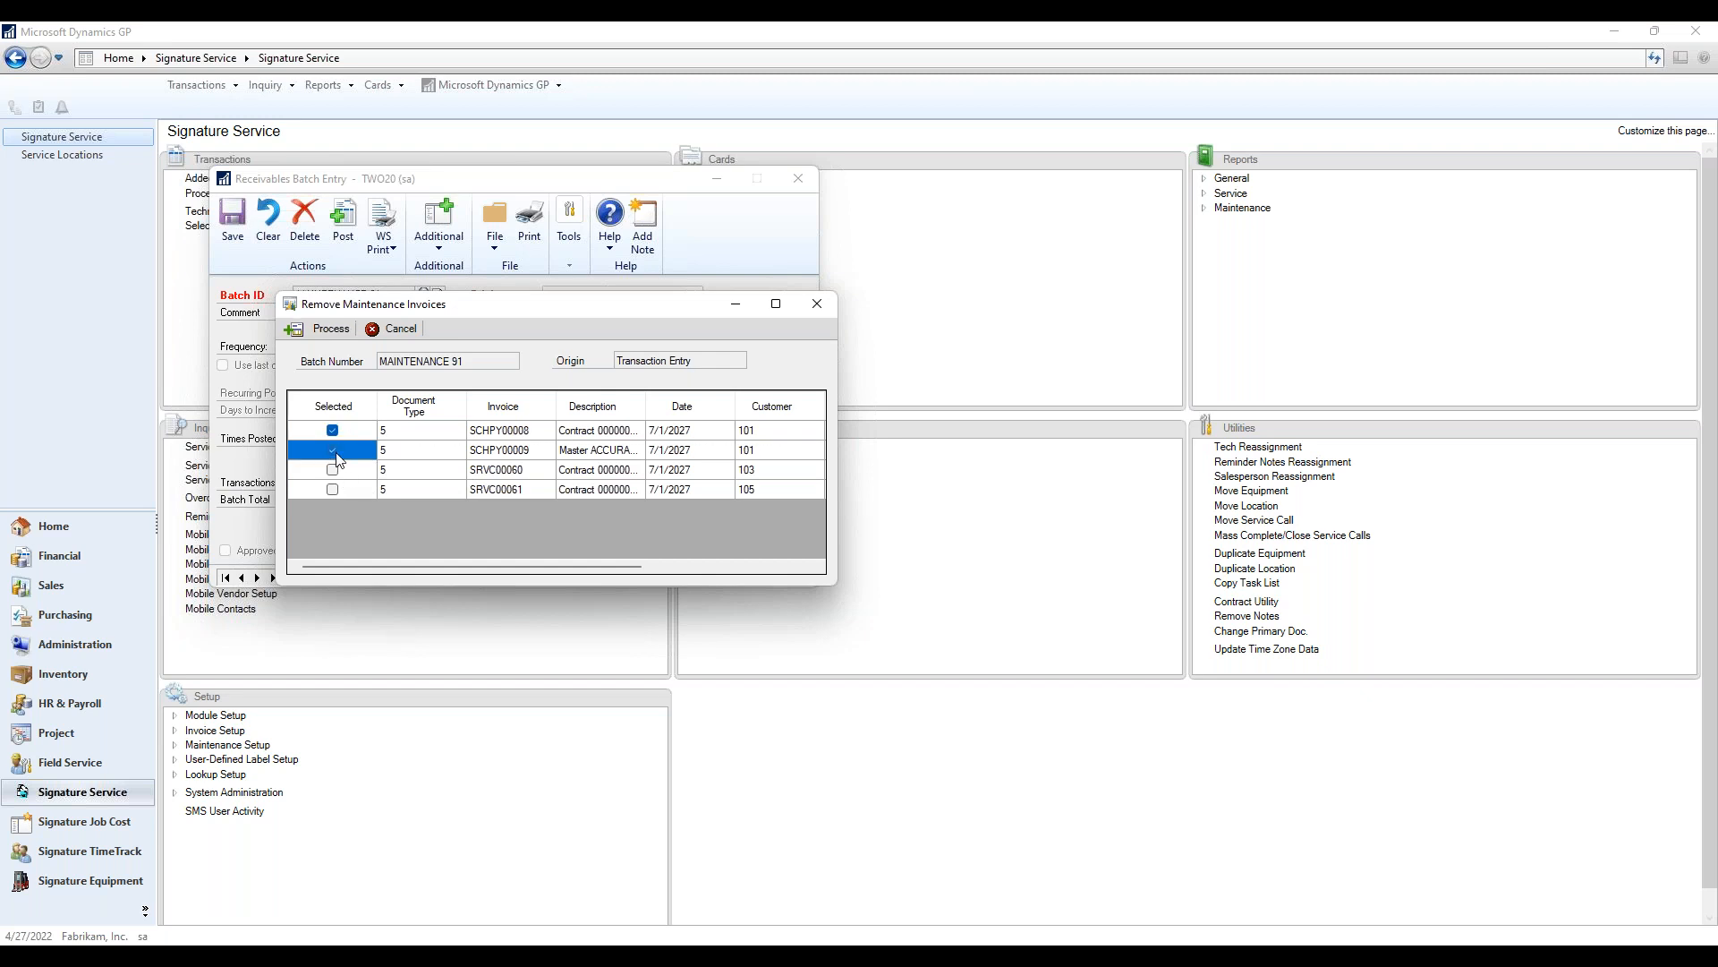
{"action": "left_click", "coordinate": [320, 330]}
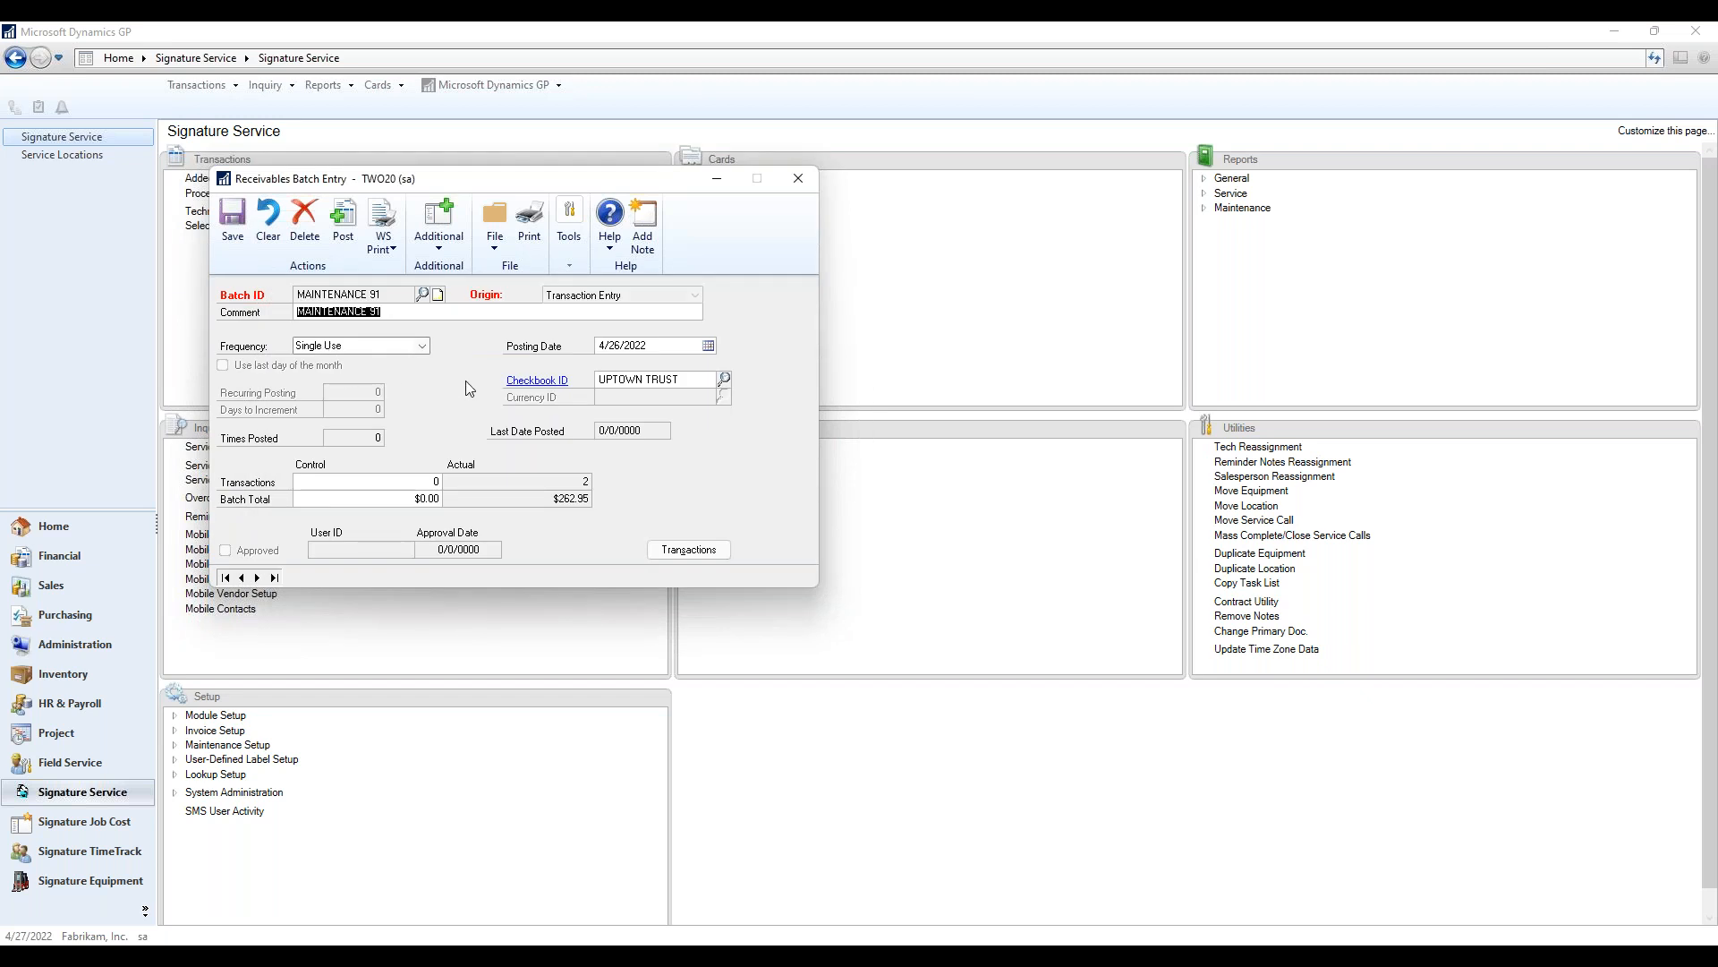
Step: Reopen Remove Maintenance Invoices for batch MAINTENANCE 91 to check which invoices remain
{"action": "left_click", "coordinate": [440, 228]}
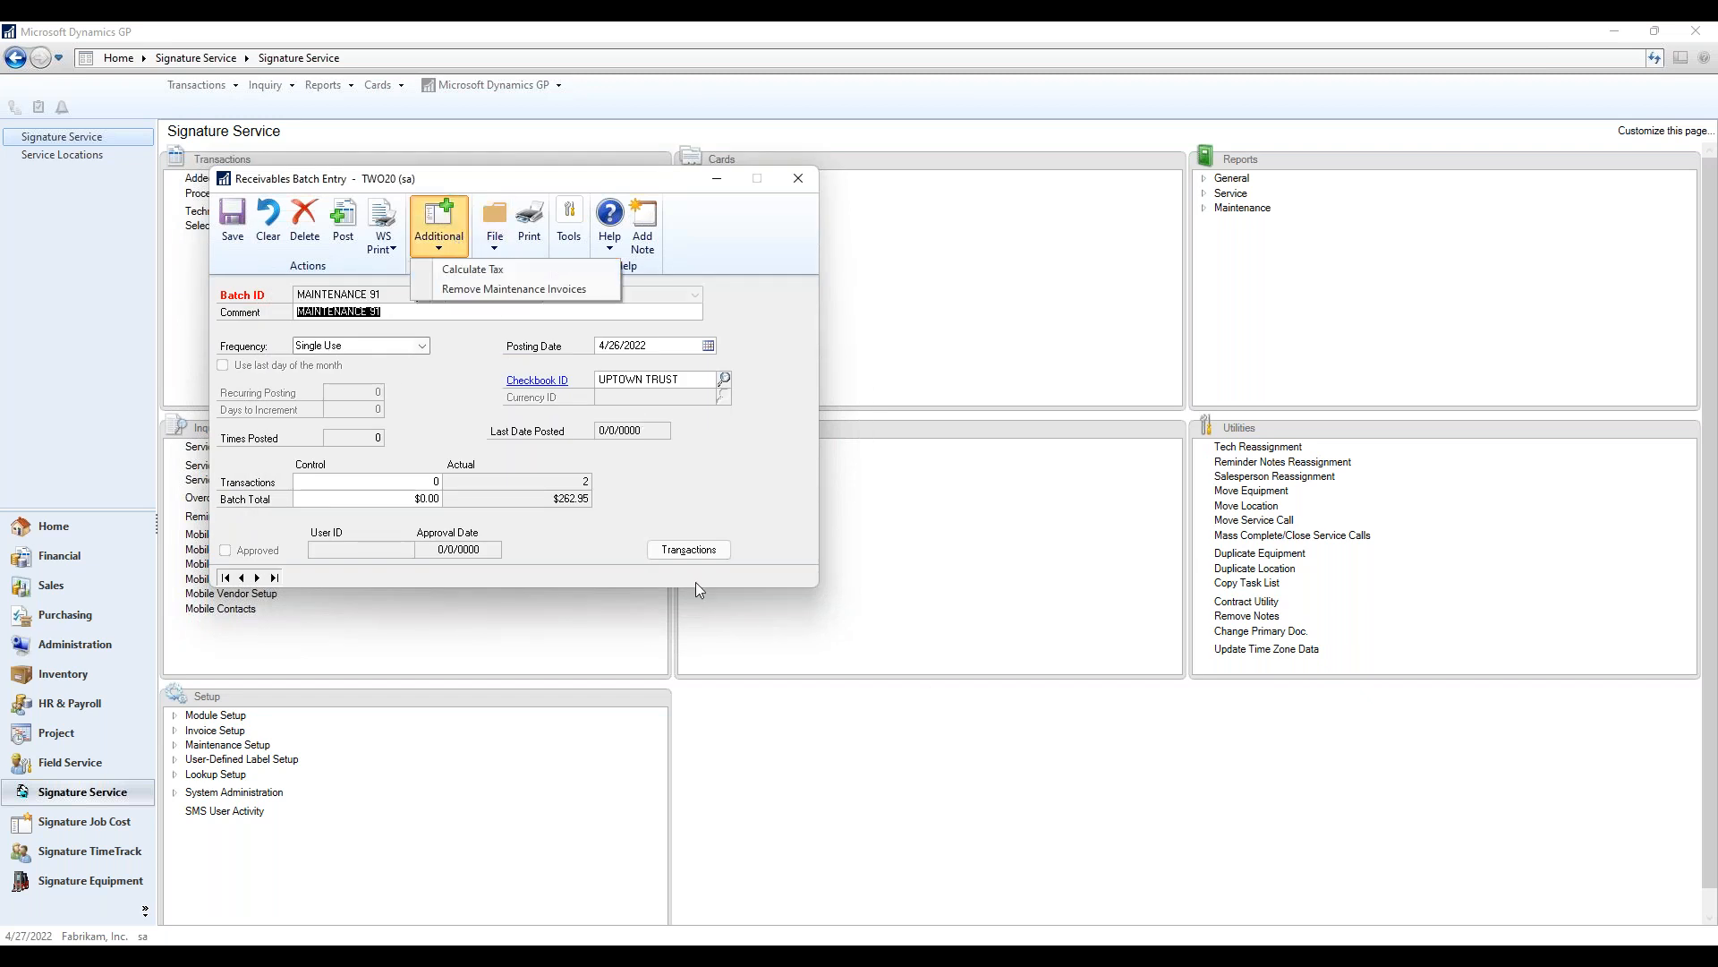
{"action": "left_click", "coordinate": [478, 290]}
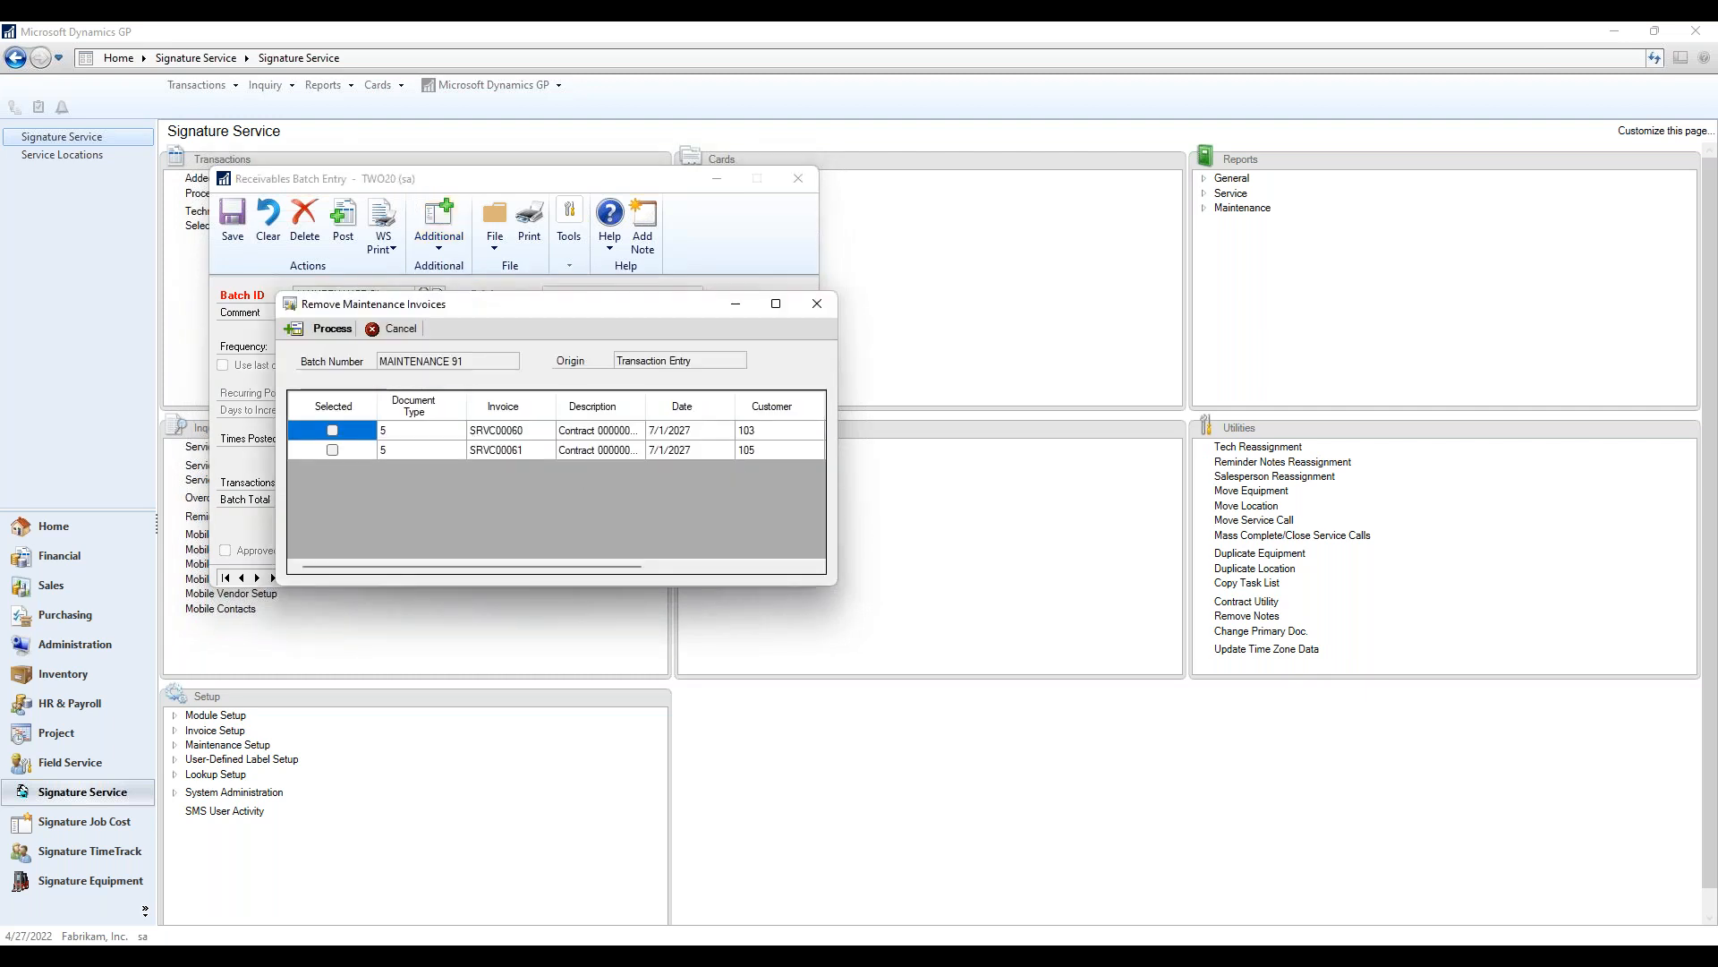
Step: Close the invoice removal and Receivables Batch Entry windows, and list the costs for one customer number in Select Cost Transfer
{"action": "left_click", "coordinate": [814, 306]}
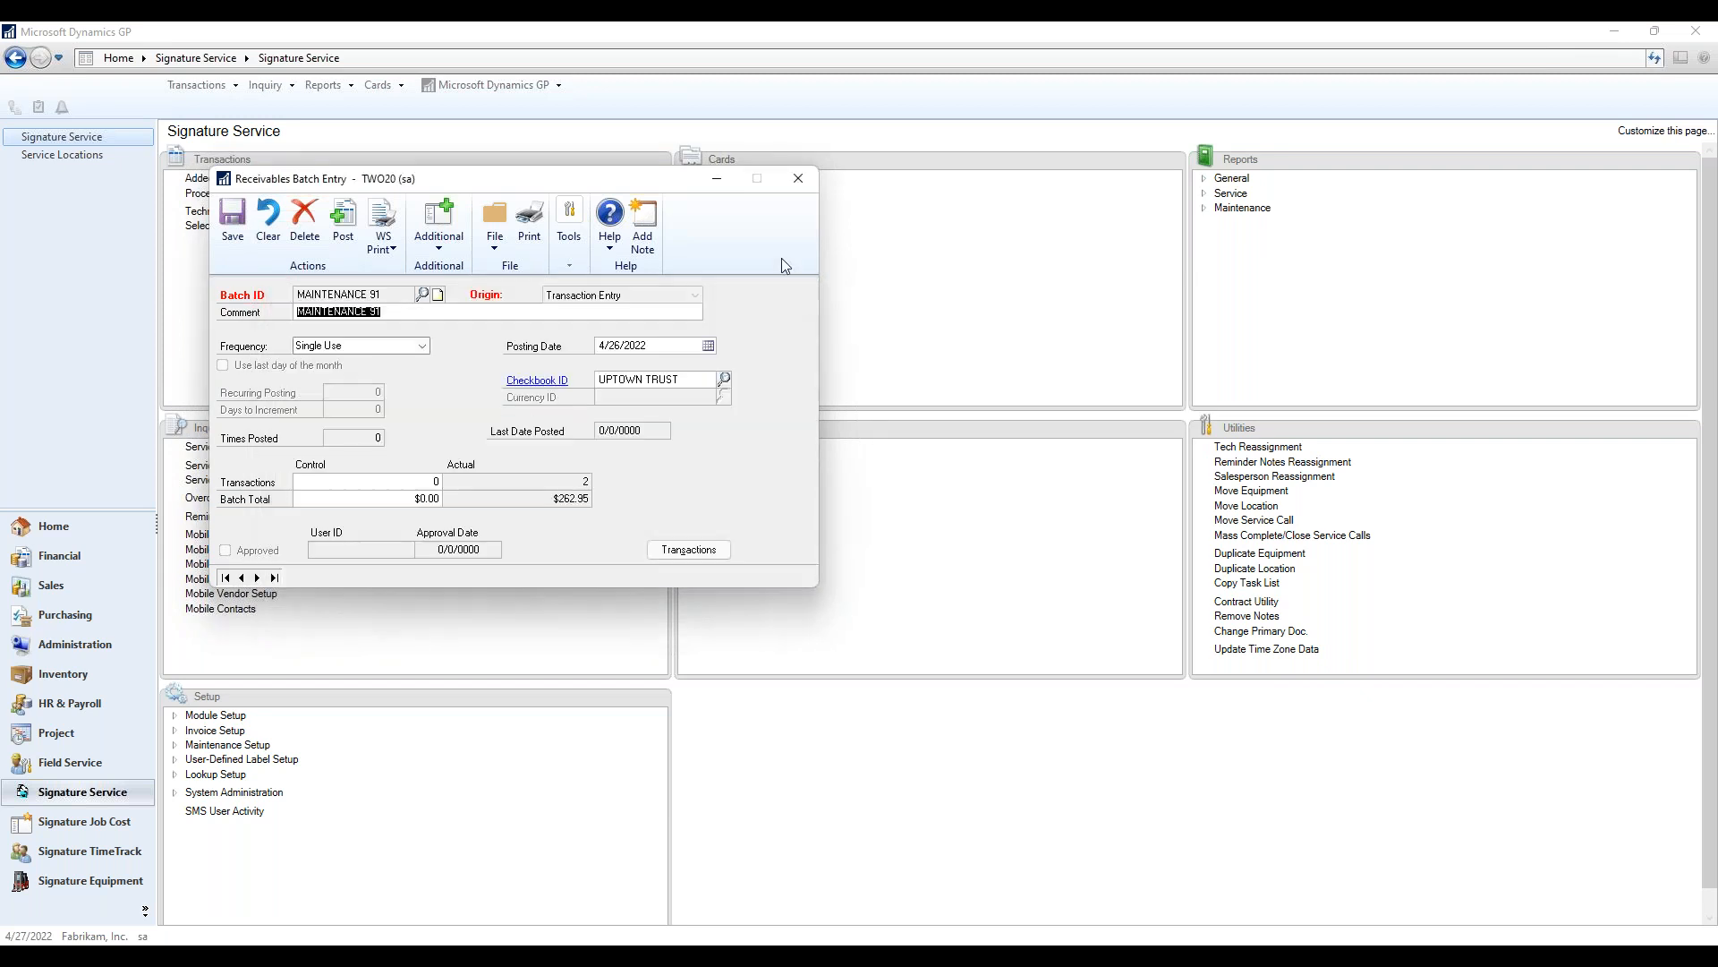
{"action": "left_click", "coordinate": [798, 178]}
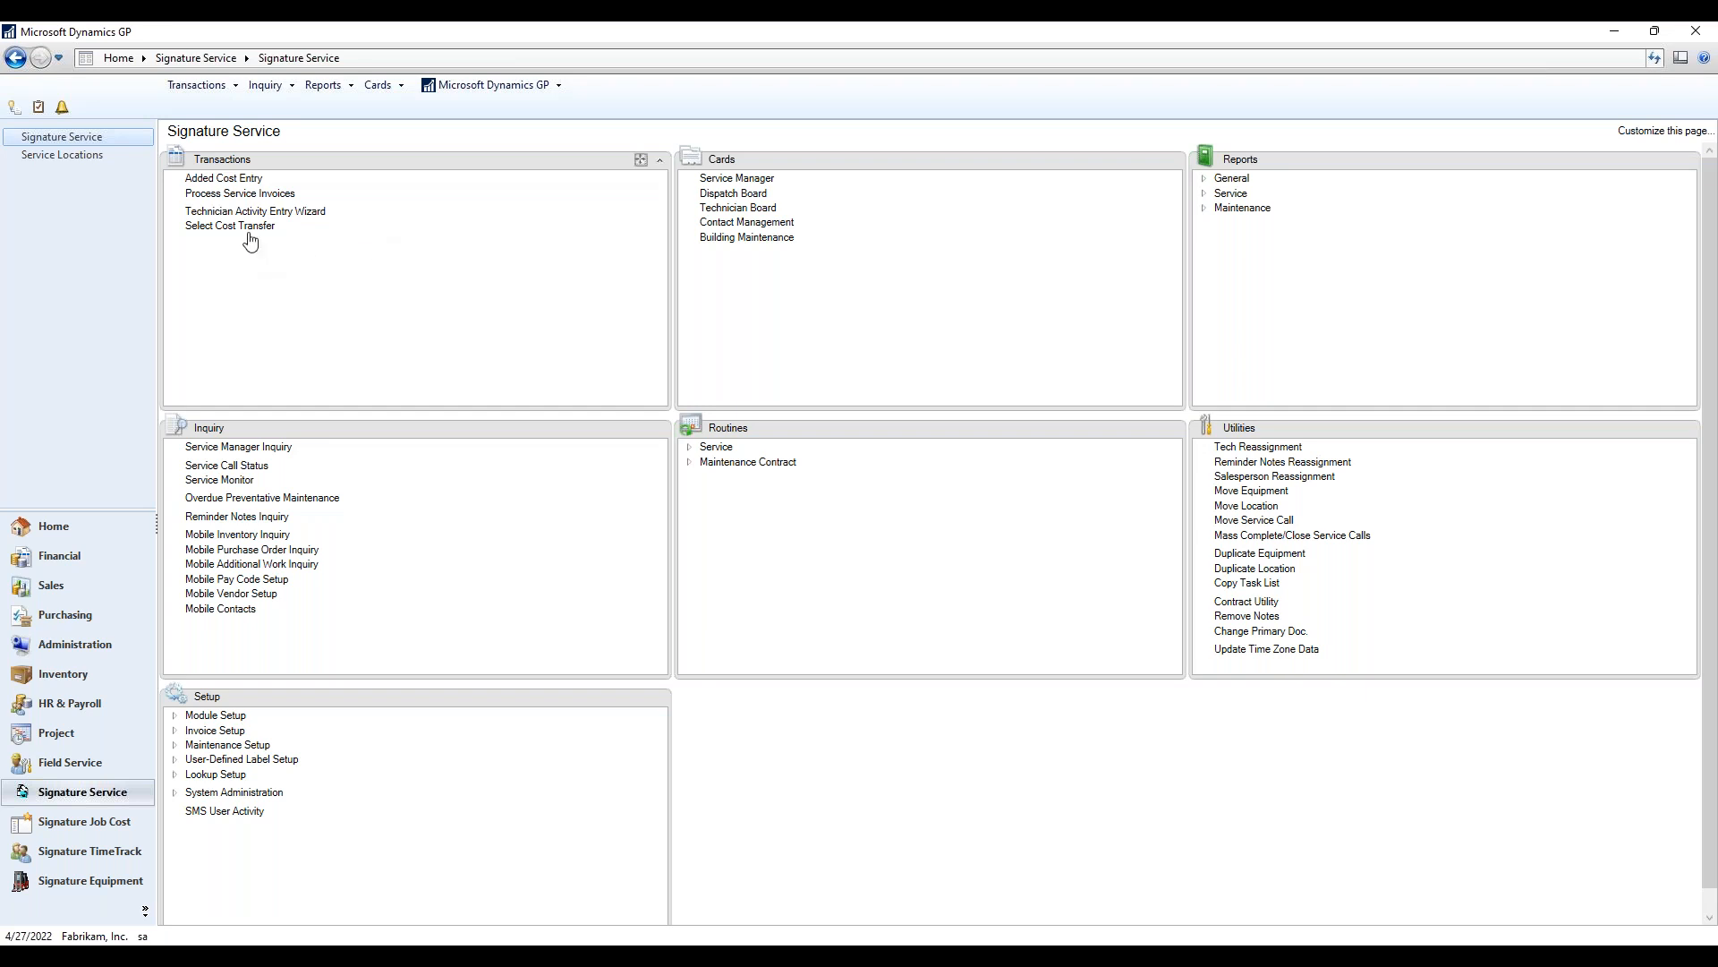
{"action": "left_click", "coordinate": [247, 227]}
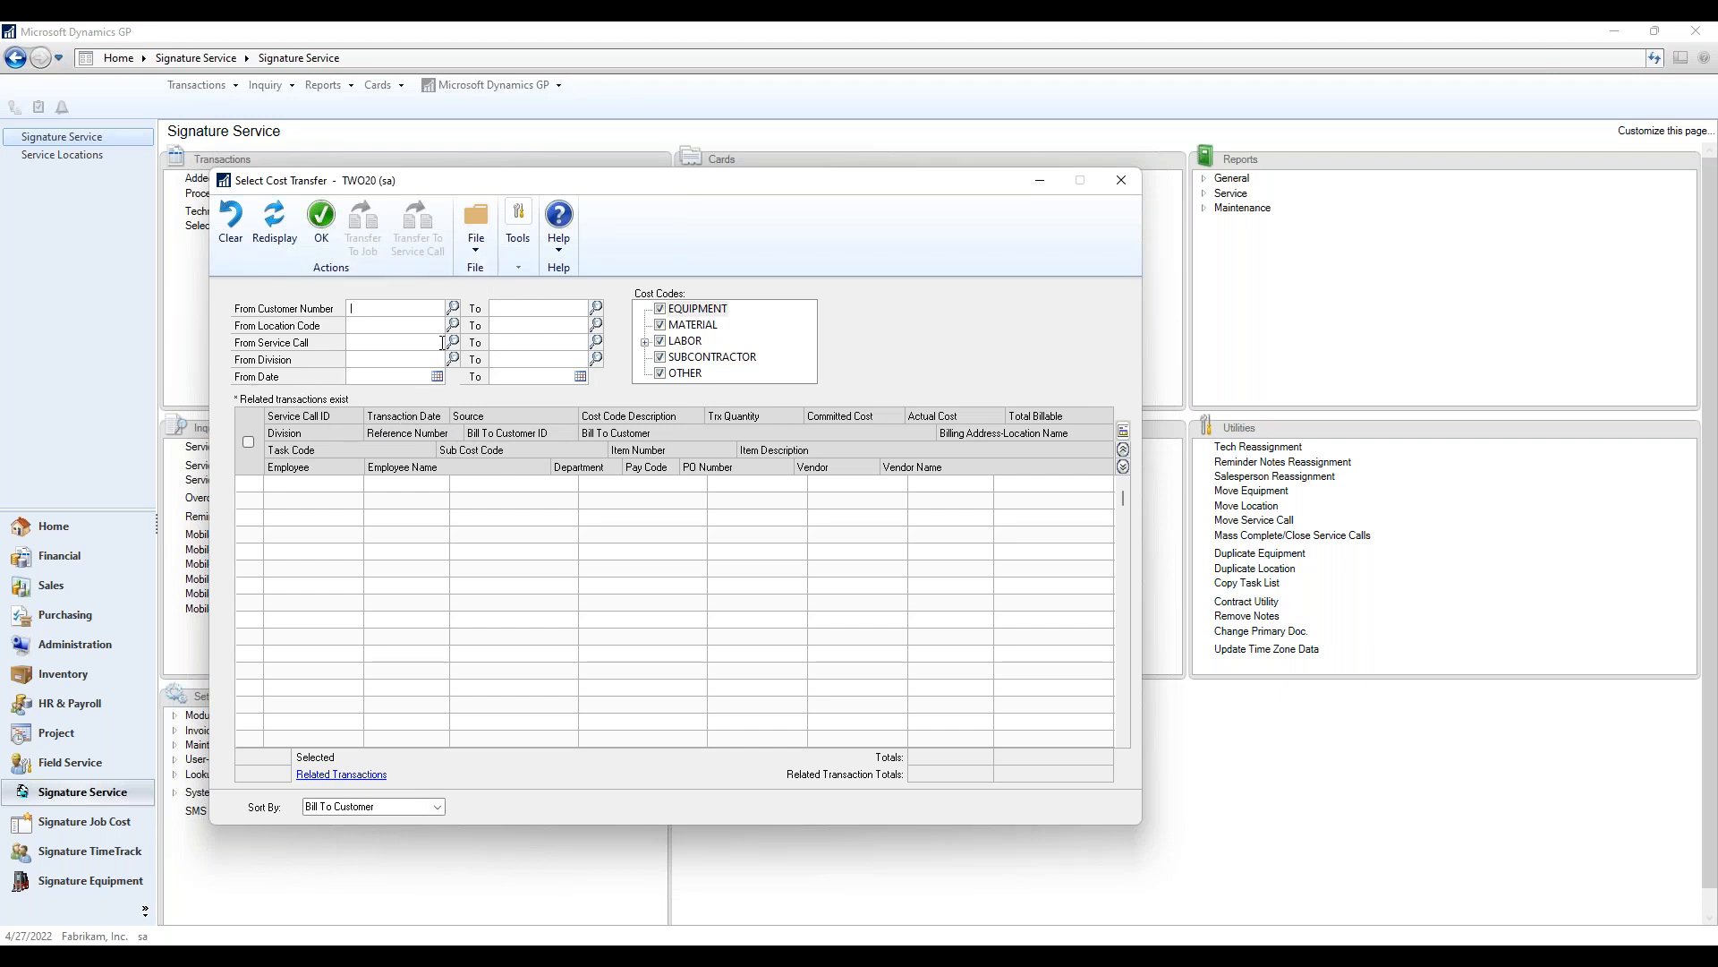
{"action": "type", "text": "101"}
{"action": "key", "text": "Tab"}
{"action": "left_click", "coordinate": [279, 234]}
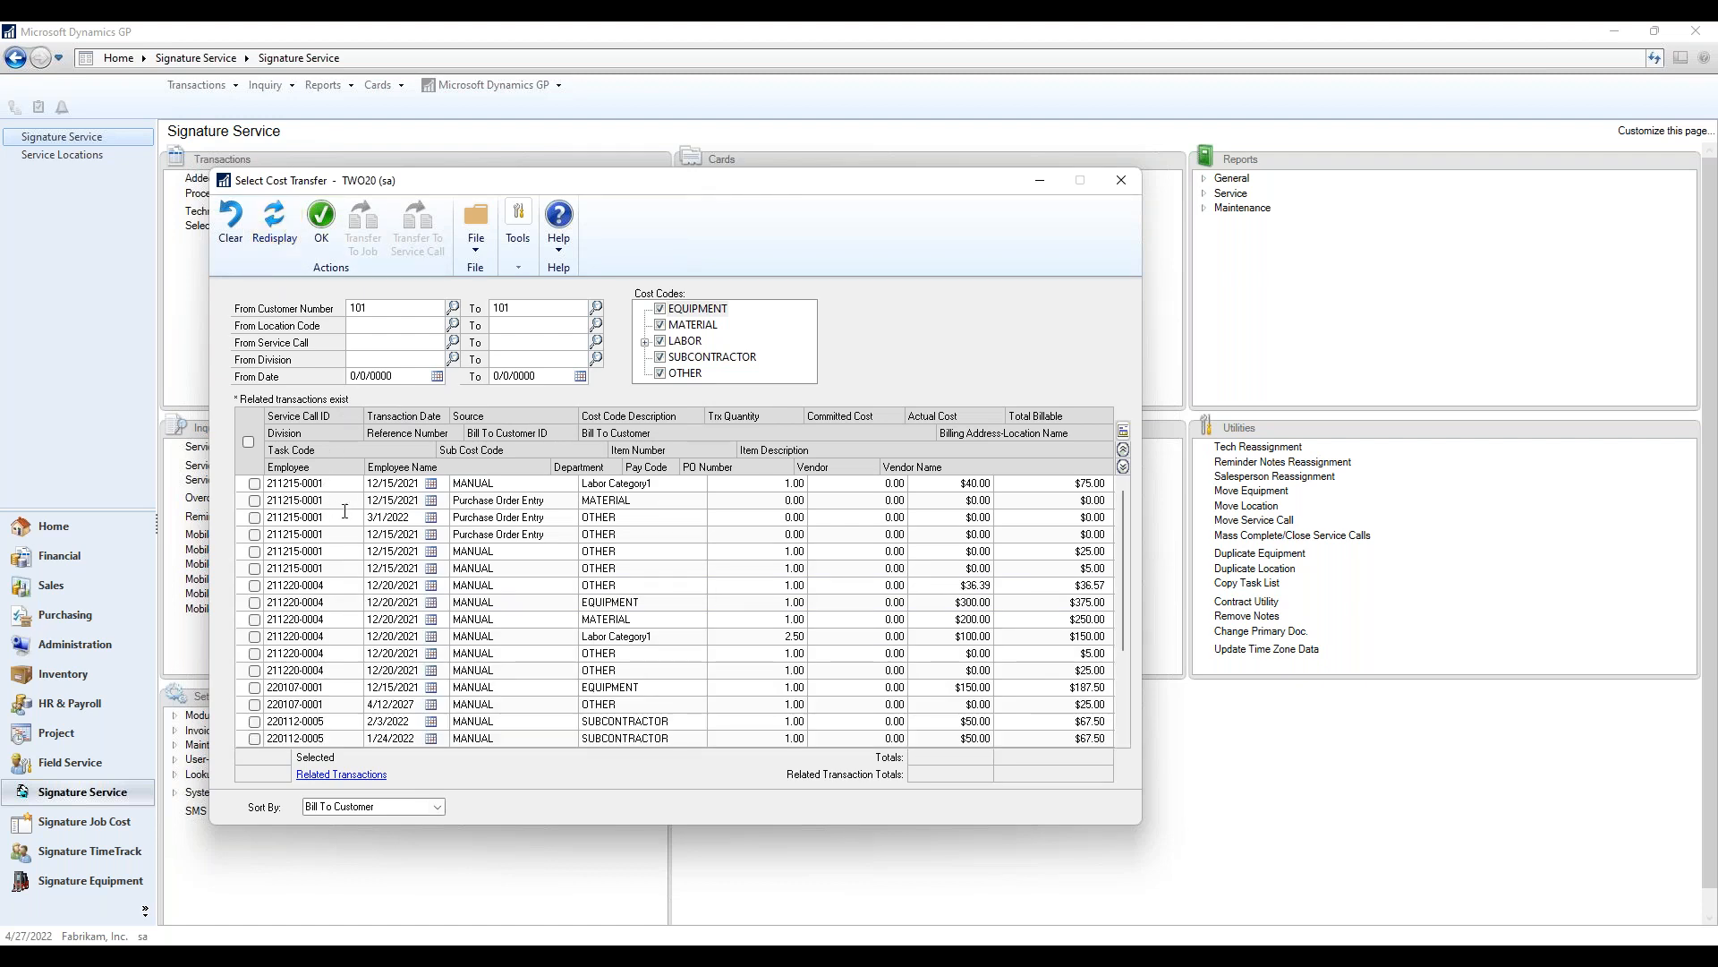
{"action": "left_click", "coordinate": [254, 601]}
{"action": "left_click", "coordinate": [255, 618]}
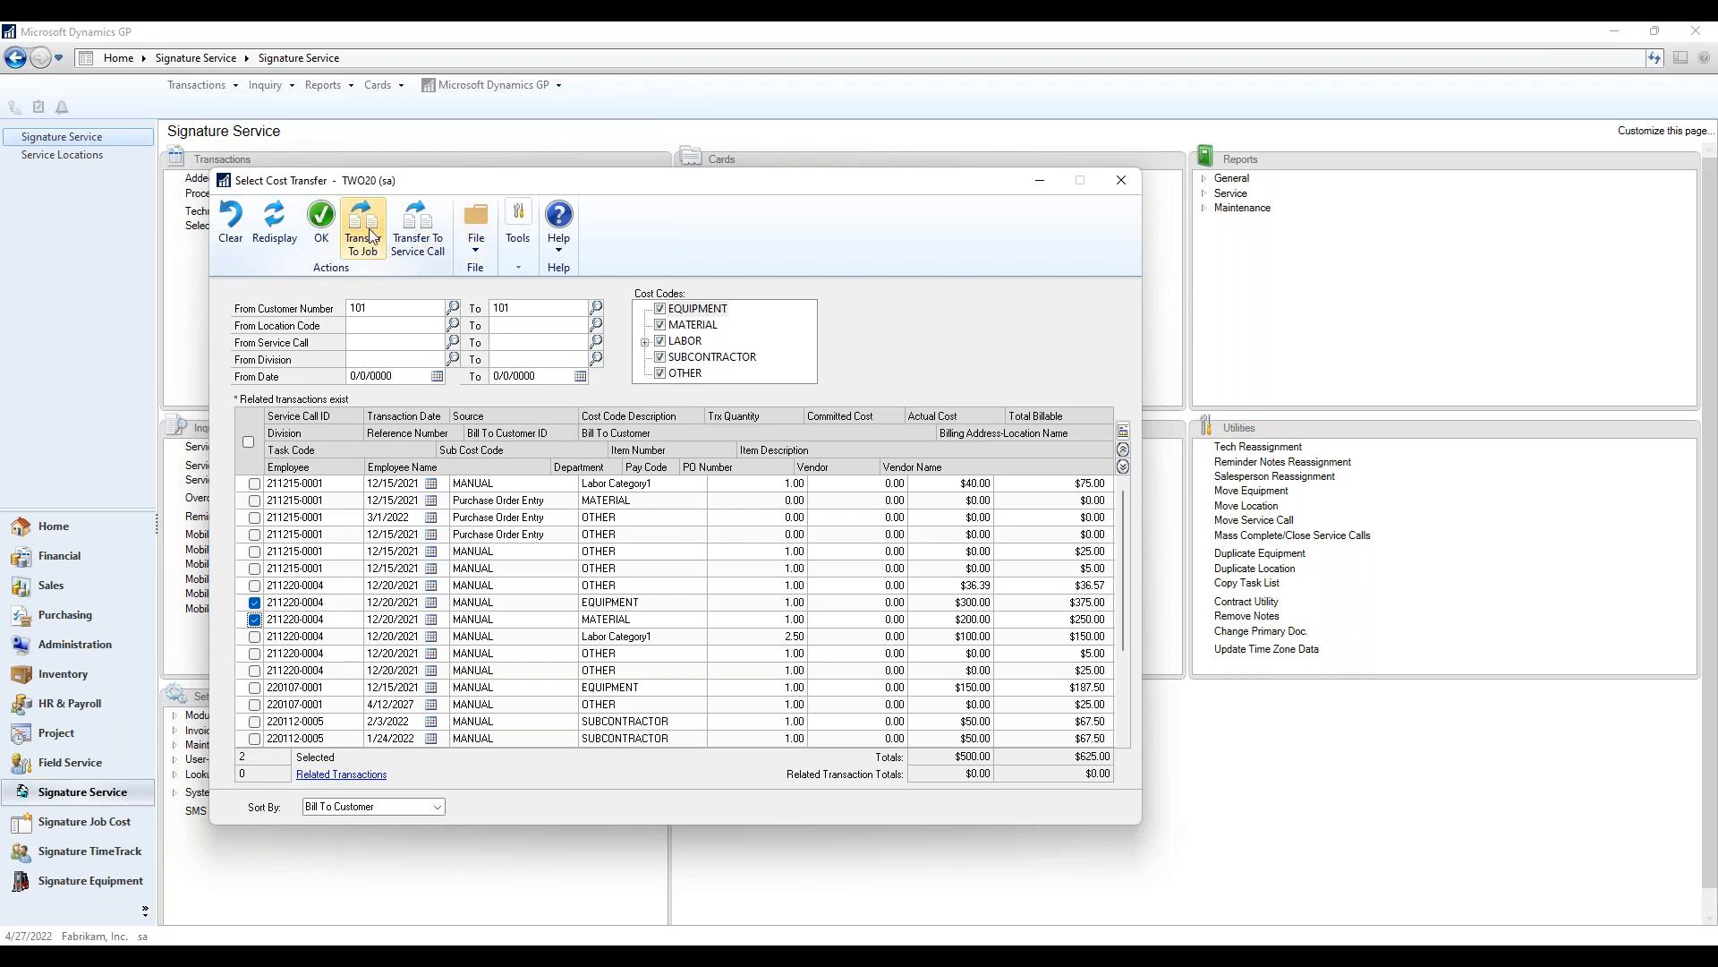
{"action": "left_click", "coordinate": [423, 240]}
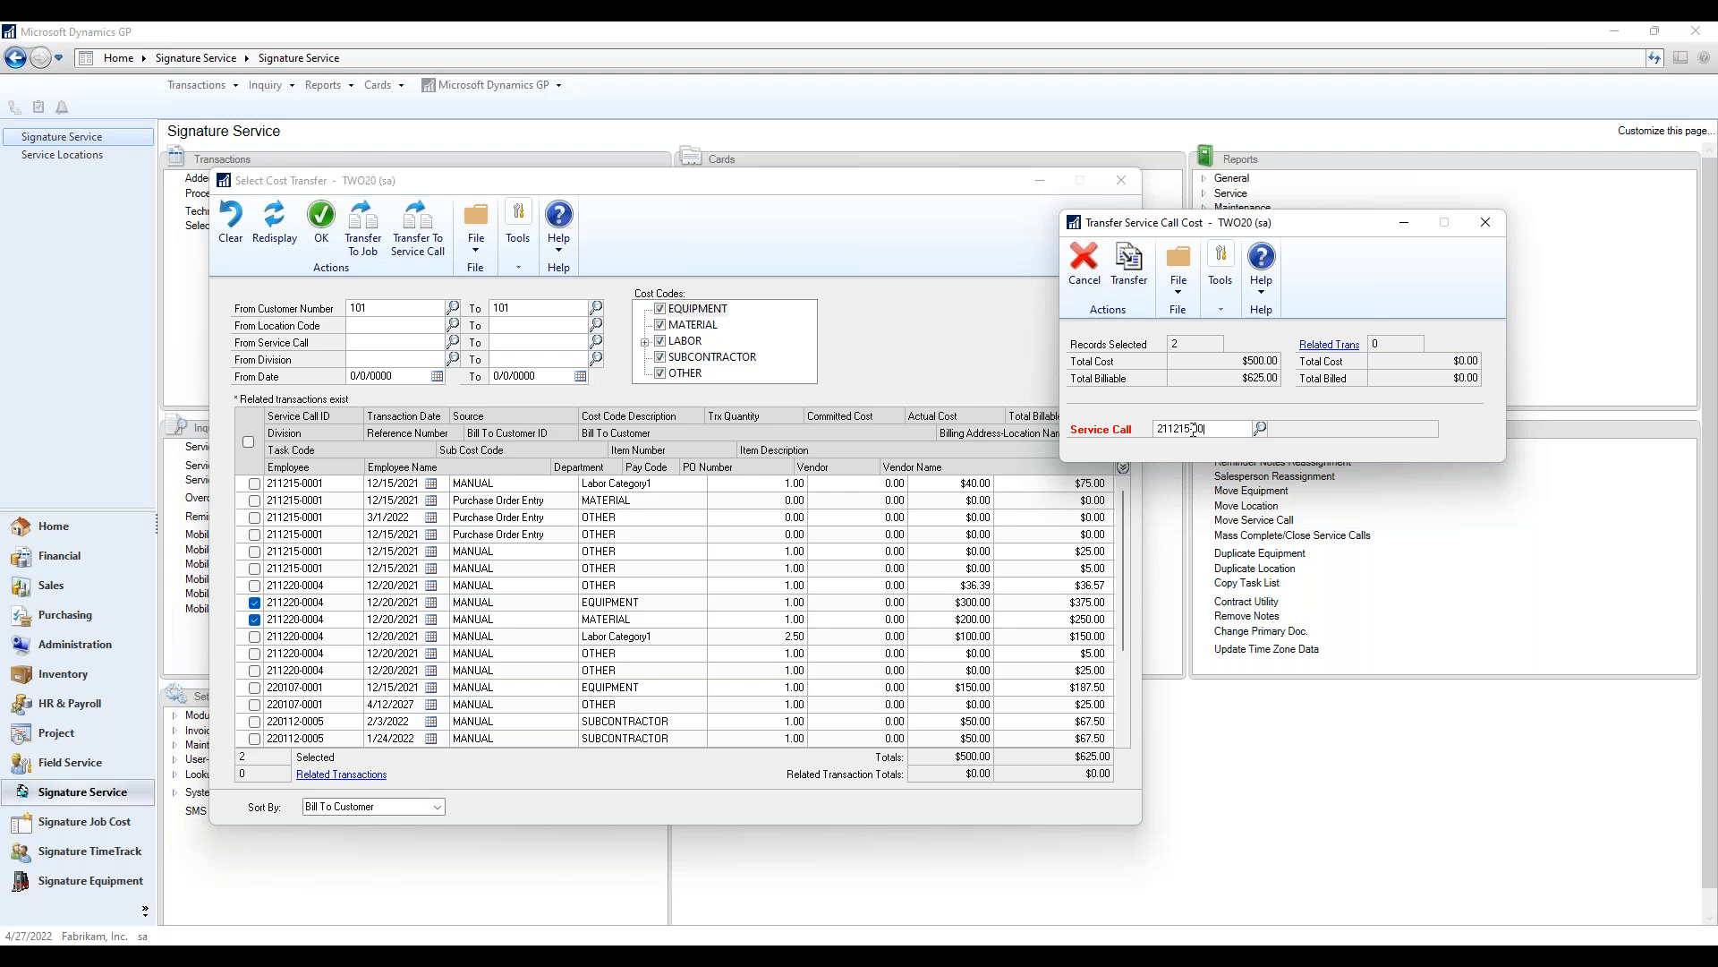
{"action": "key", "text": "Tab"}
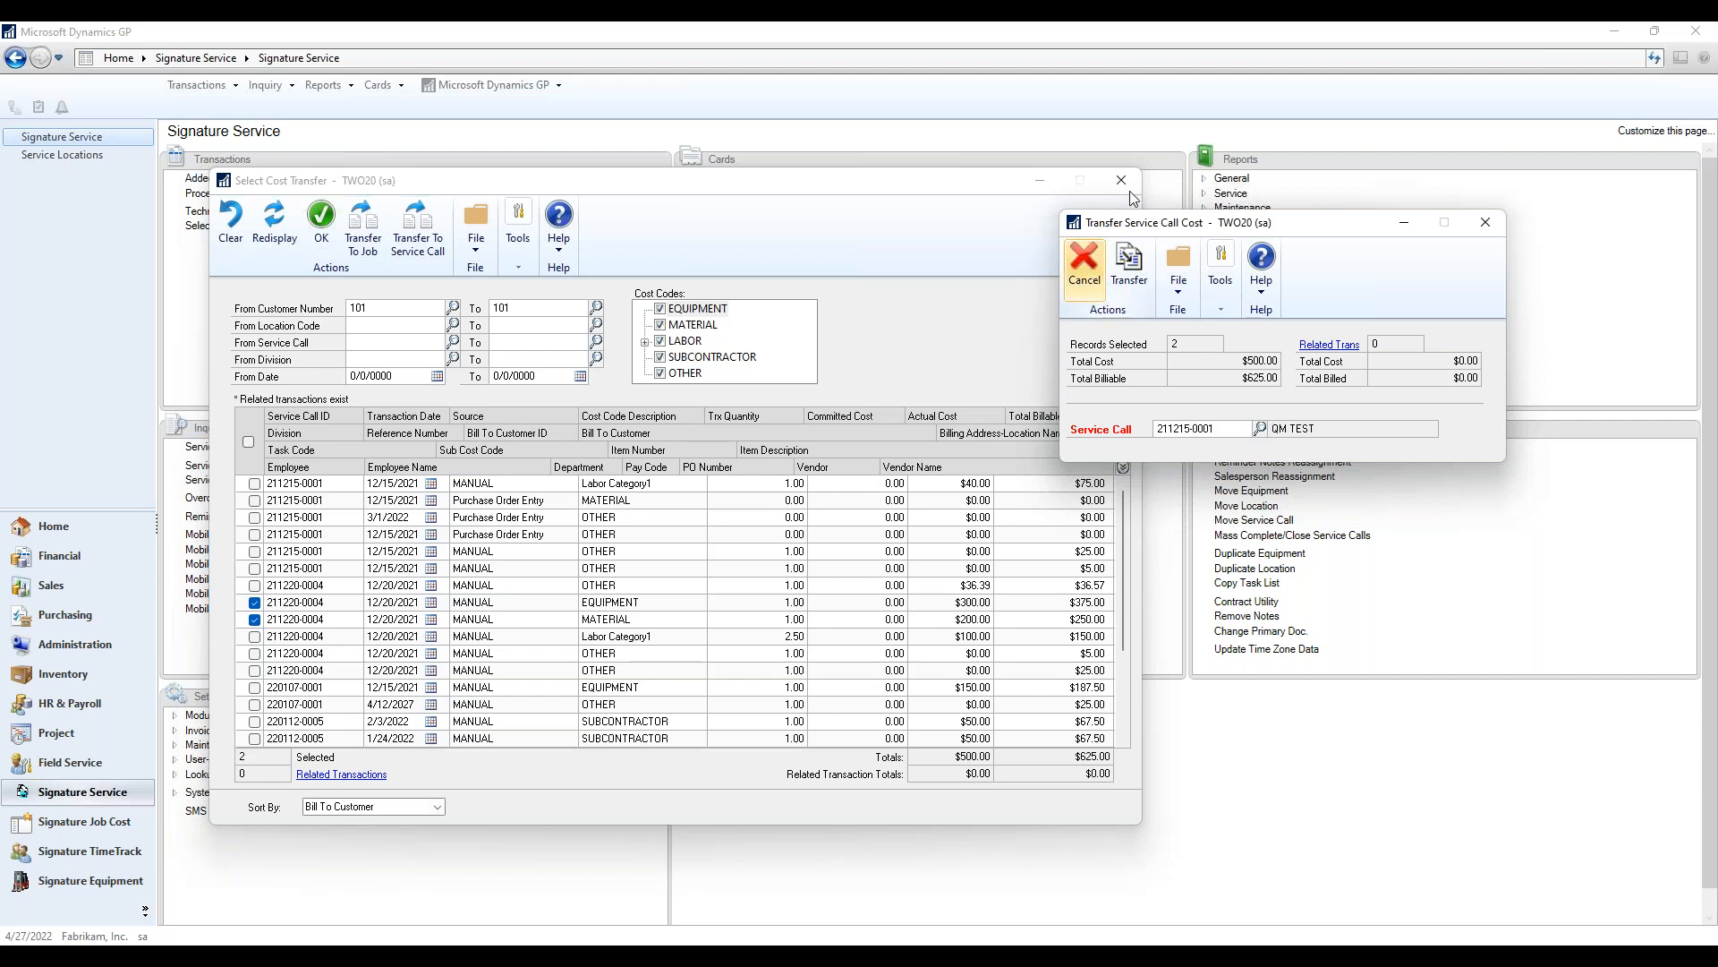
{"action": "left_click", "coordinate": [1130, 267]}
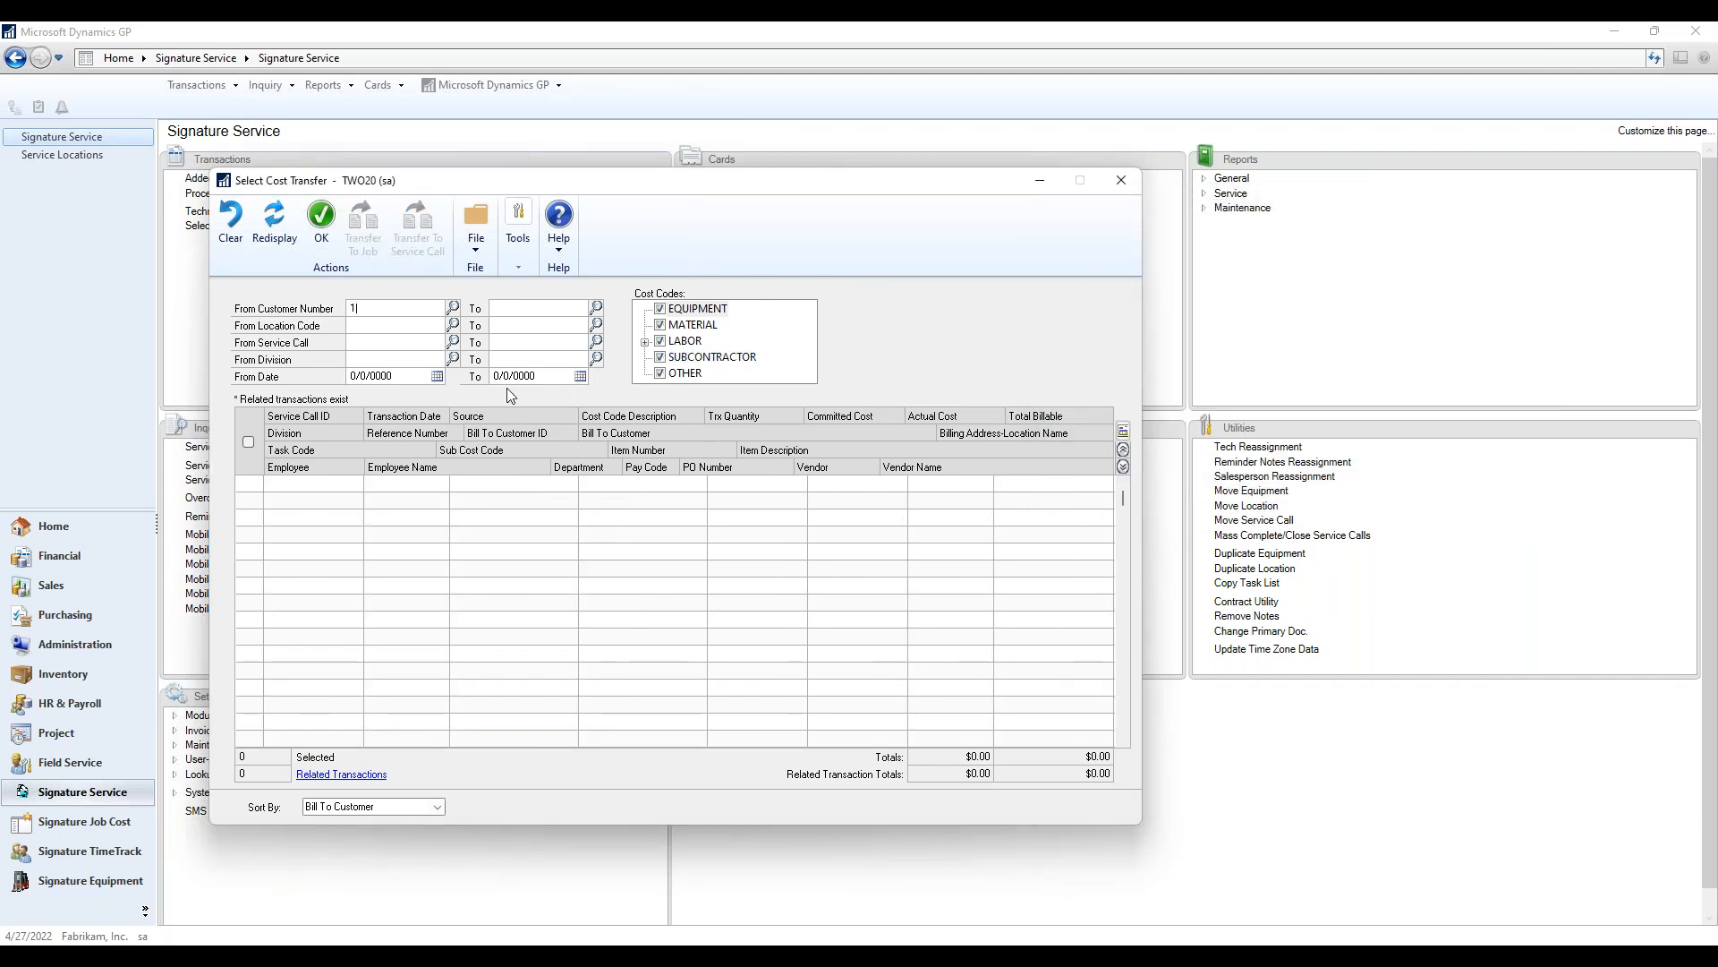
{"action": "type", "text": "101"}
{"action": "key", "text": "Tab"}
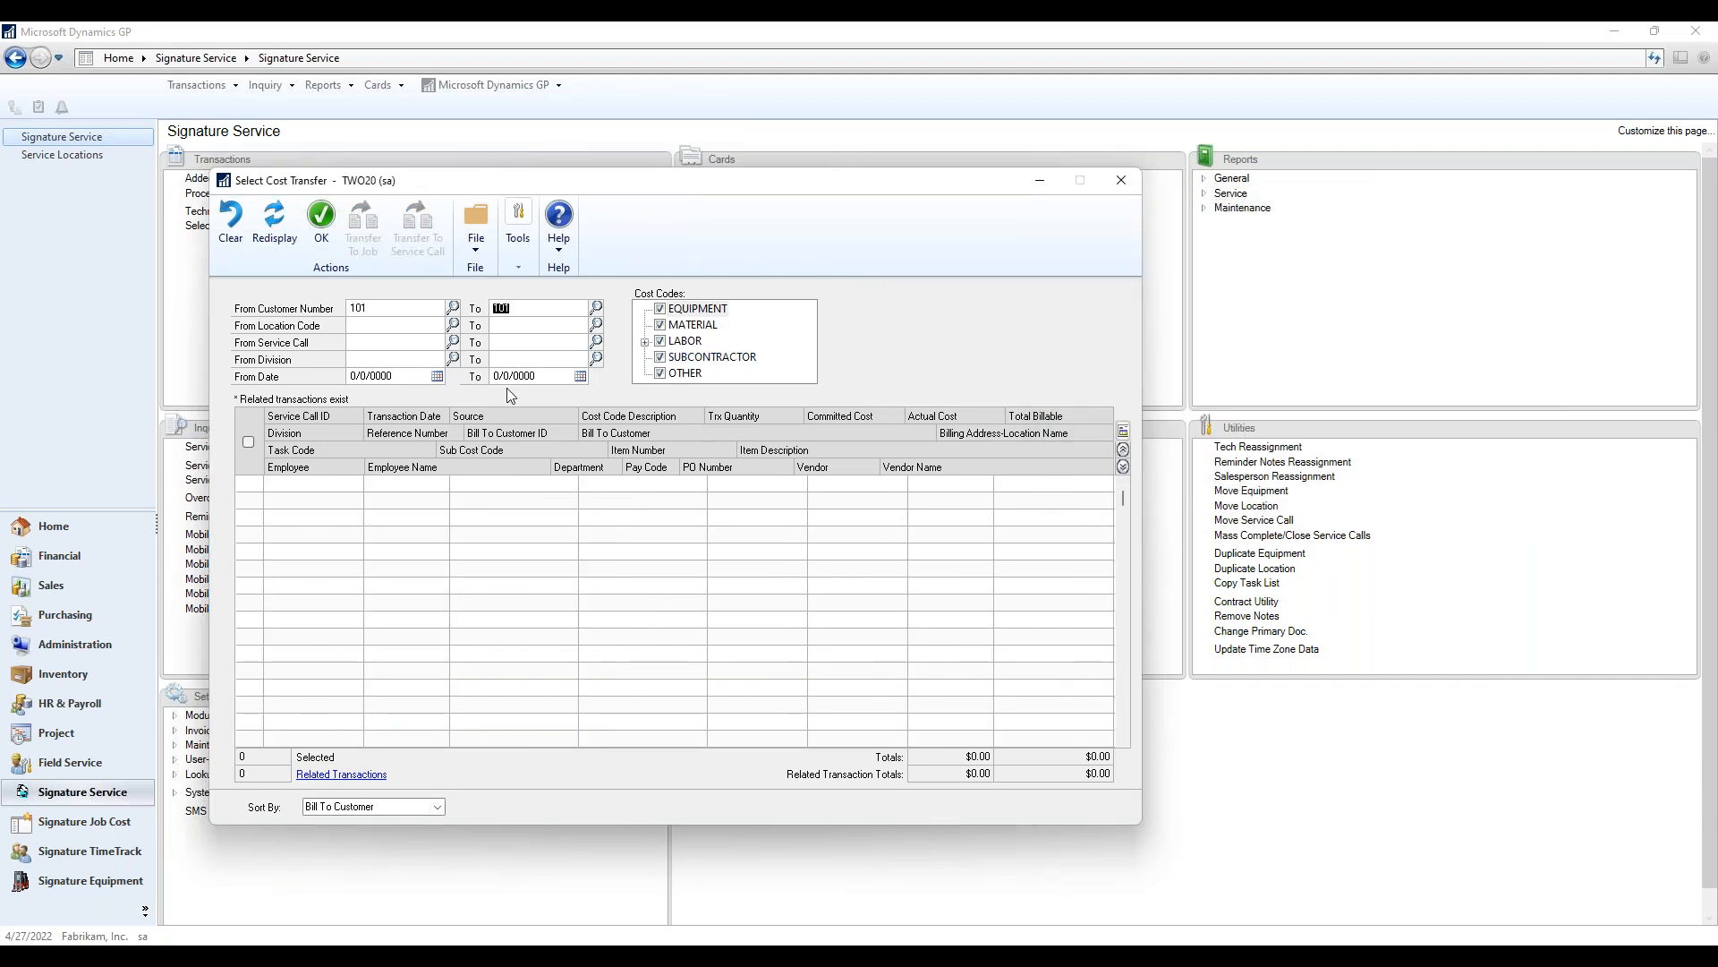
{"action": "left_click", "coordinate": [276, 238]}
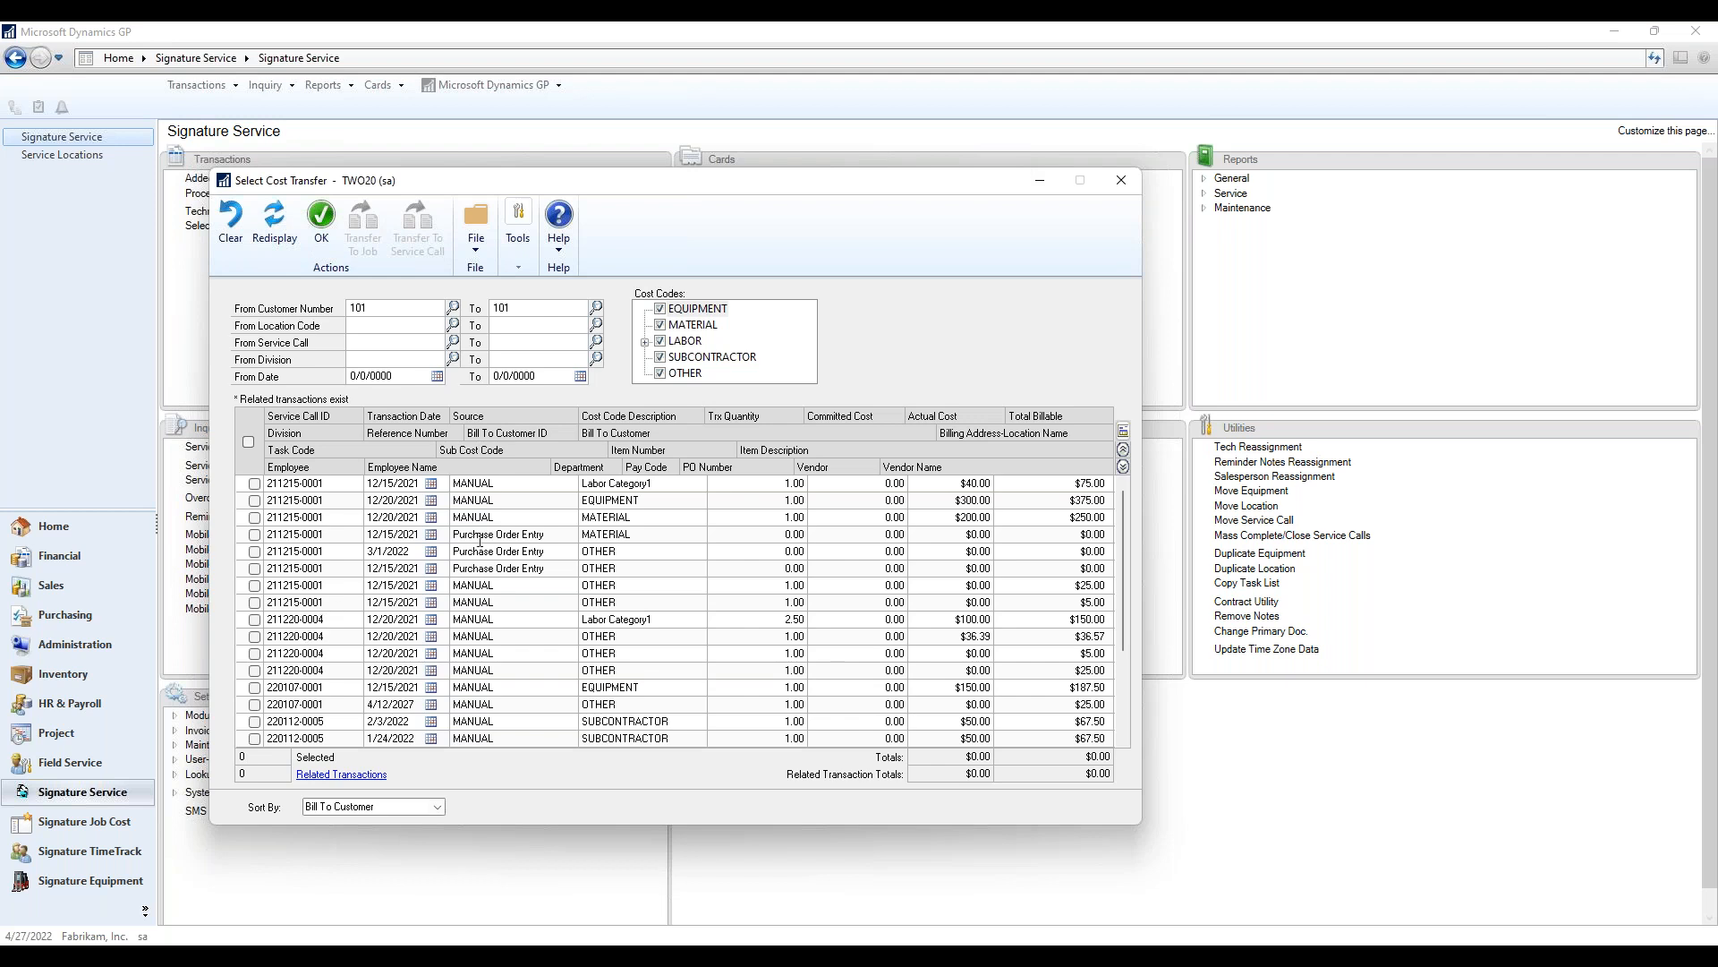
{"action": "left_click", "coordinate": [254, 501]}
{"action": "left_click", "coordinate": [254, 518]}
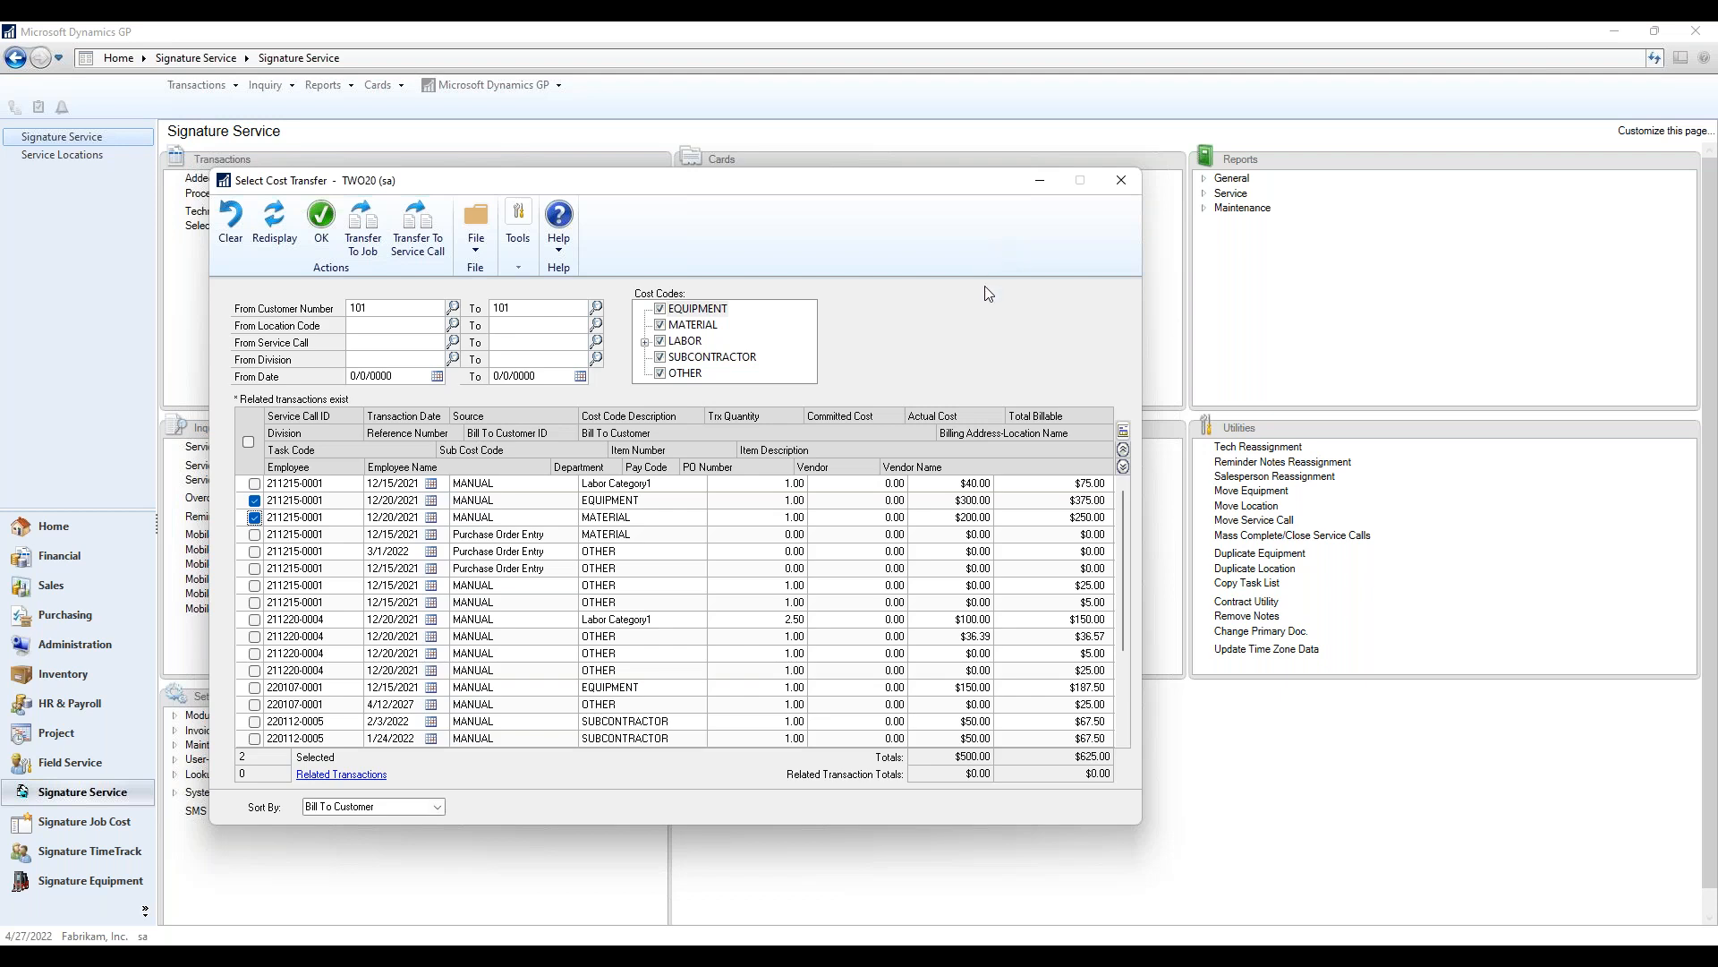
{"action": "left_click", "coordinate": [1121, 184]}
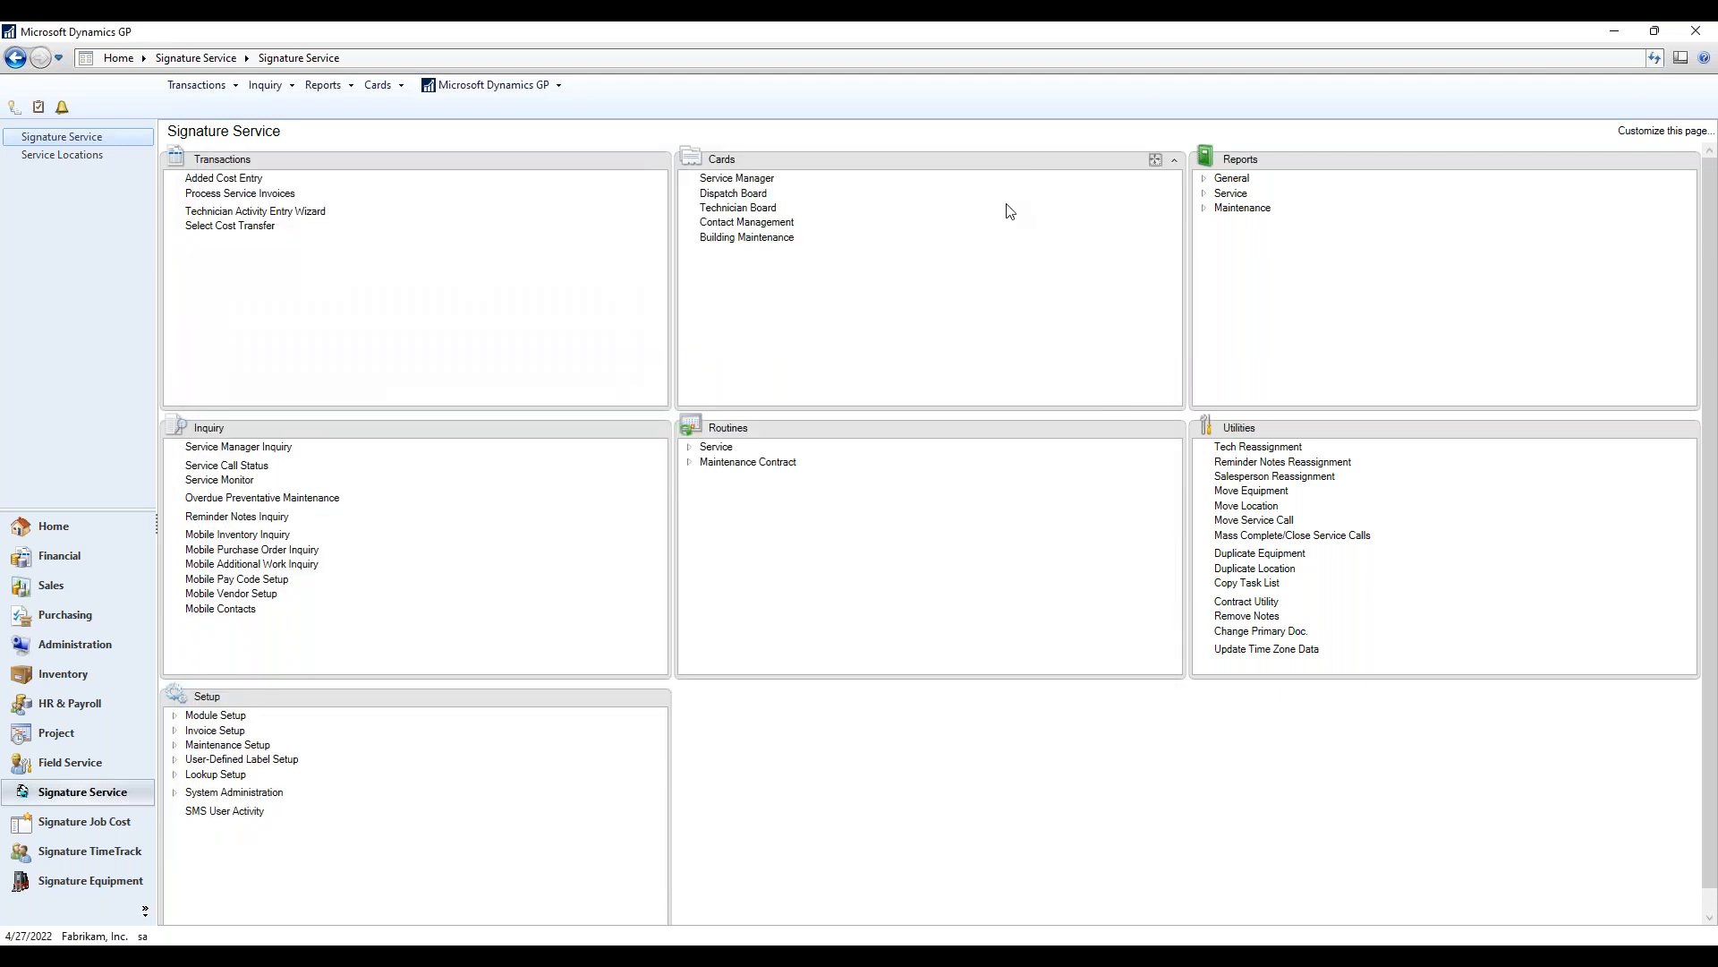
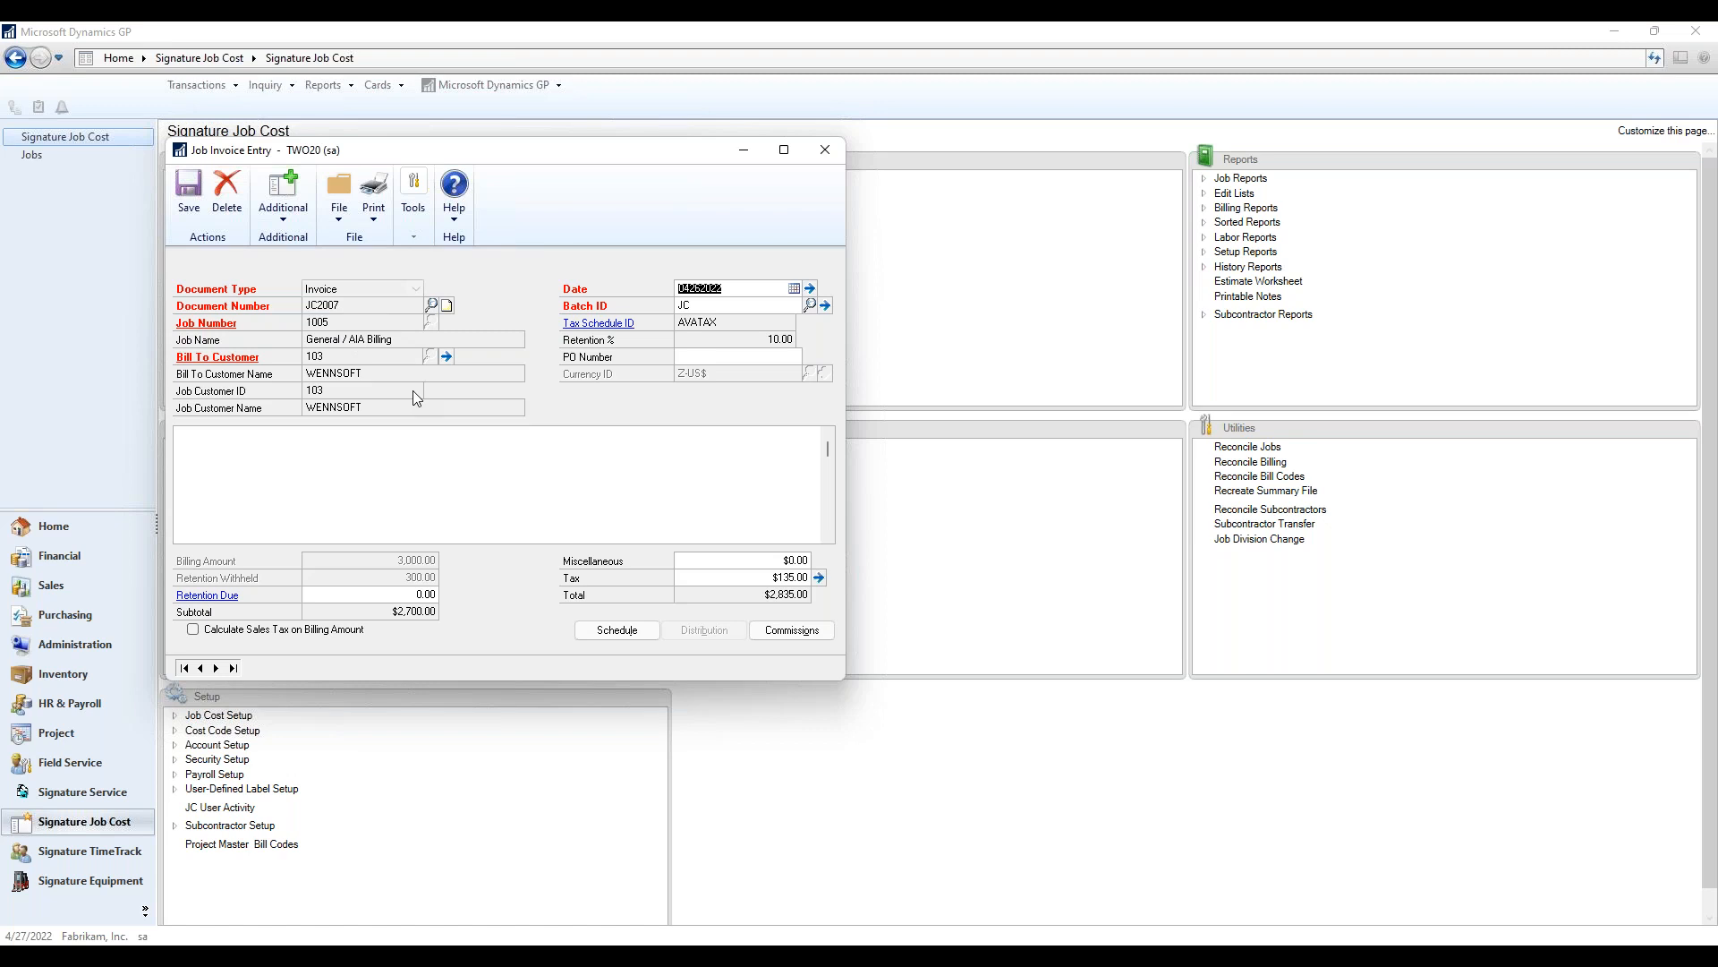
Step: Try to send job invoice JC2007 with Quick Mail, and close Job Invoice Entry
{"action": "left_click", "coordinate": [283, 211]}
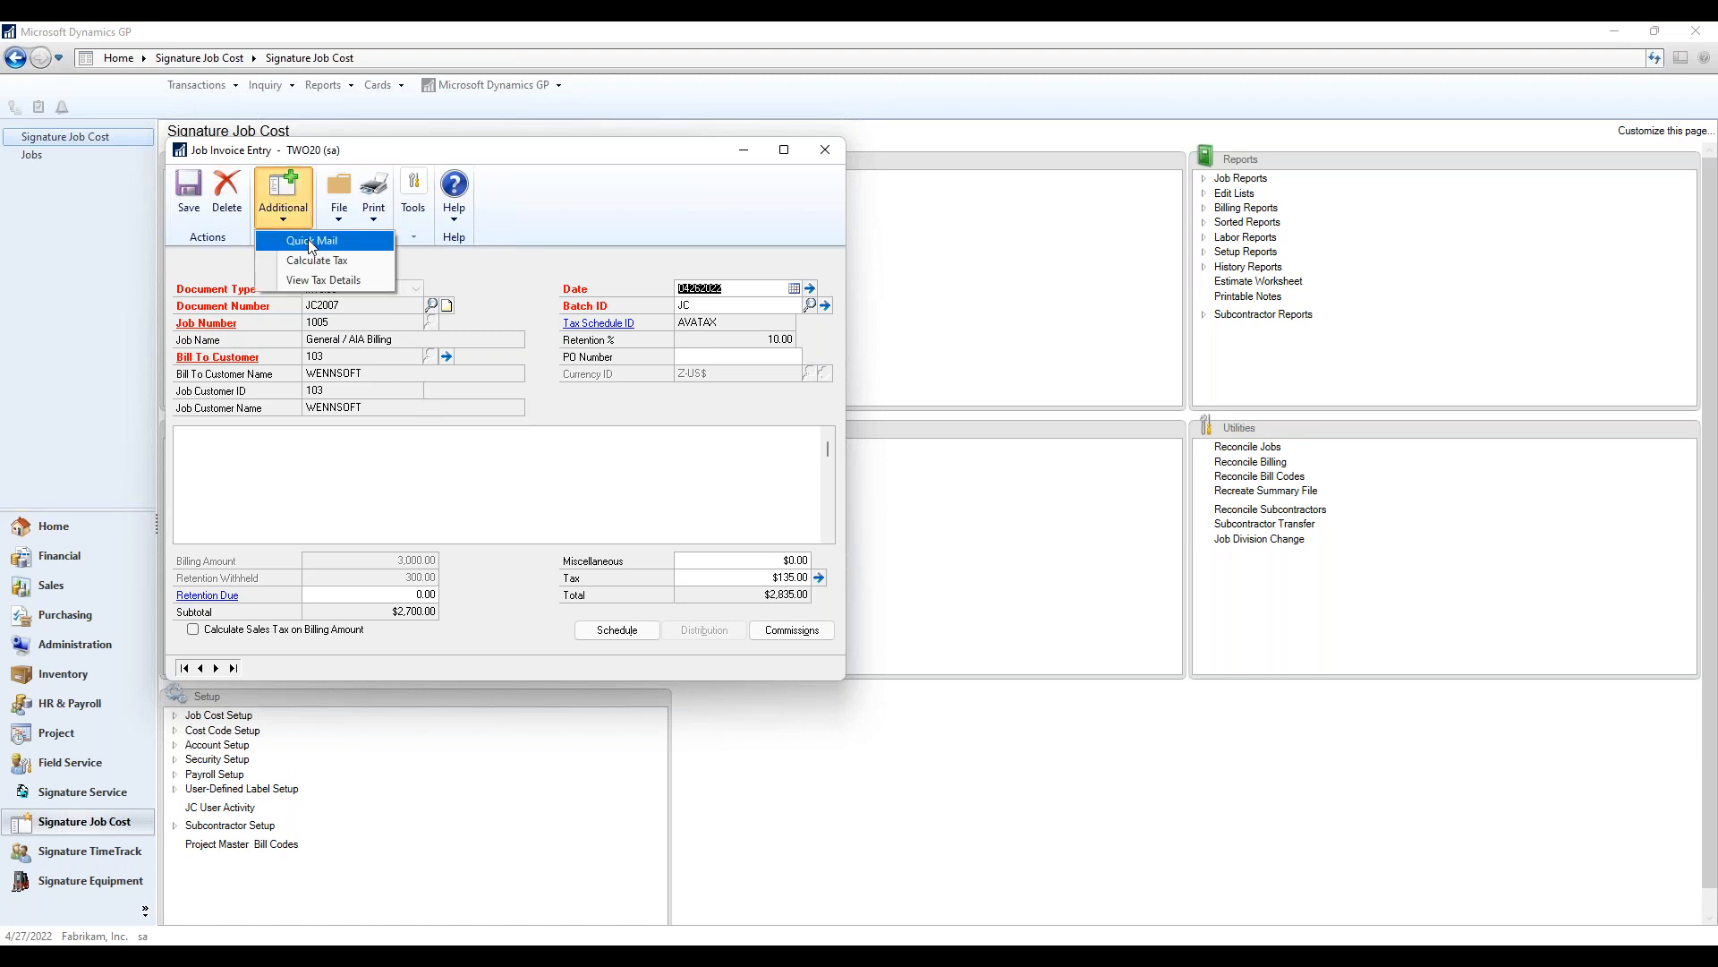
{"action": "left_click", "coordinate": [308, 238]}
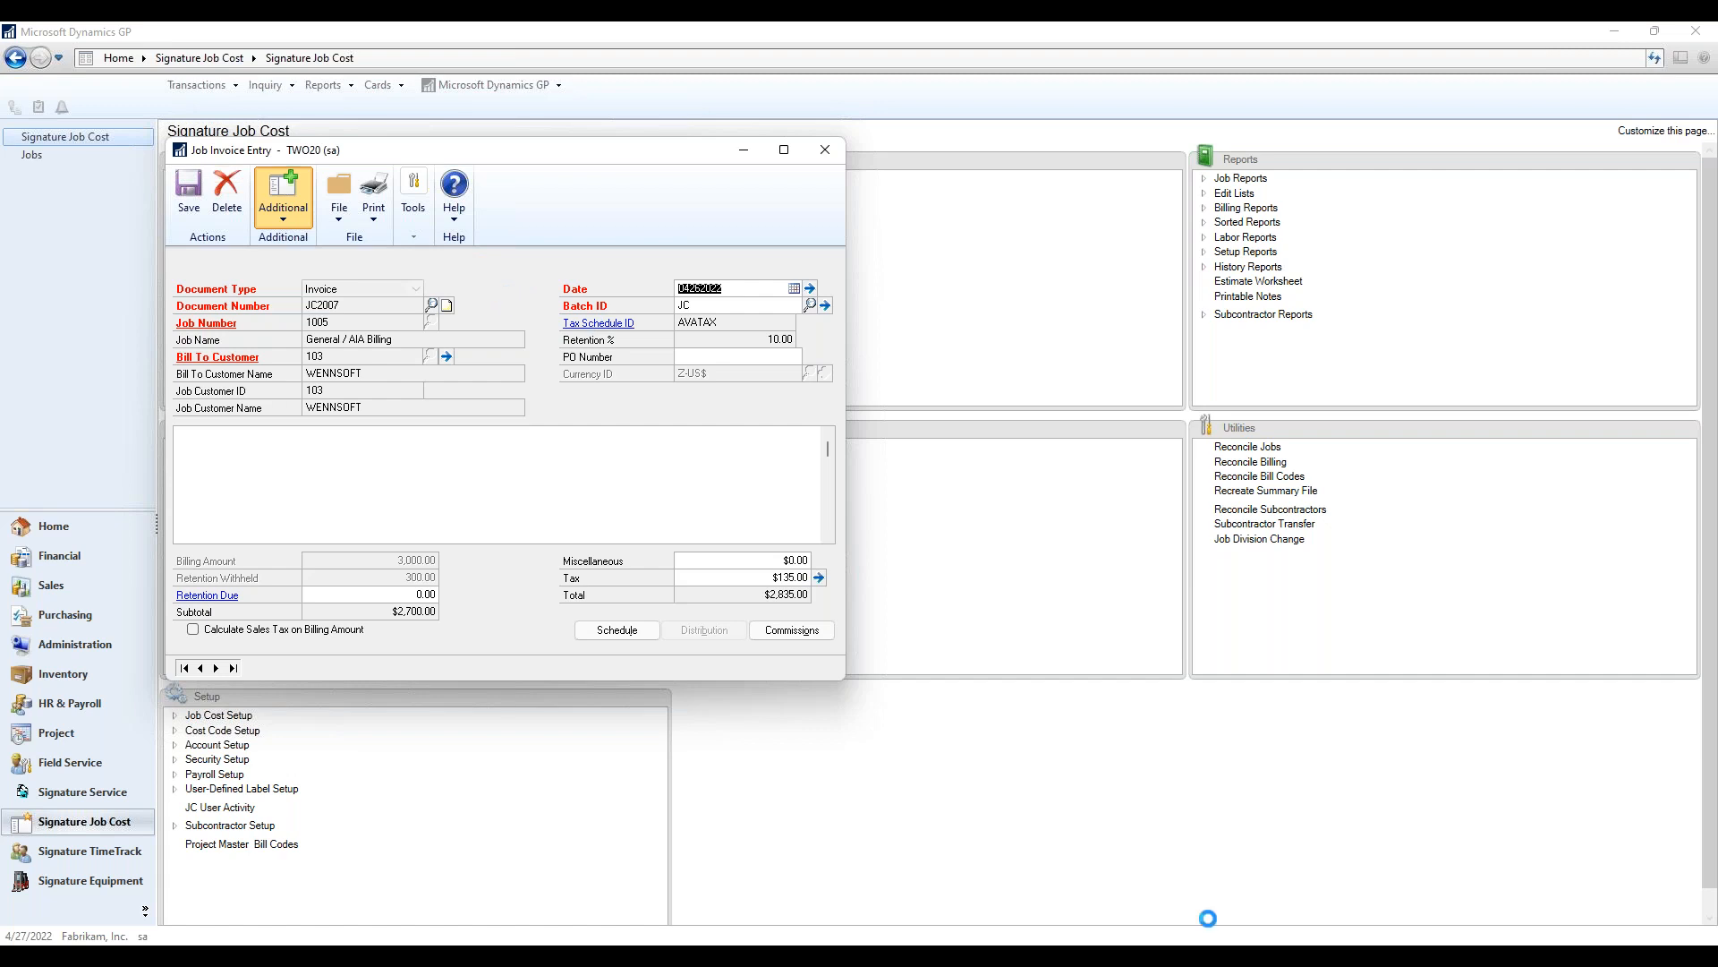
{"action": "mouse_move", "coordinate": [1293, 940]}
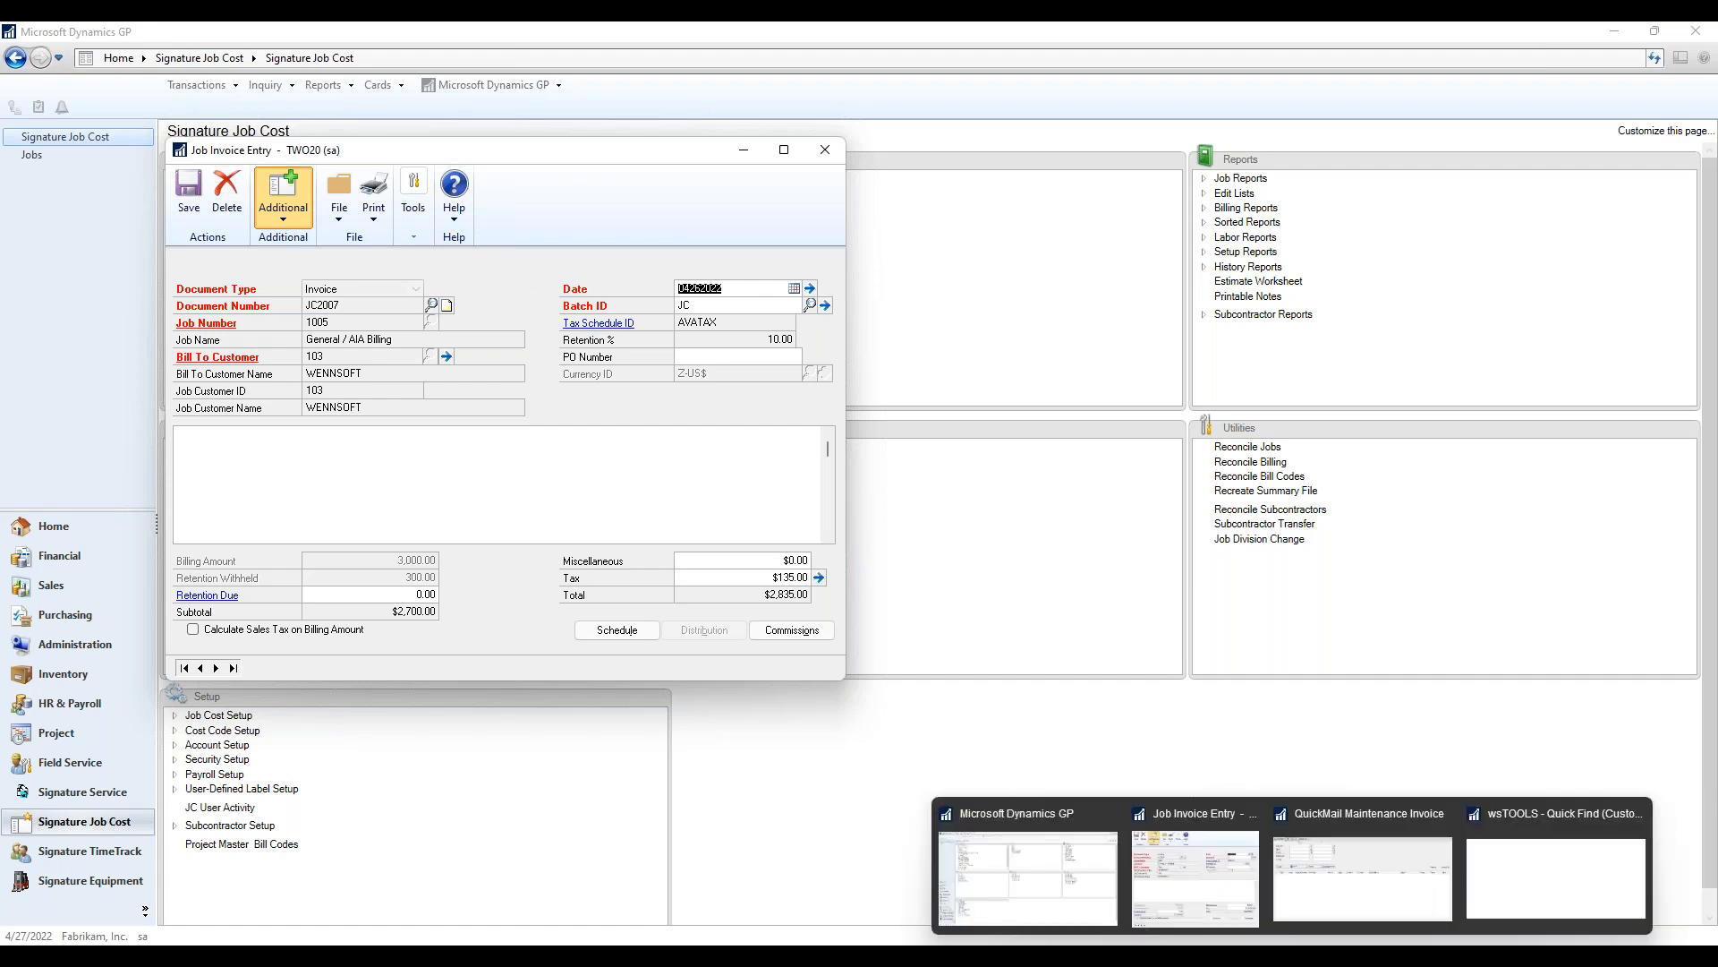
{"action": "left_click", "coordinate": [1235, 882]}
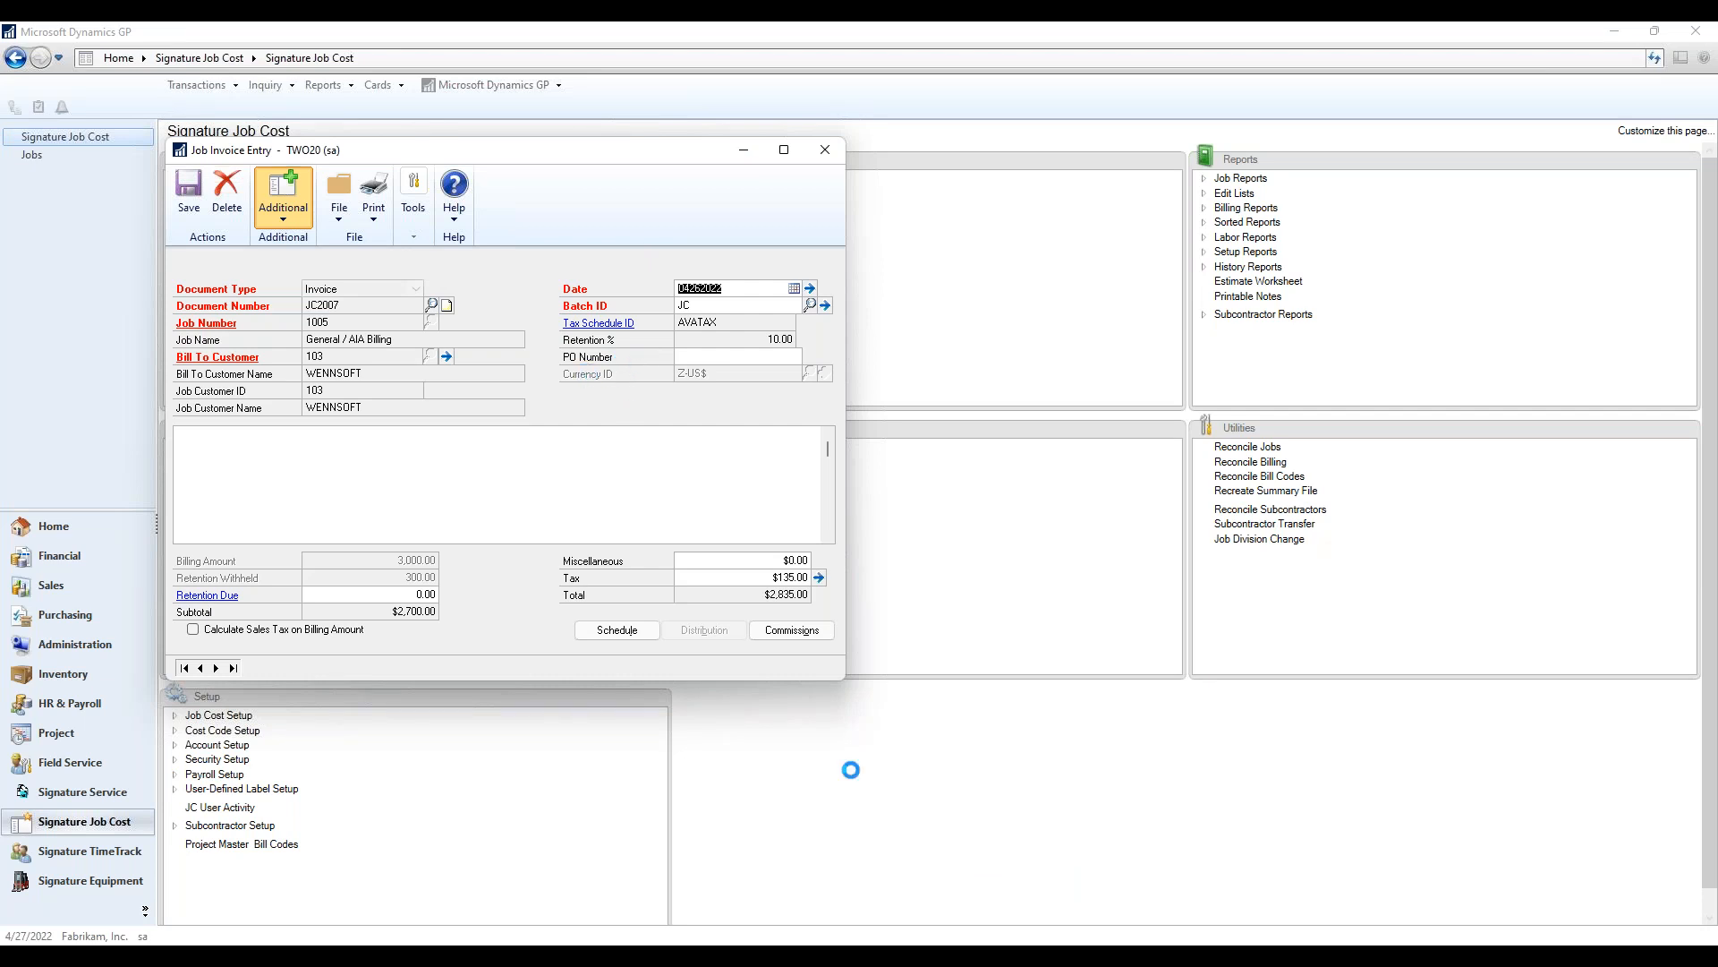
{"action": "mouse_move", "coordinate": [1287, 950]}
{"action": "mouse_move", "coordinate": [1205, 861]}
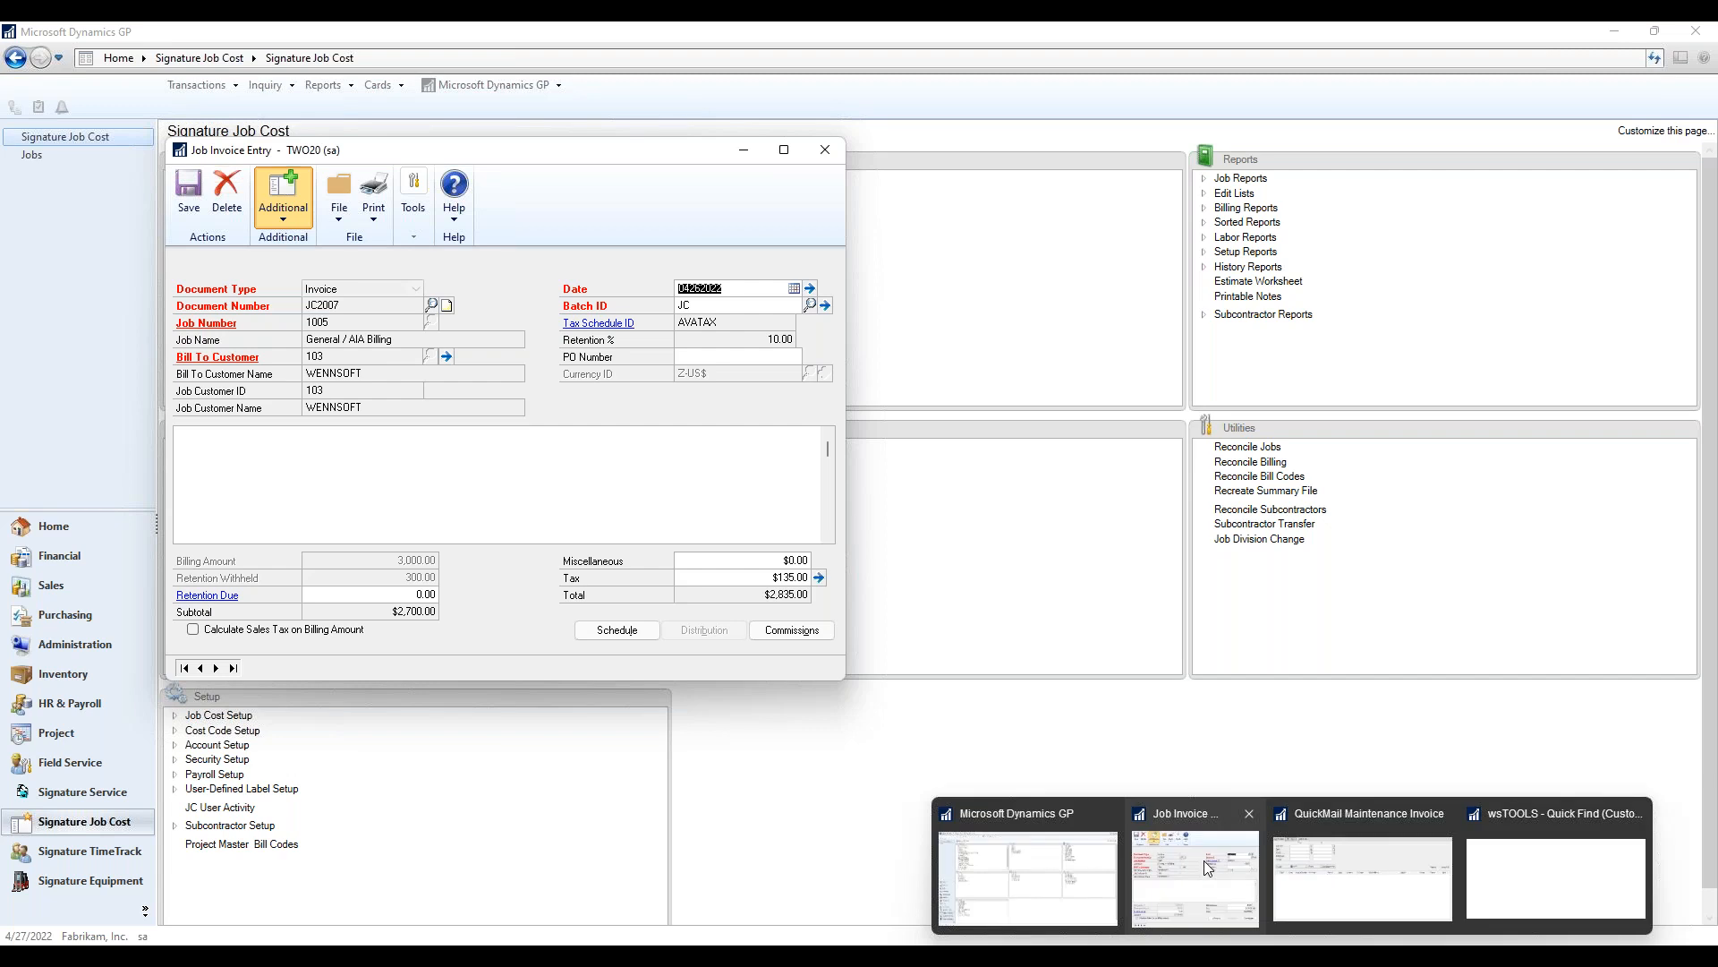
{"action": "left_click", "coordinate": [1205, 861]}
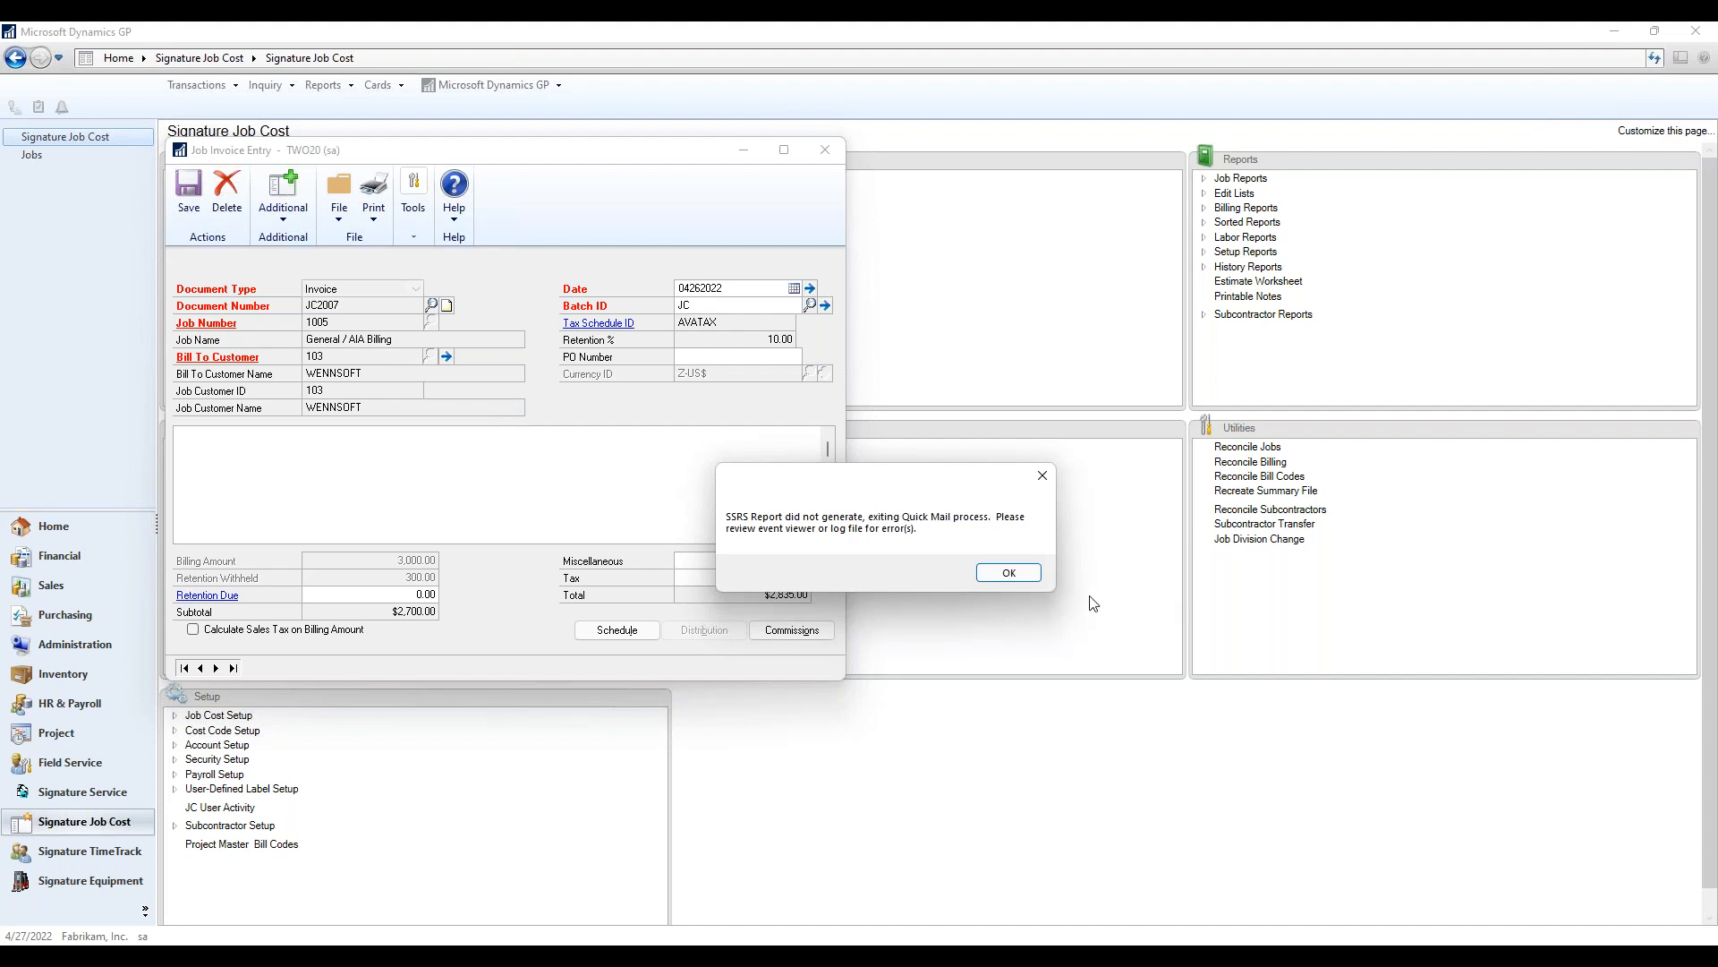
{"action": "left_click", "coordinate": [1009, 573]}
{"action": "left_click", "coordinate": [826, 150]}
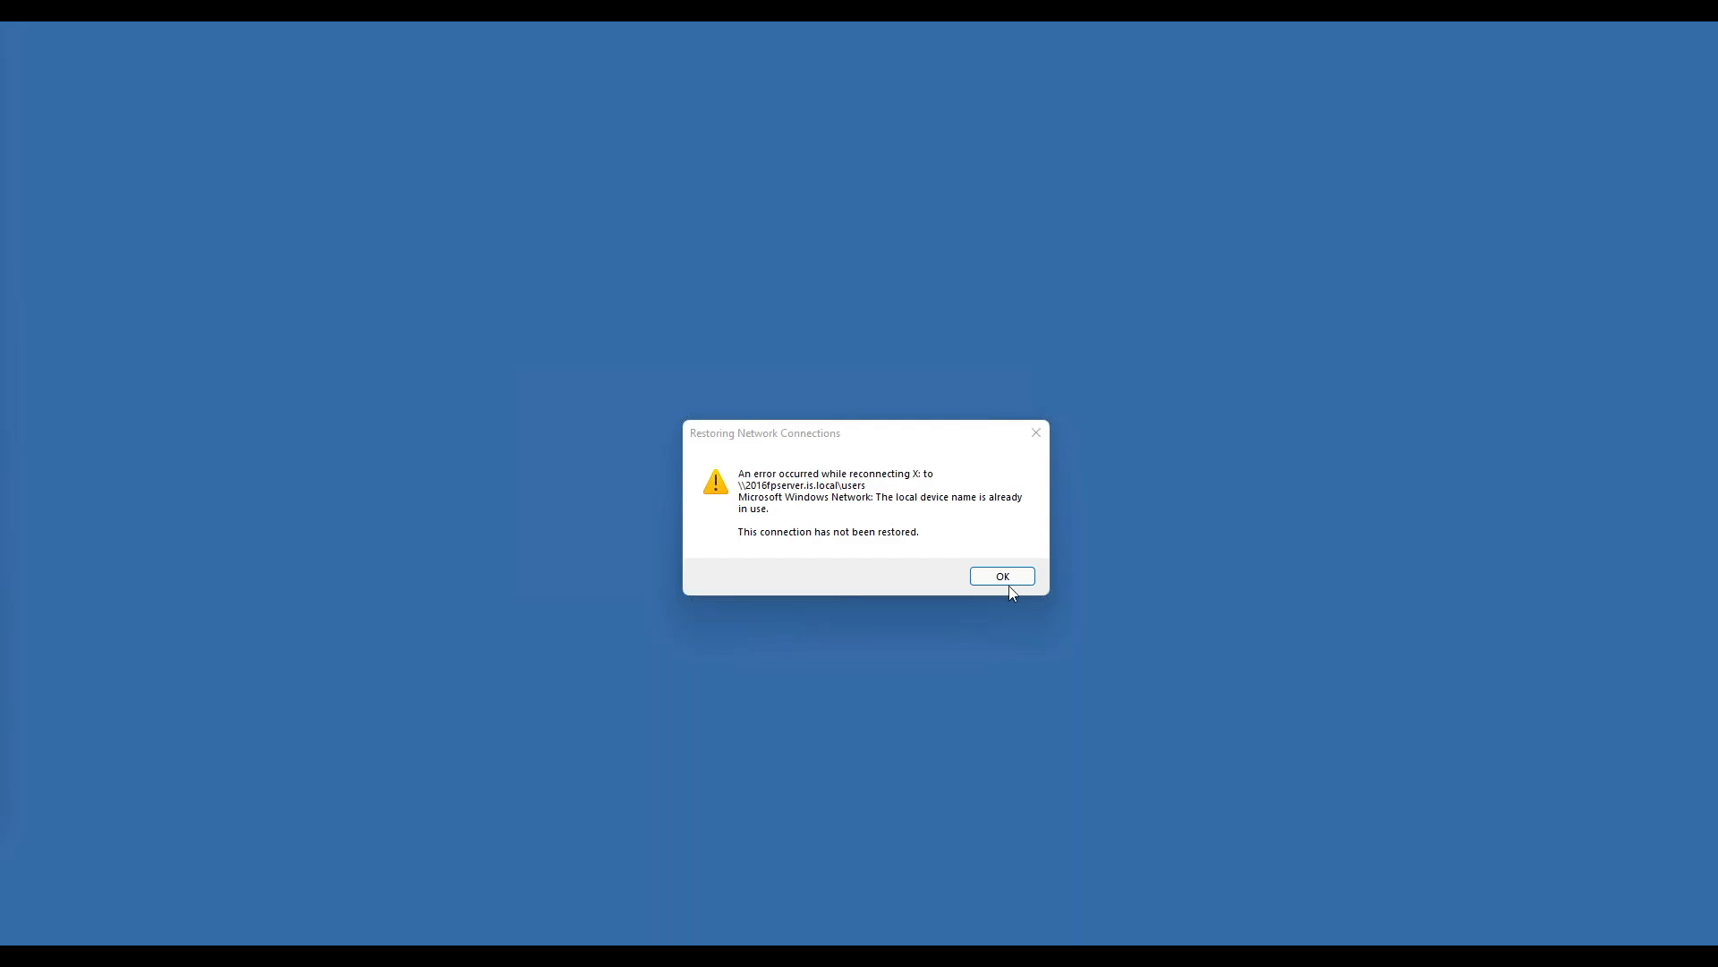
Step: Dismiss the network connection message, switch to the Auto Charge window of company TWO, and load the ZONE 3 rule
{"action": "left_click", "coordinate": [1010, 585]}
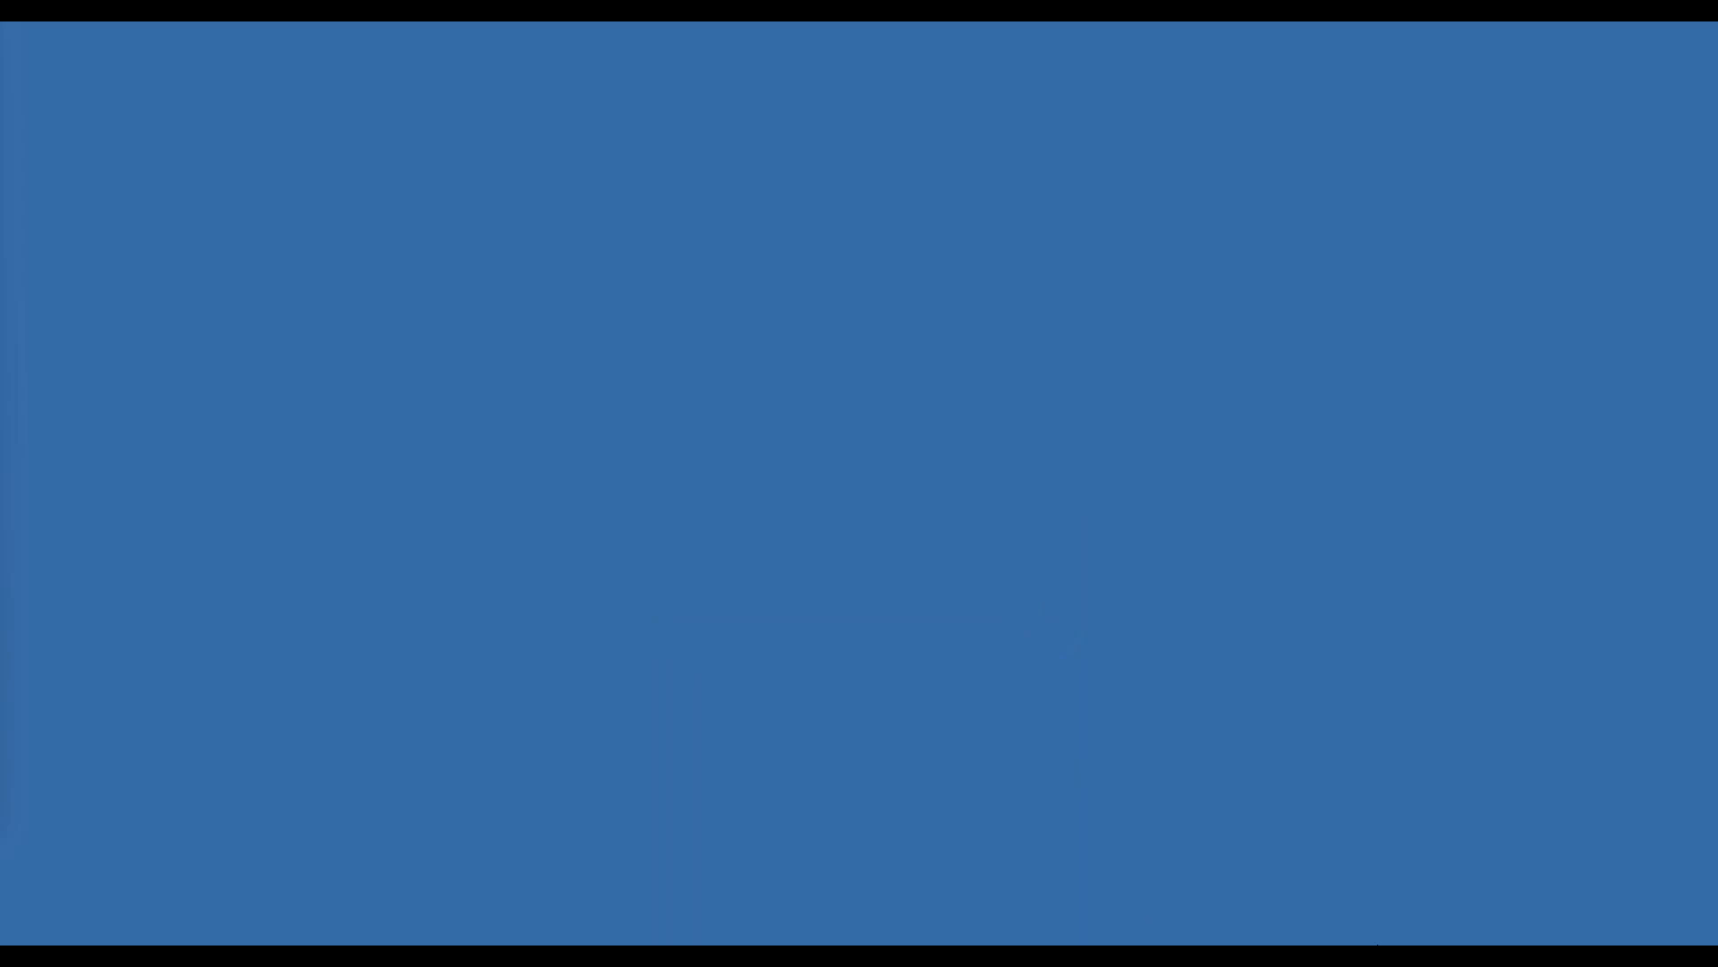
{"action": "mouse_move", "coordinate": [1366, 895]}
{"action": "left_click", "coordinate": [1249, 868]}
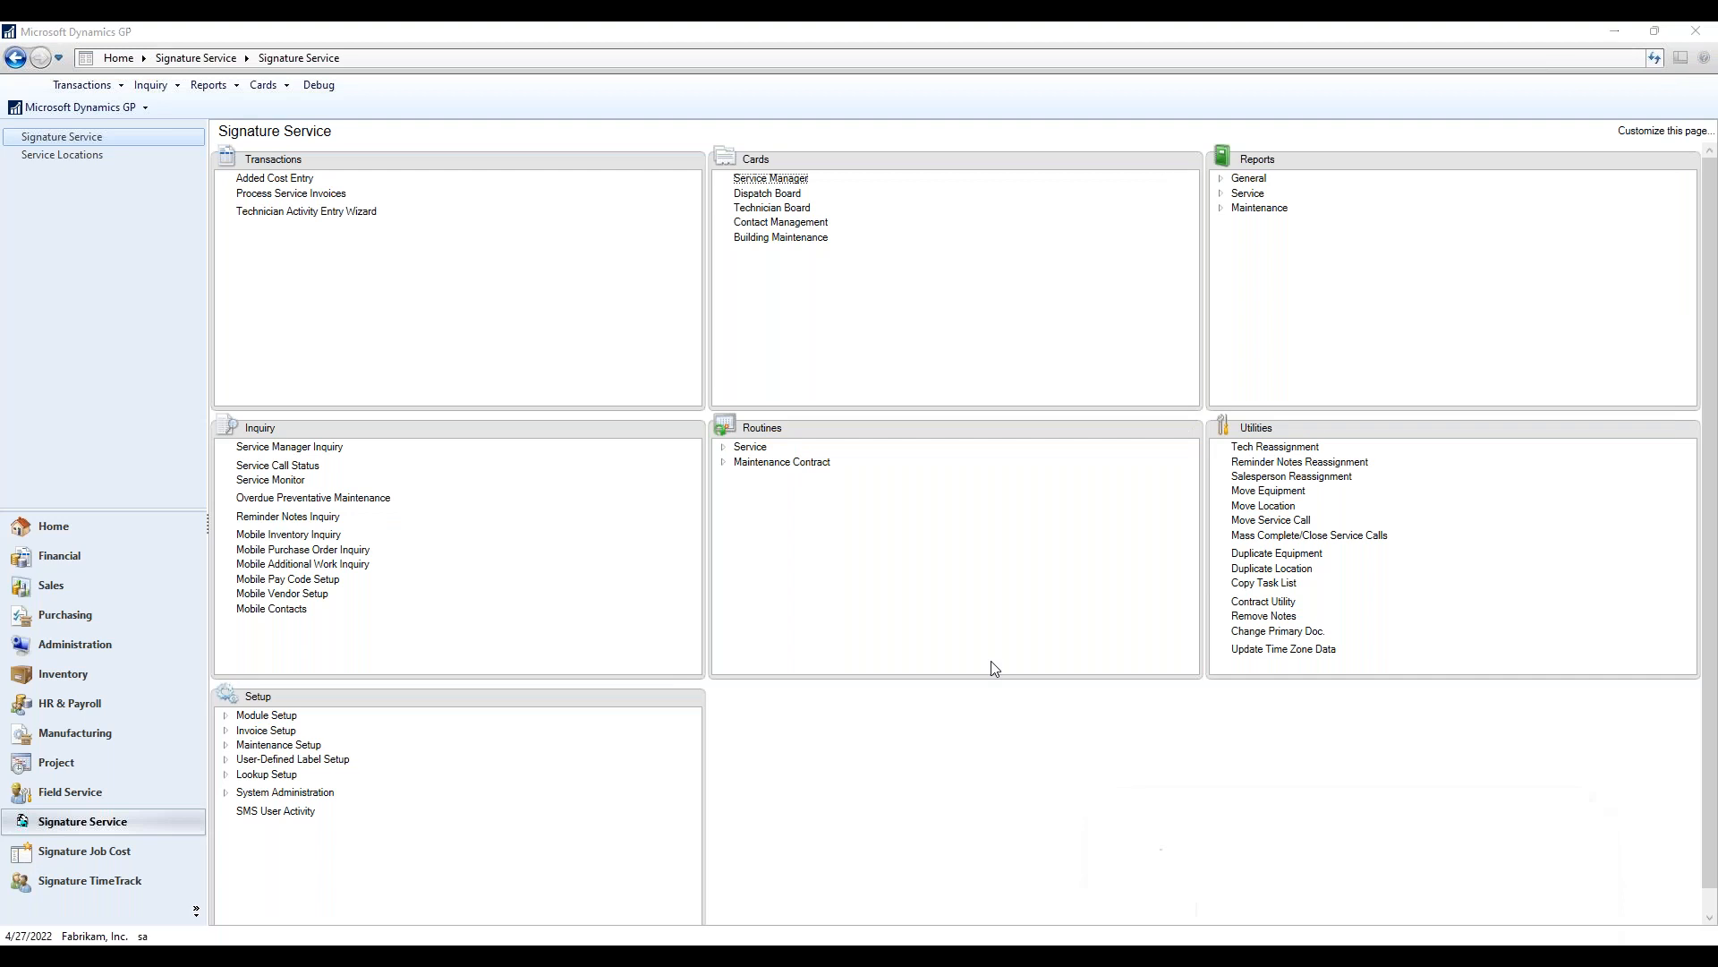
{"action": "left_click", "coordinate": [861, 331]}
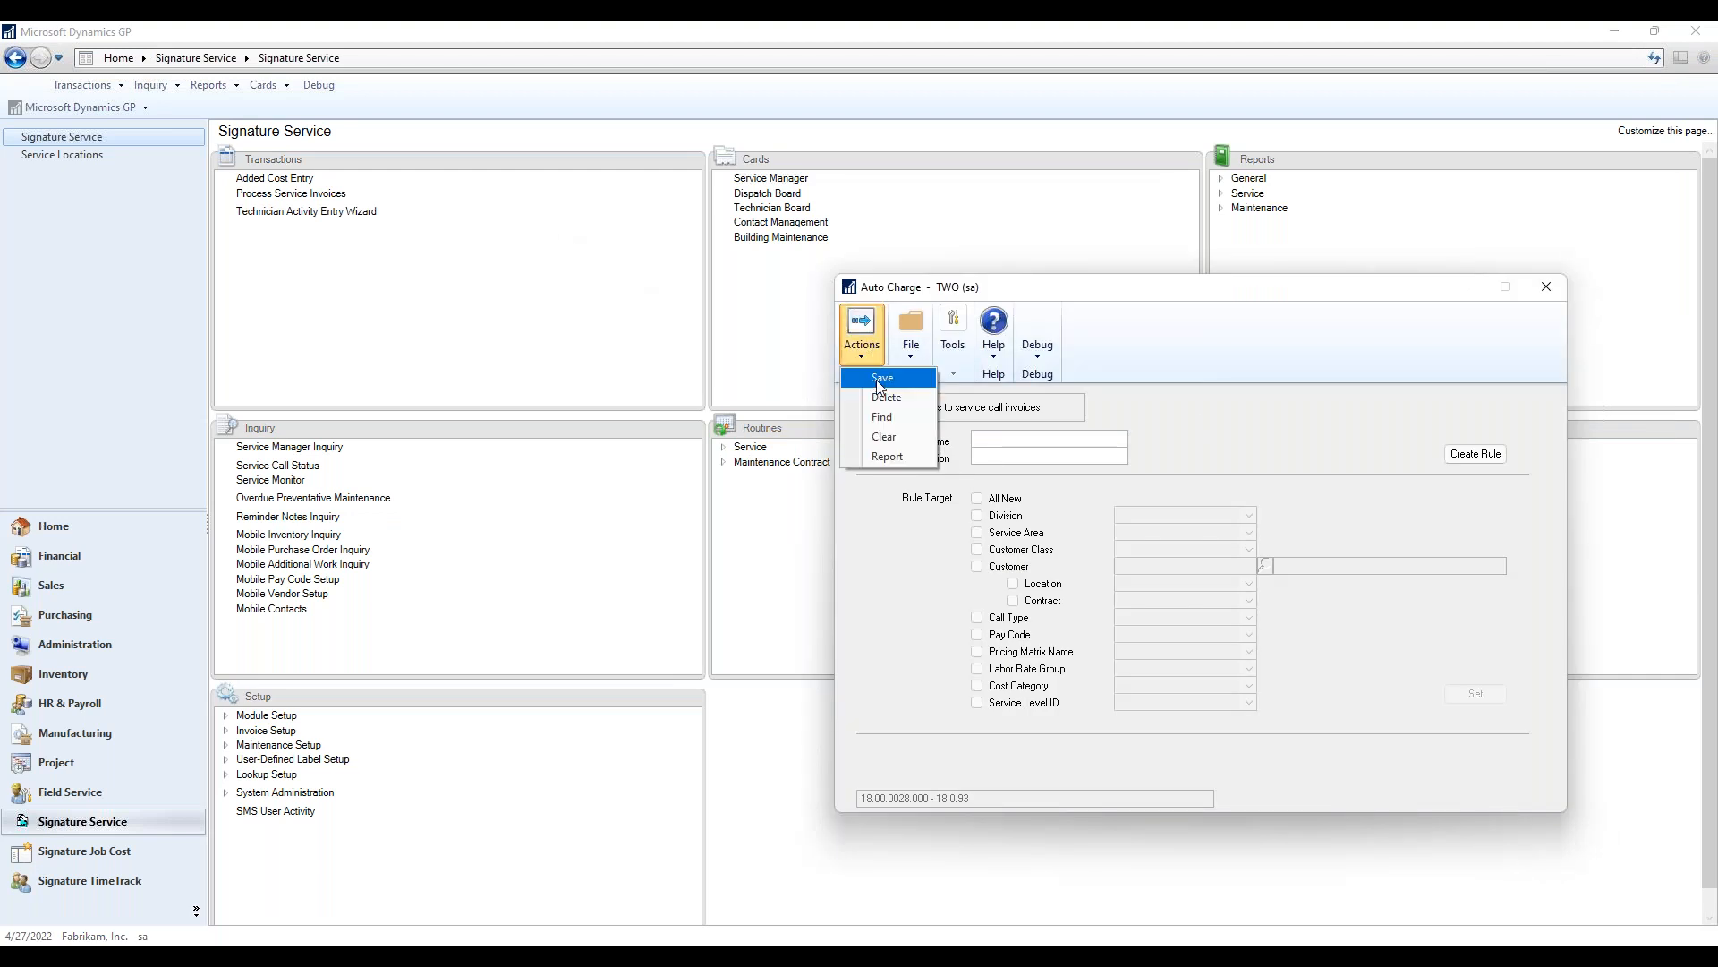
{"action": "left_click", "coordinate": [884, 417]}
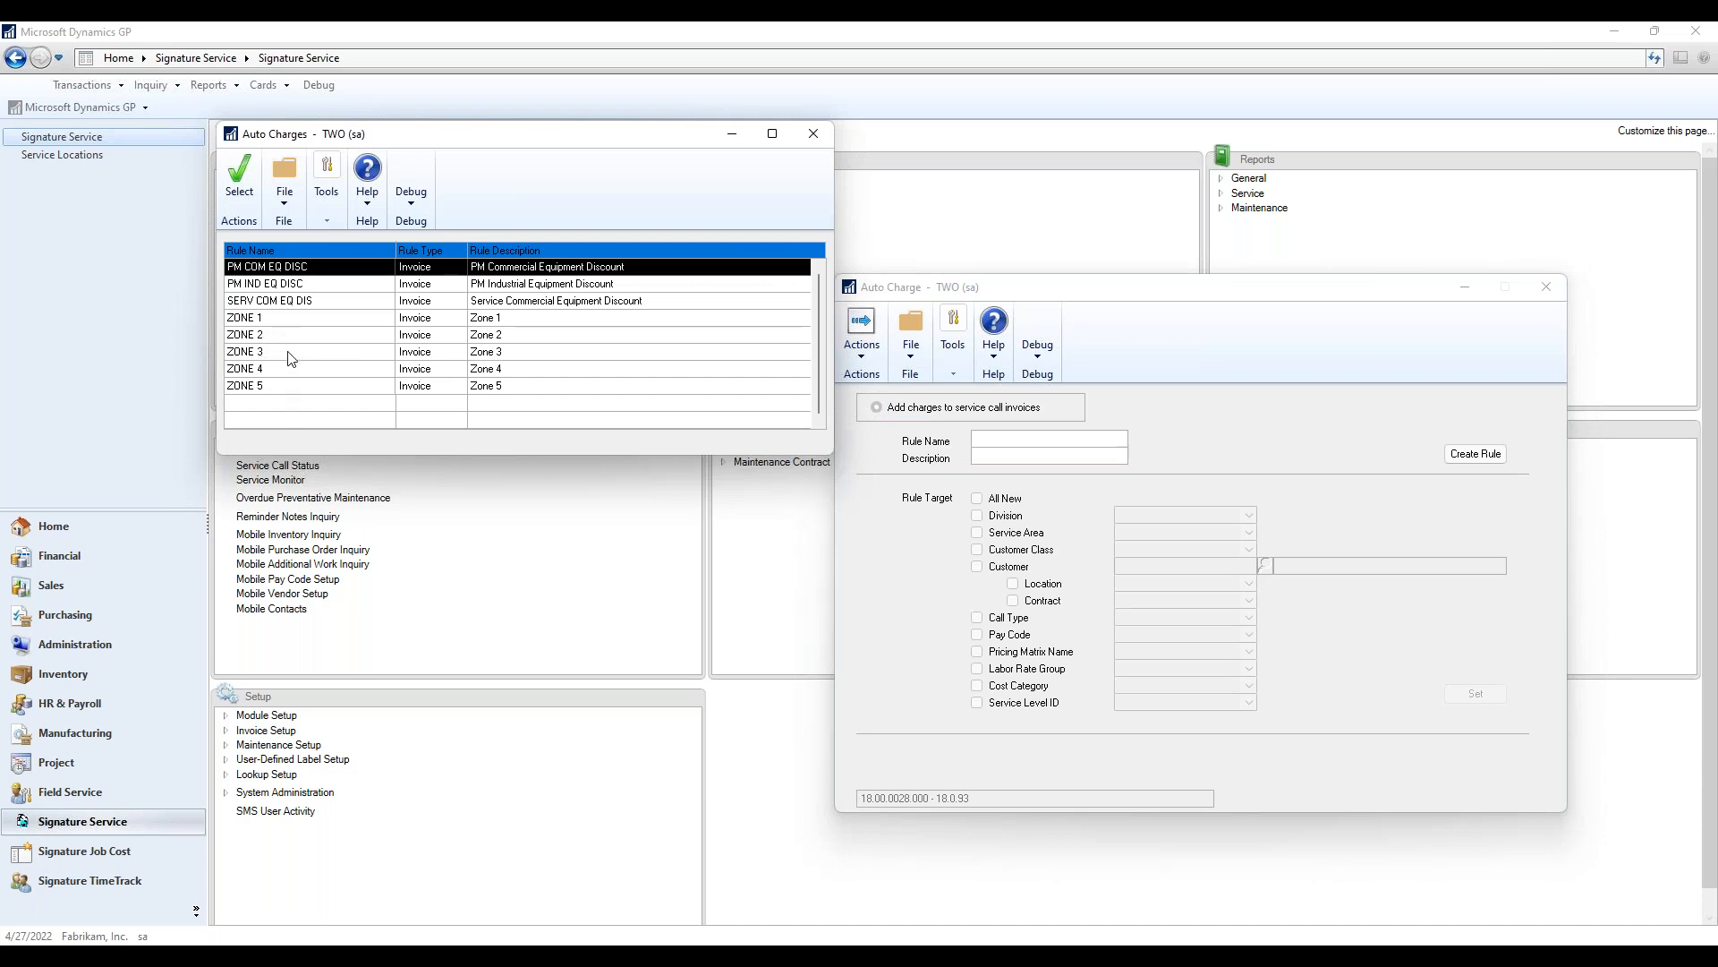
{"action": "double_click", "coordinate": [289, 352]}
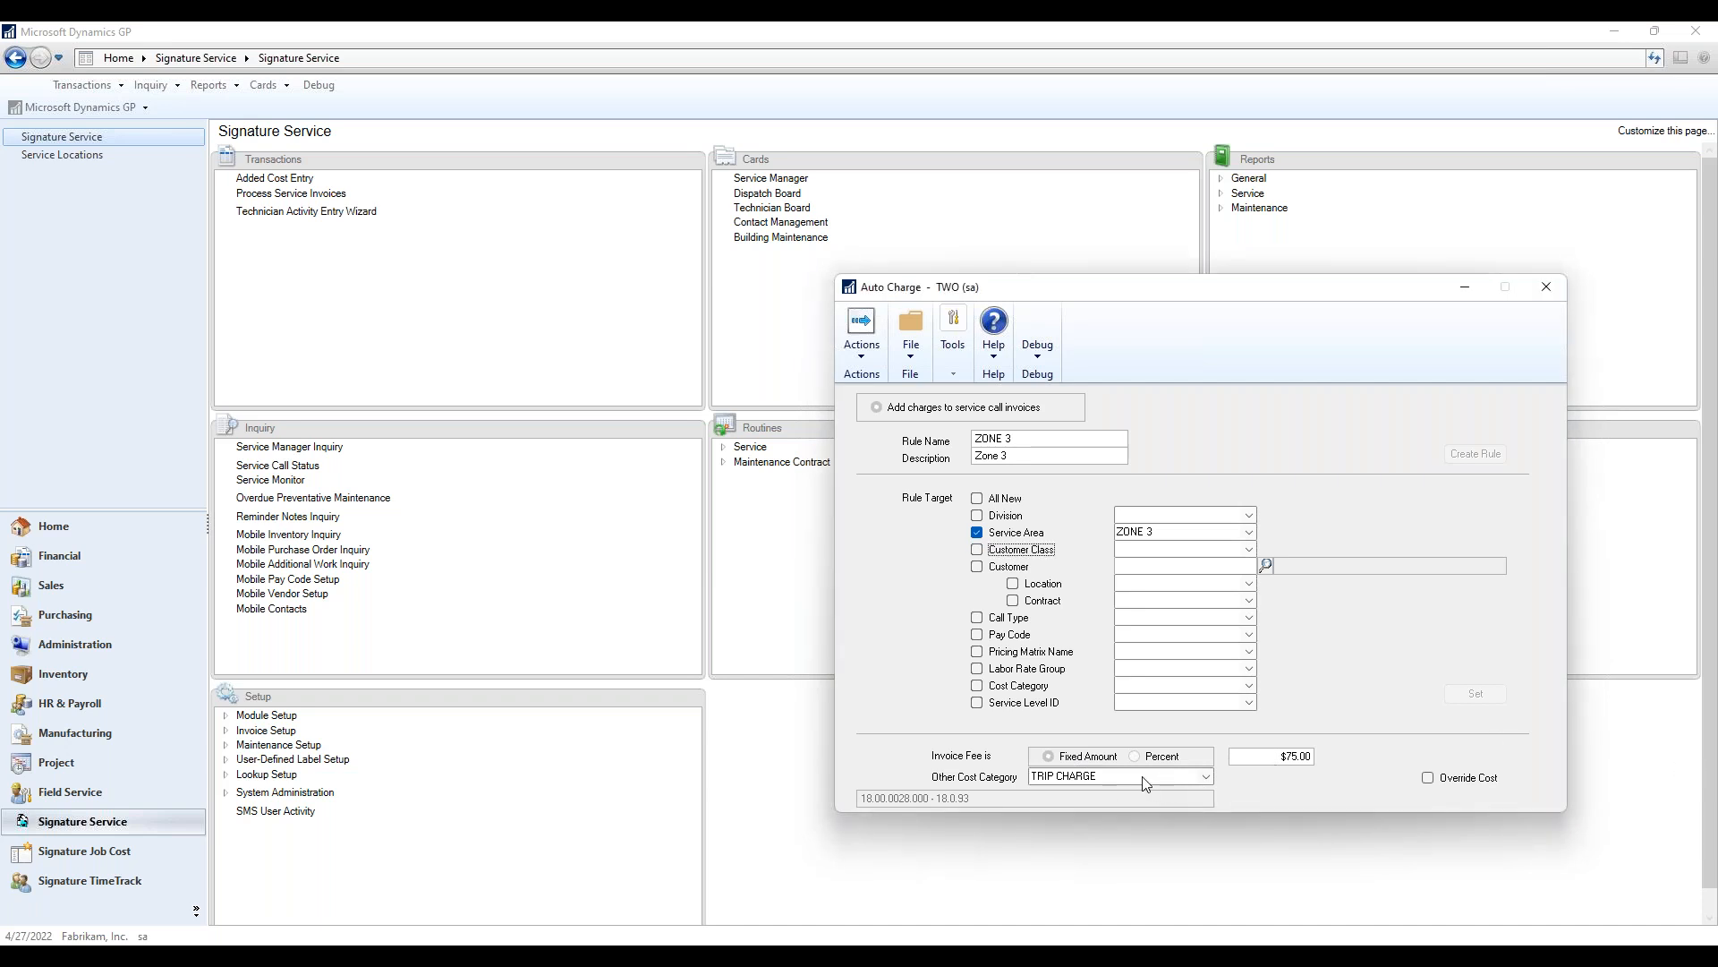
Step: Examine the Other Cost Category choices of the ZONE 3 rule, keeping TRIP CHARGE, and move the Auto Charge window aside
{"action": "left_click", "coordinate": [1196, 780]}
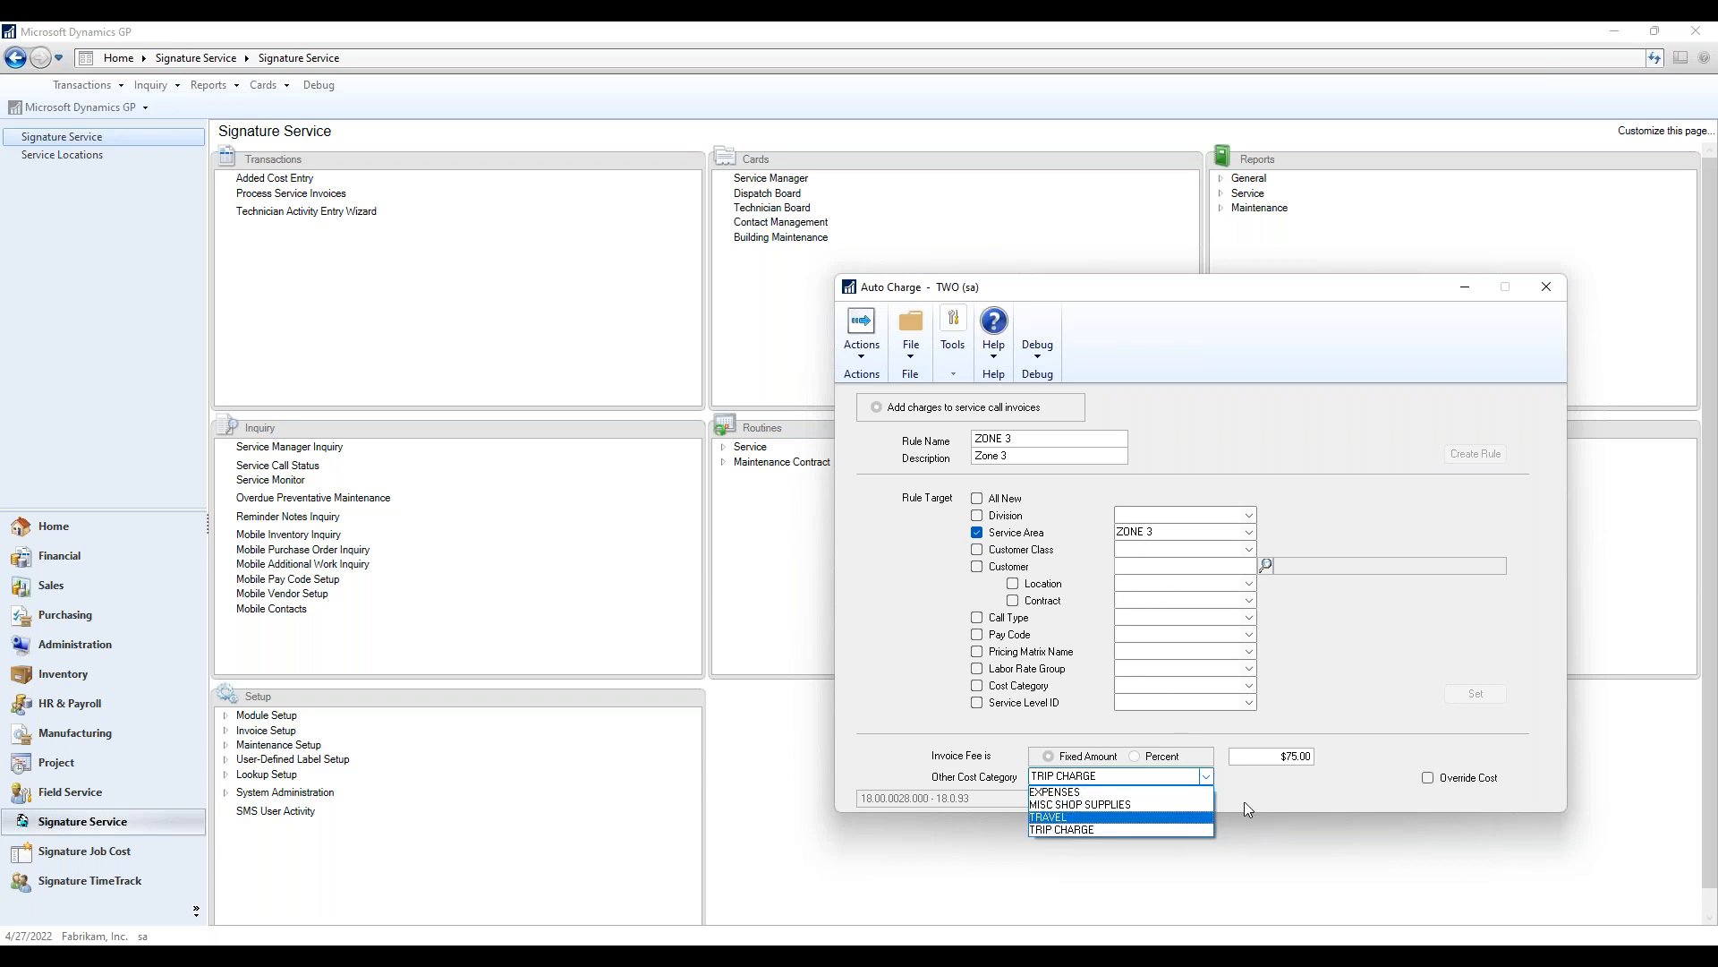
{"action": "left_click", "coordinate": [1139, 827]}
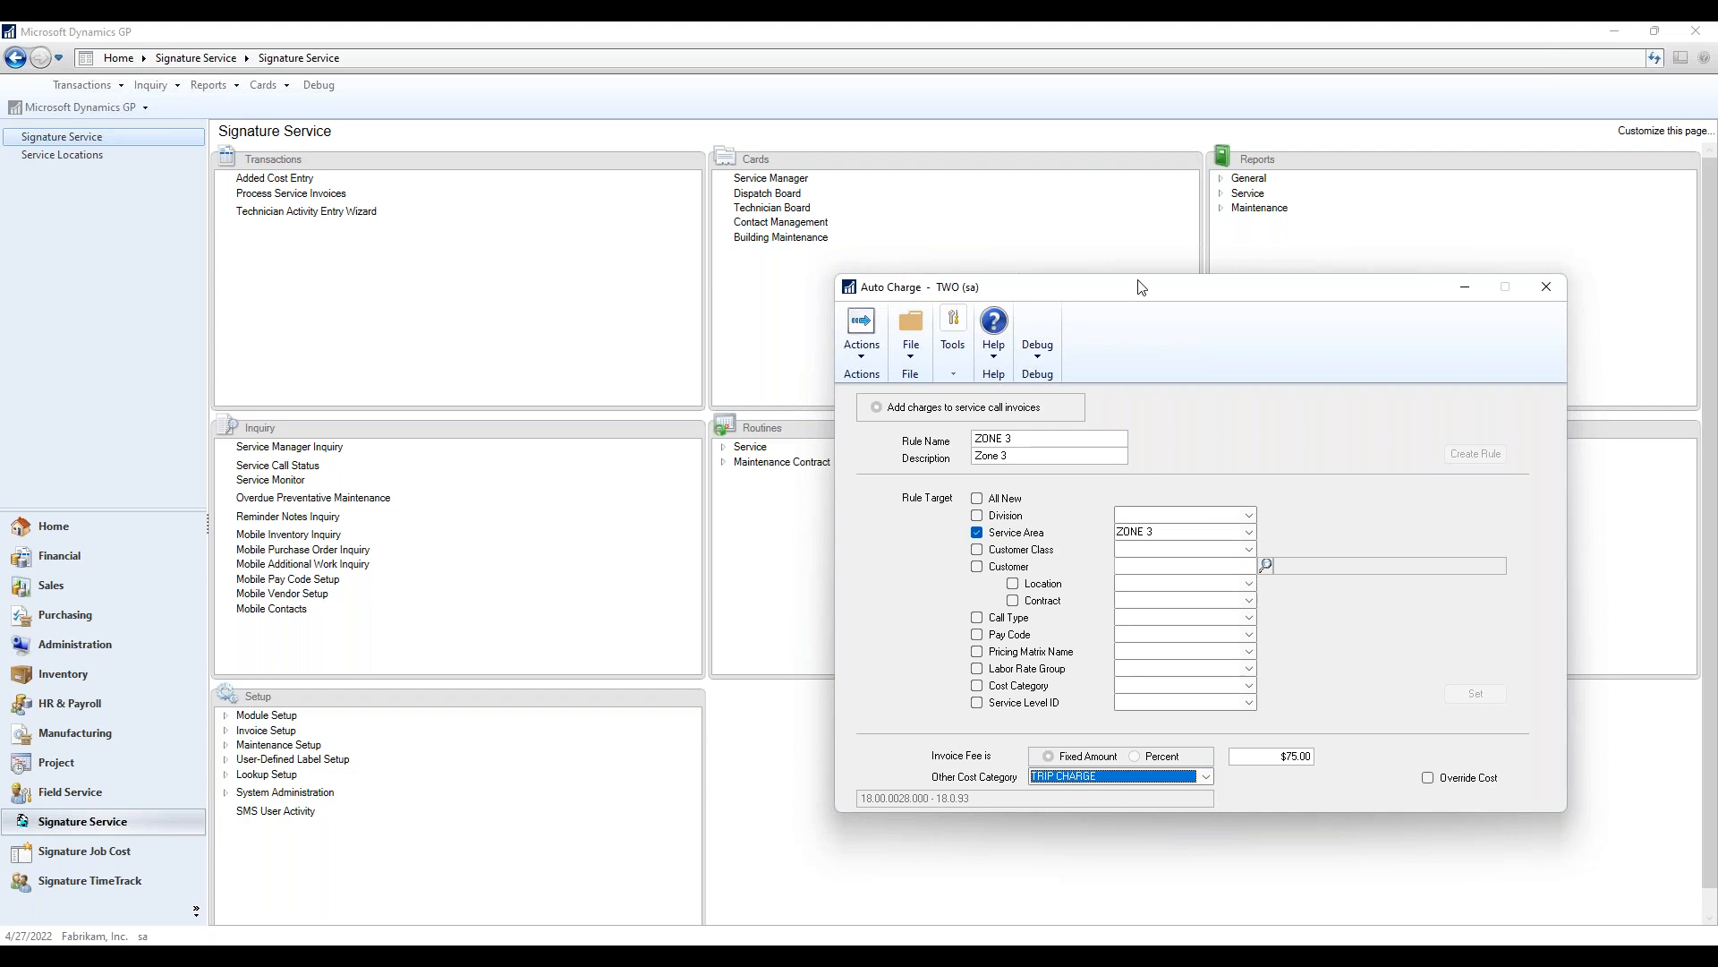
{"action": "left_click_drag", "start_coordinate": [1148, 295], "coordinate": [665, 278]}
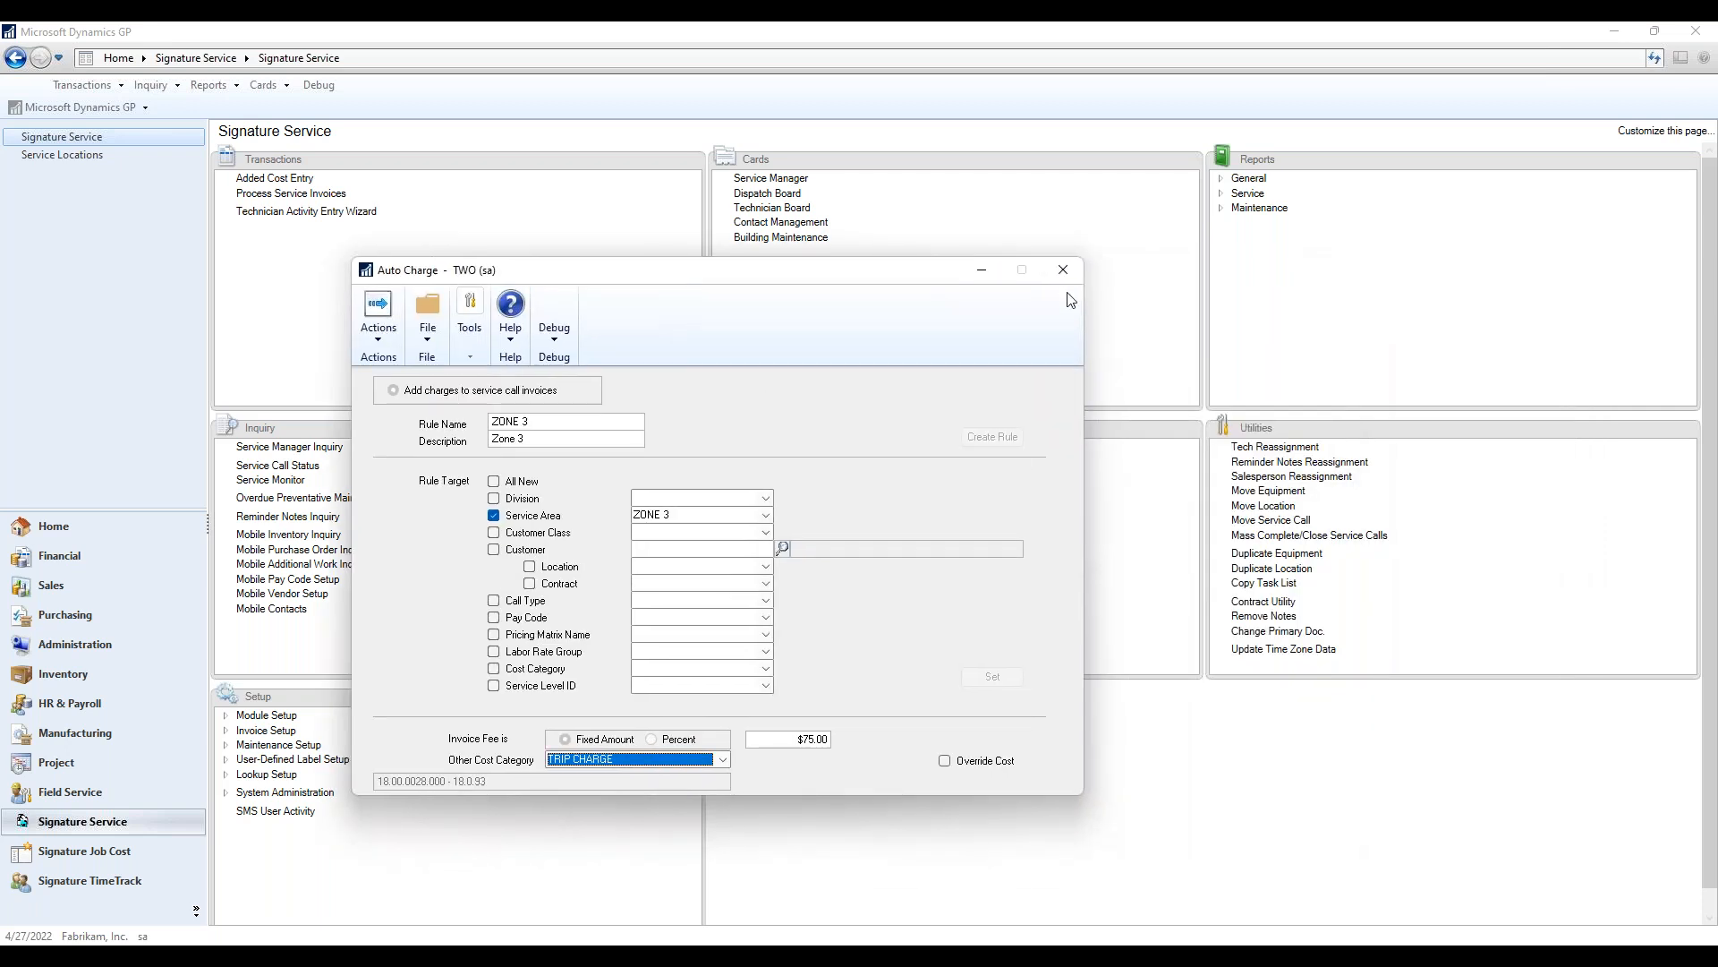
{"action": "mouse_move", "coordinate": [1311, 954]}
{"action": "mouse_move", "coordinate": [1490, 942]}
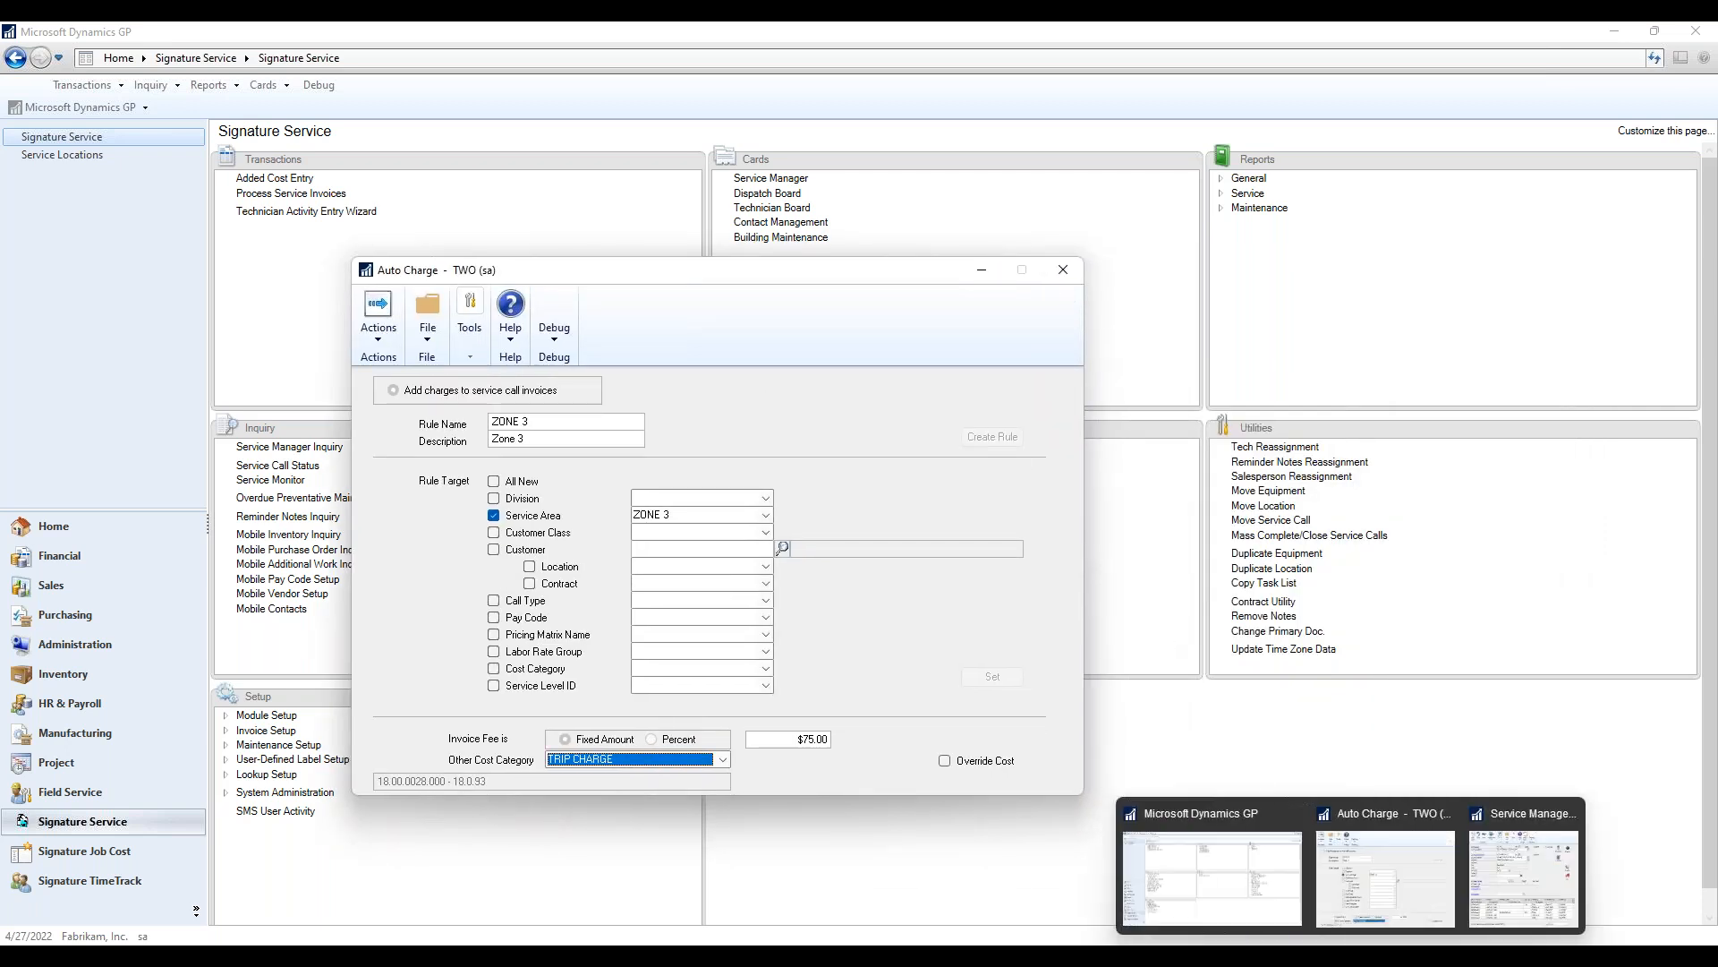
{"action": "left_click", "coordinate": [1517, 864]}
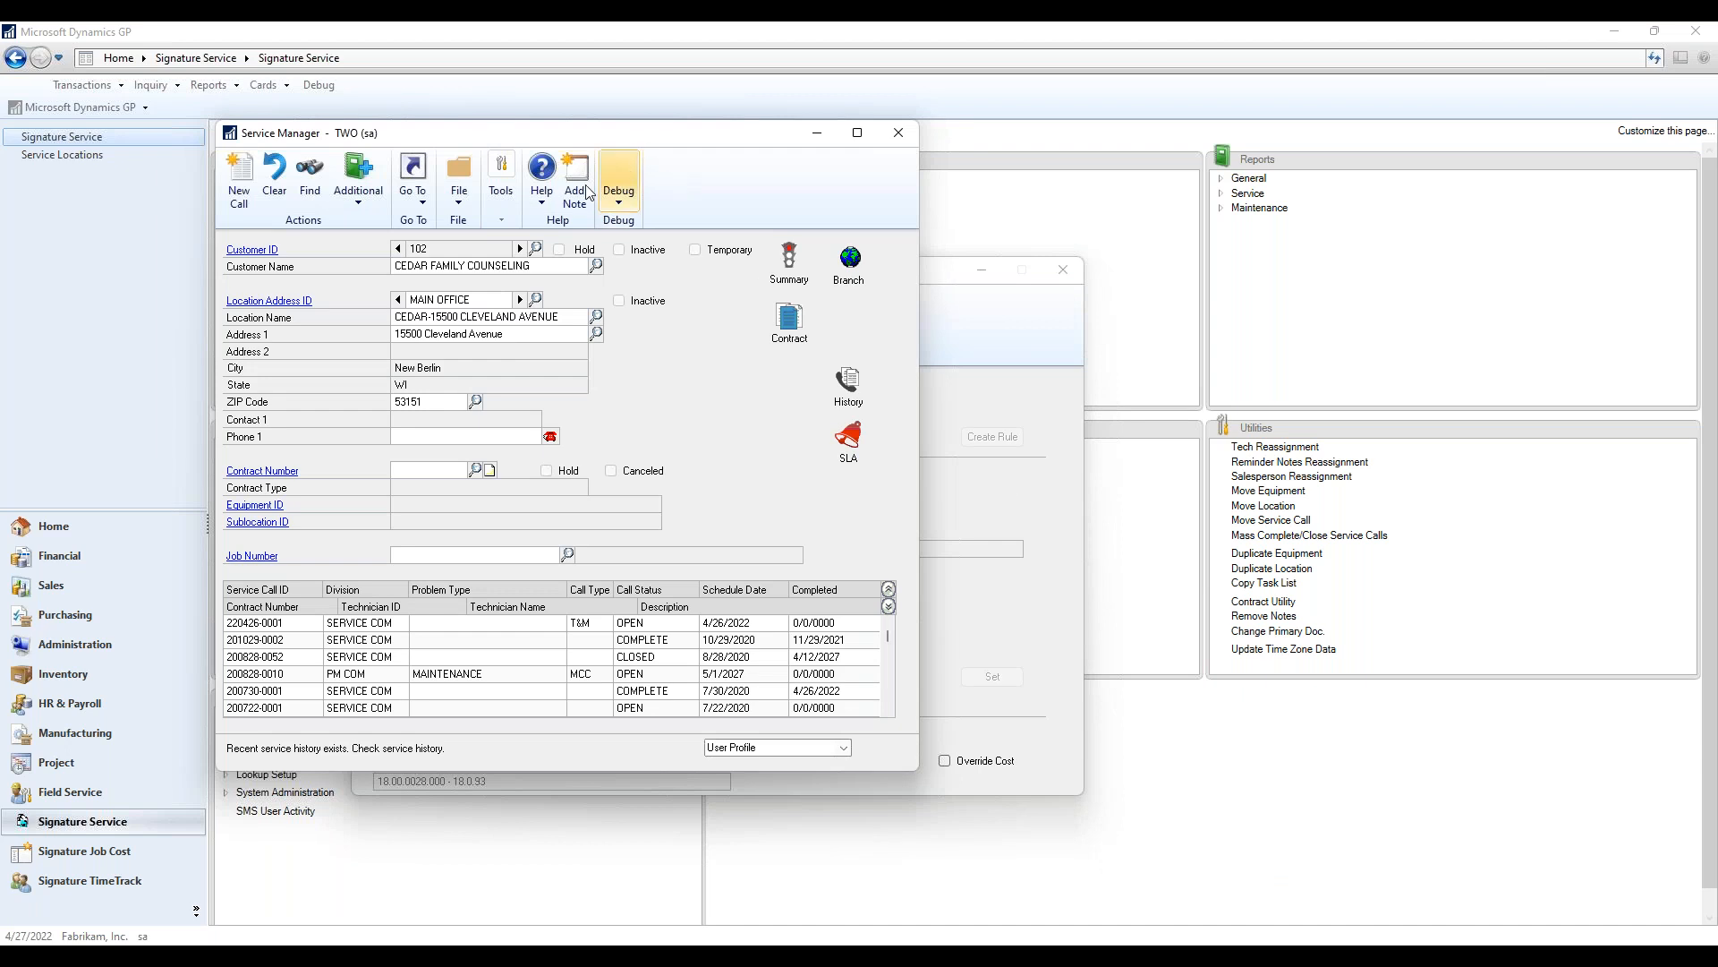
{"action": "double_click", "coordinate": [474, 633]}
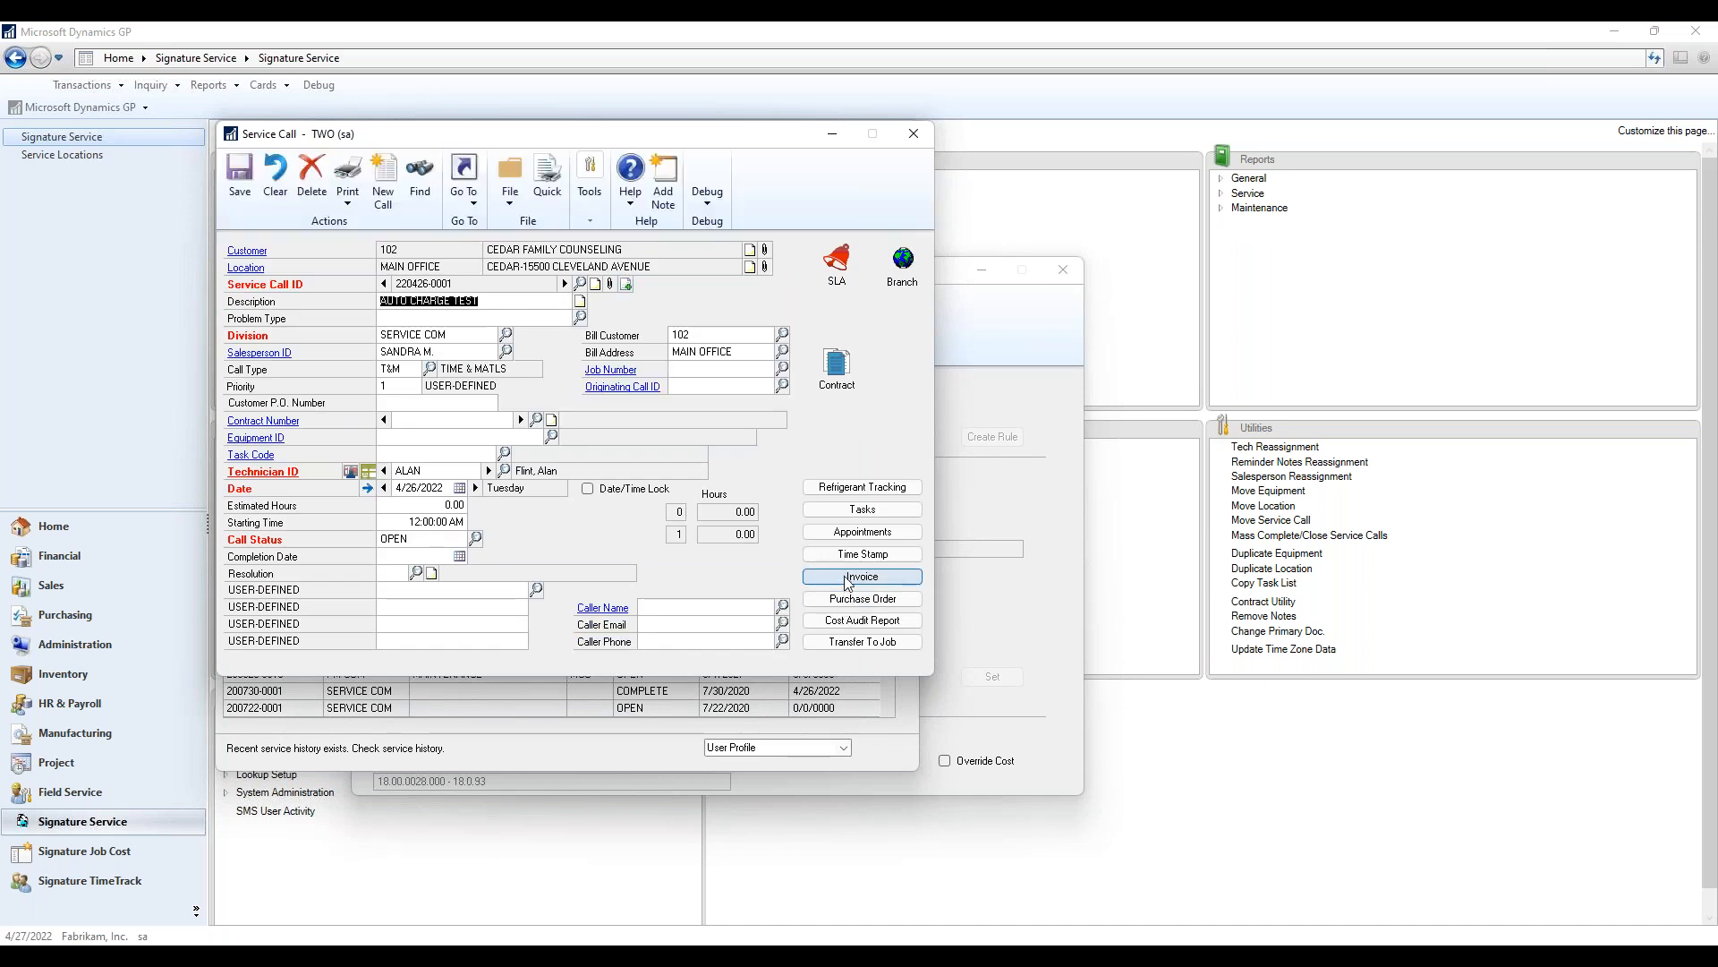
{"action": "left_click", "coordinate": [855, 578]}
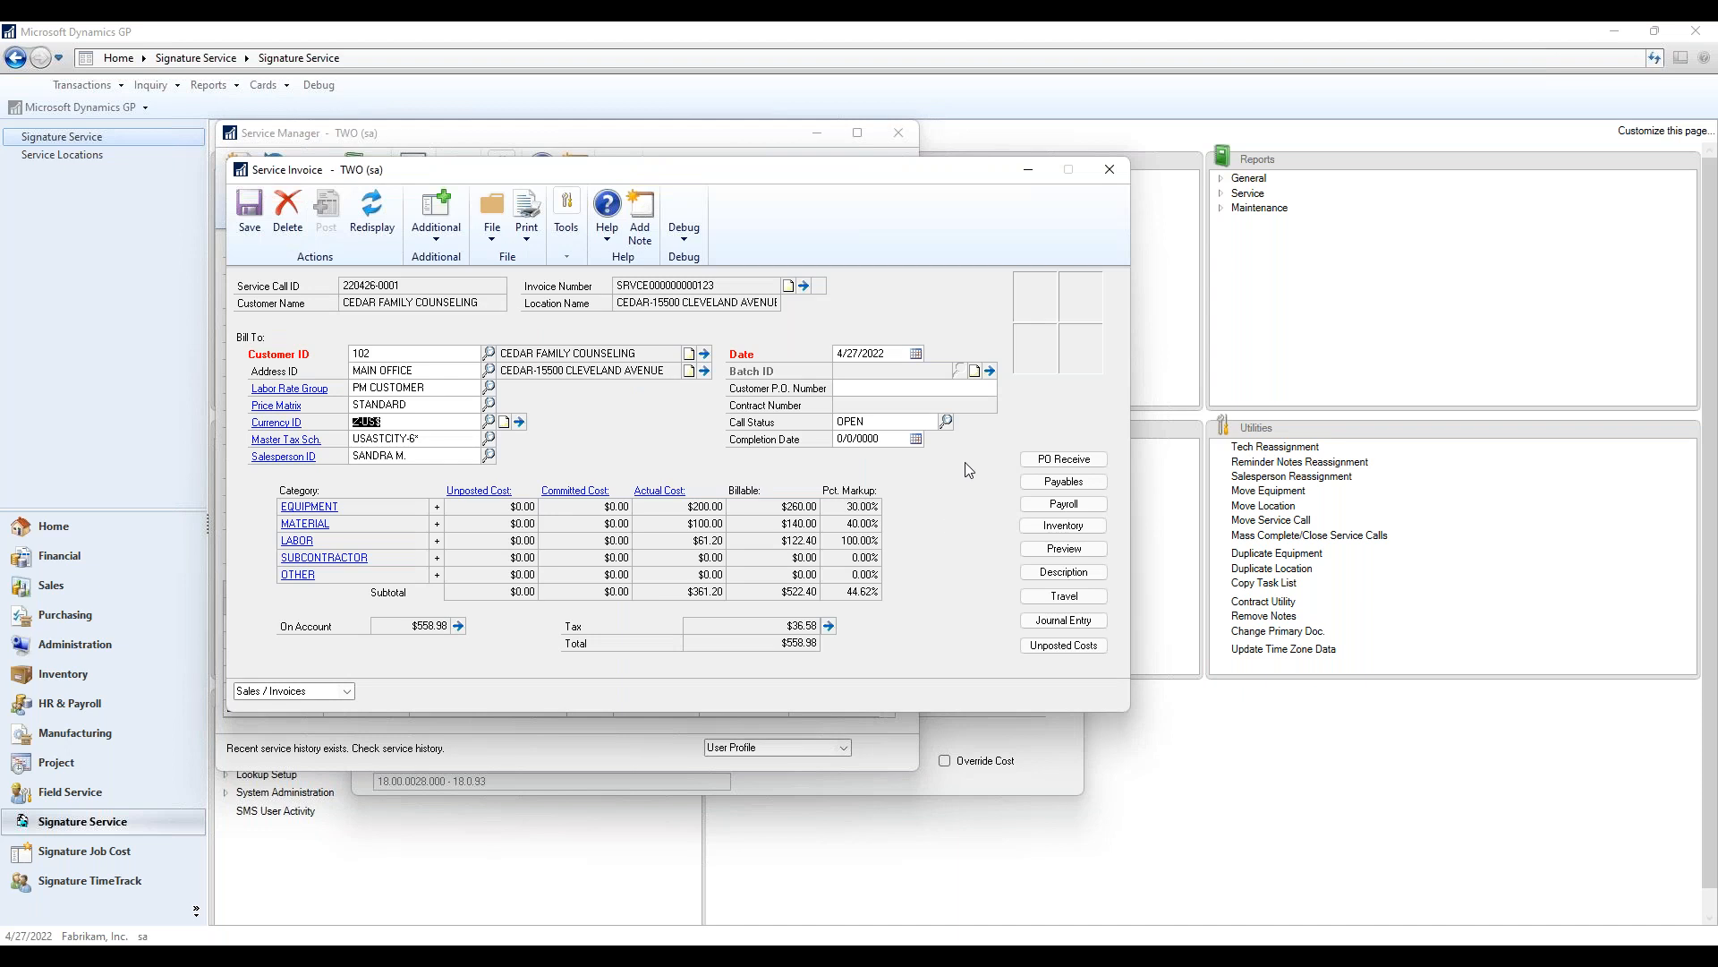
Step: Set the service invoice's call status to COMPLETE and mark all open appointments complete
{"action": "left_click", "coordinate": [946, 421]}
{"action": "double_click", "coordinate": [542, 350]}
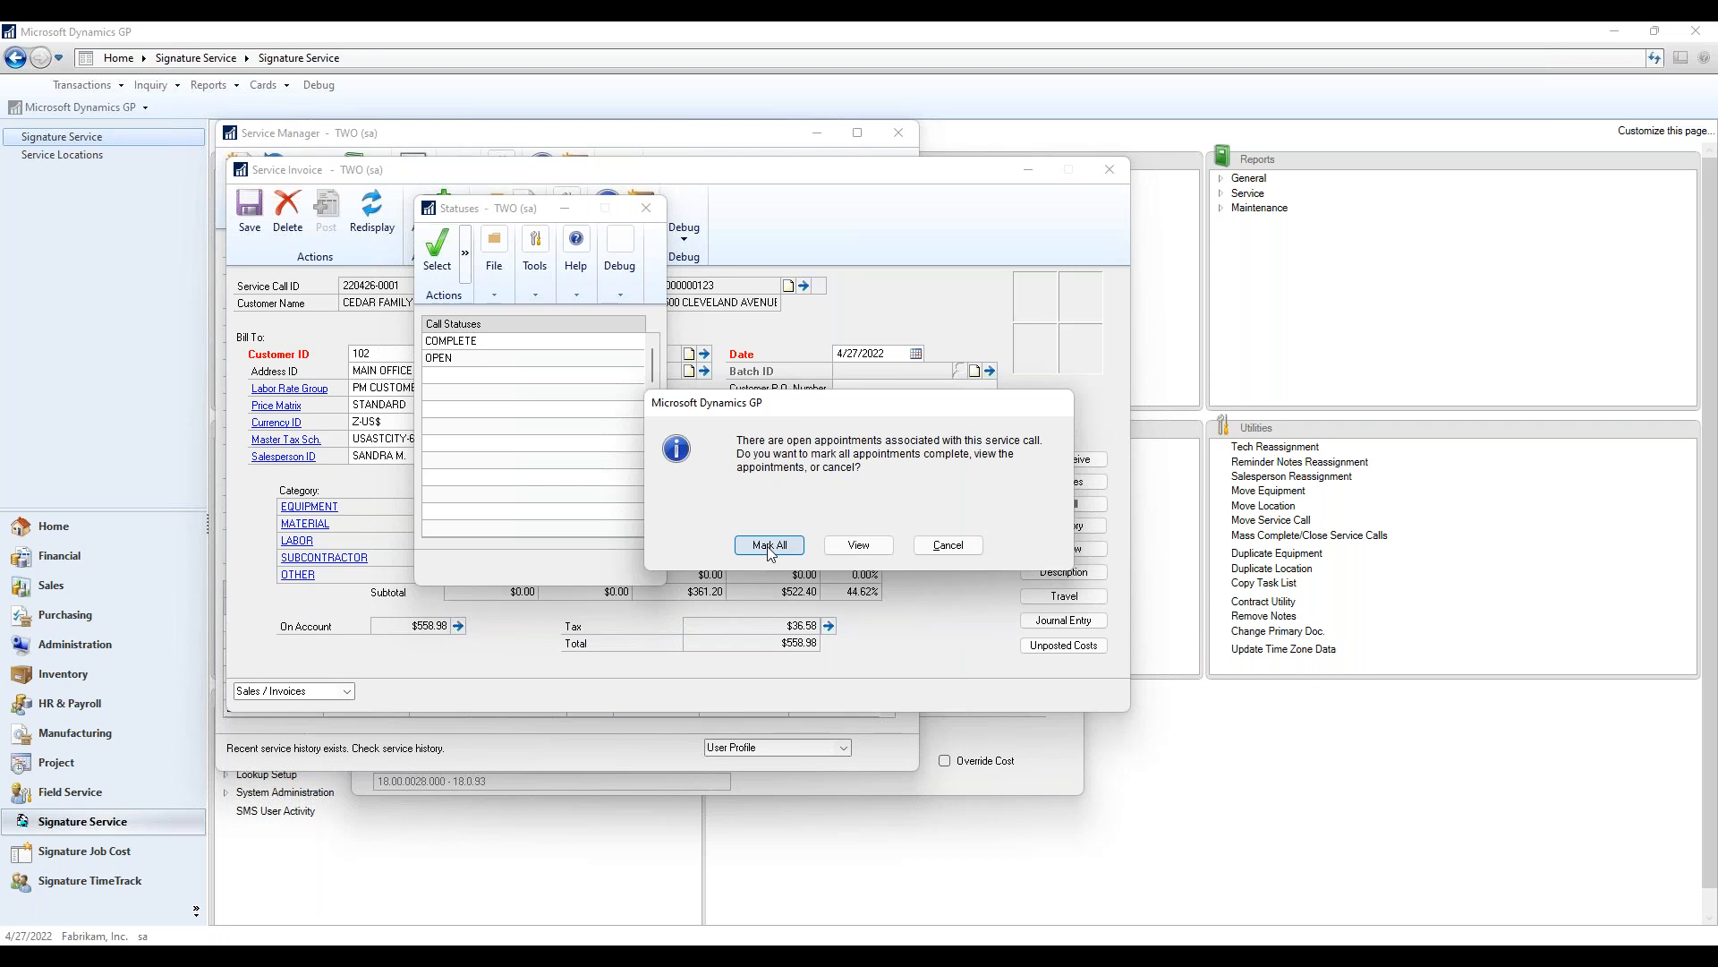
{"action": "left_click", "coordinate": [768, 546]}
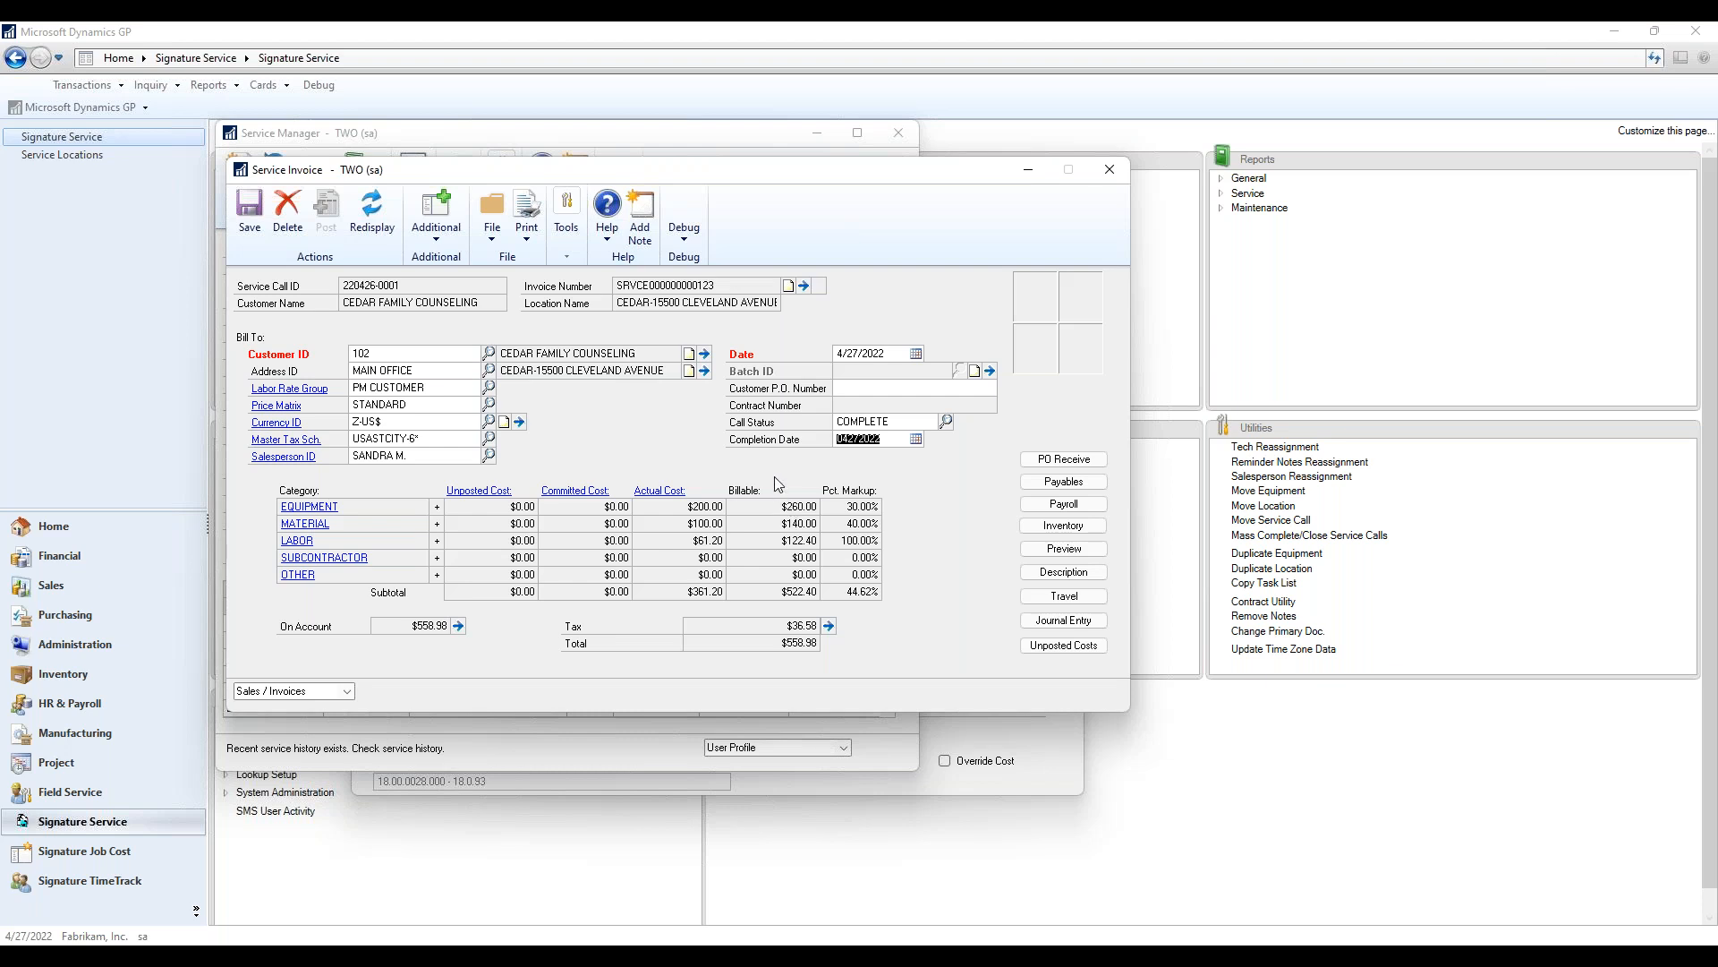
Step: Add the auto charges to the service invoice and review the expanded details of both OTHER cost lines
{"action": "left_click", "coordinate": [438, 231]}
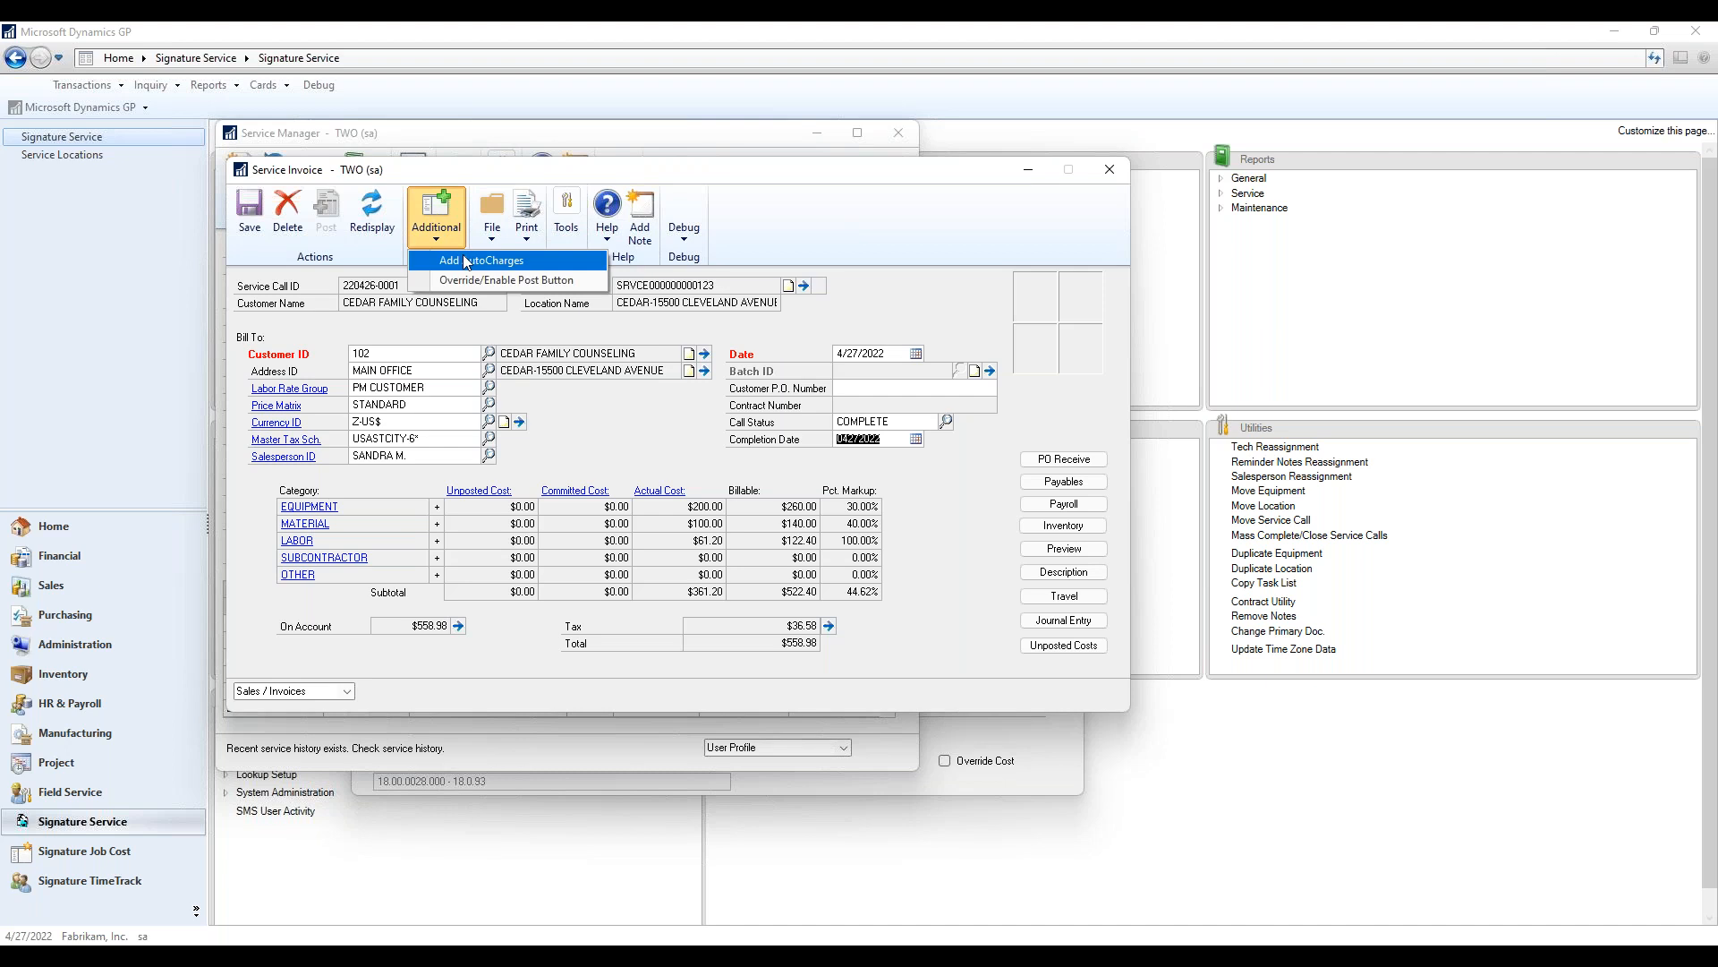
{"action": "left_click", "coordinate": [467, 261]}
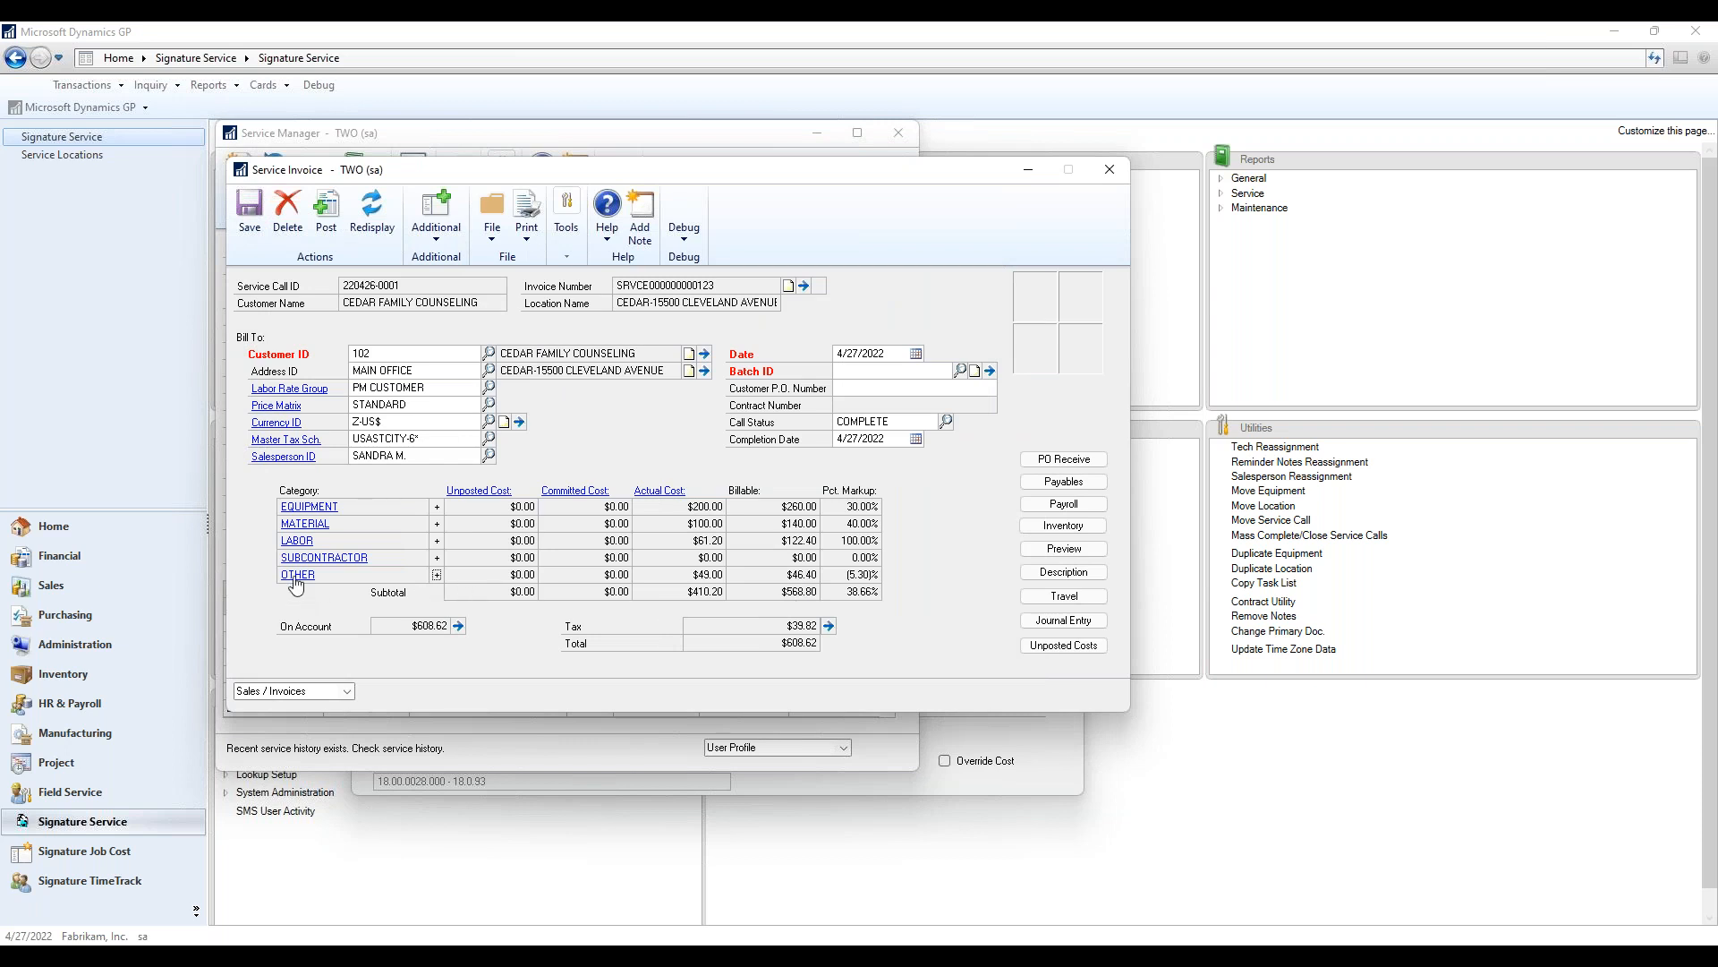
{"action": "left_click", "coordinate": [296, 578]}
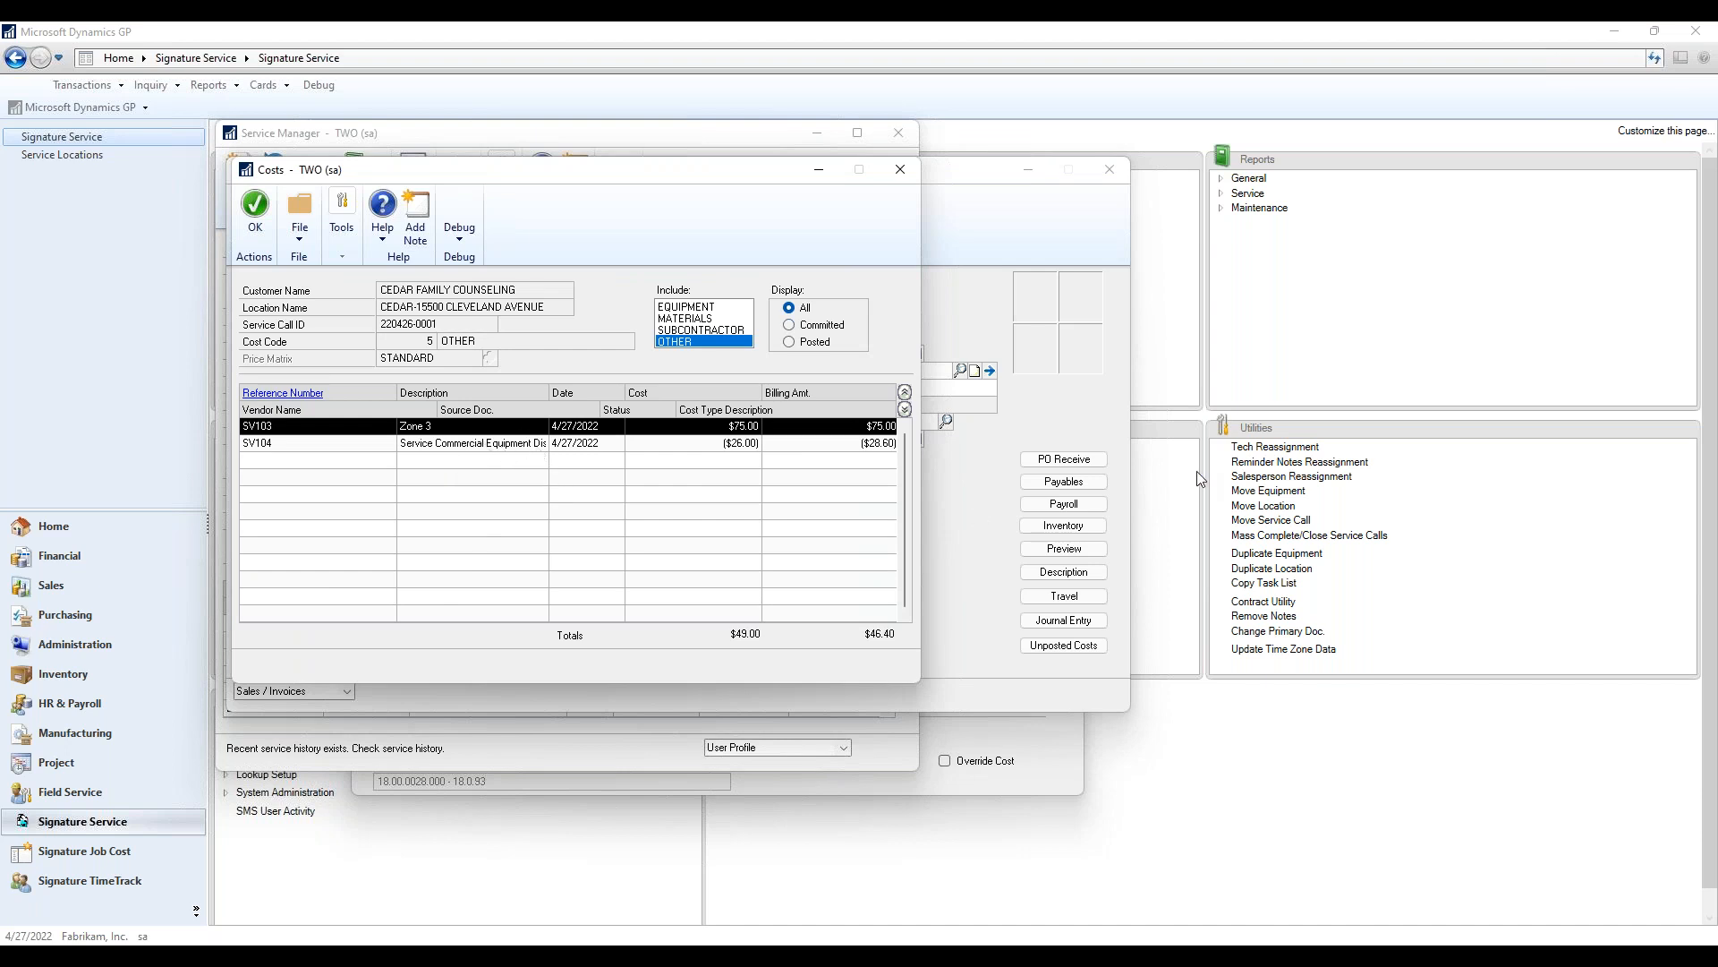
{"action": "left_click", "coordinate": [904, 409]}
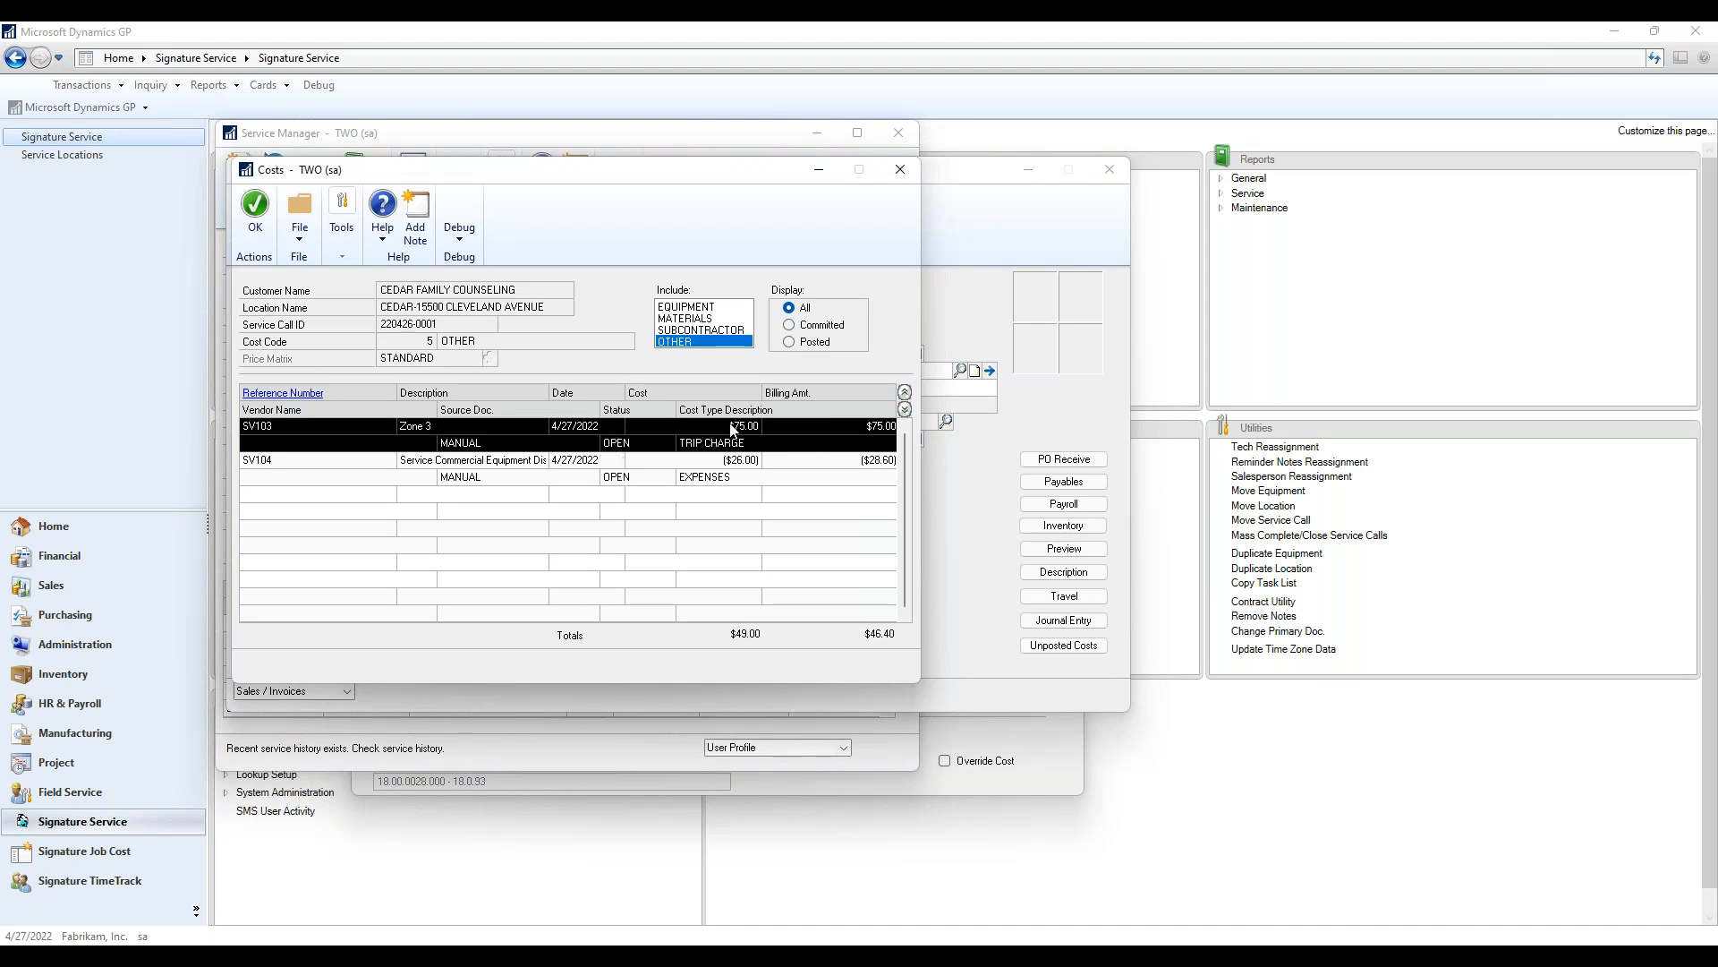
{"action": "left_click", "coordinate": [440, 468]}
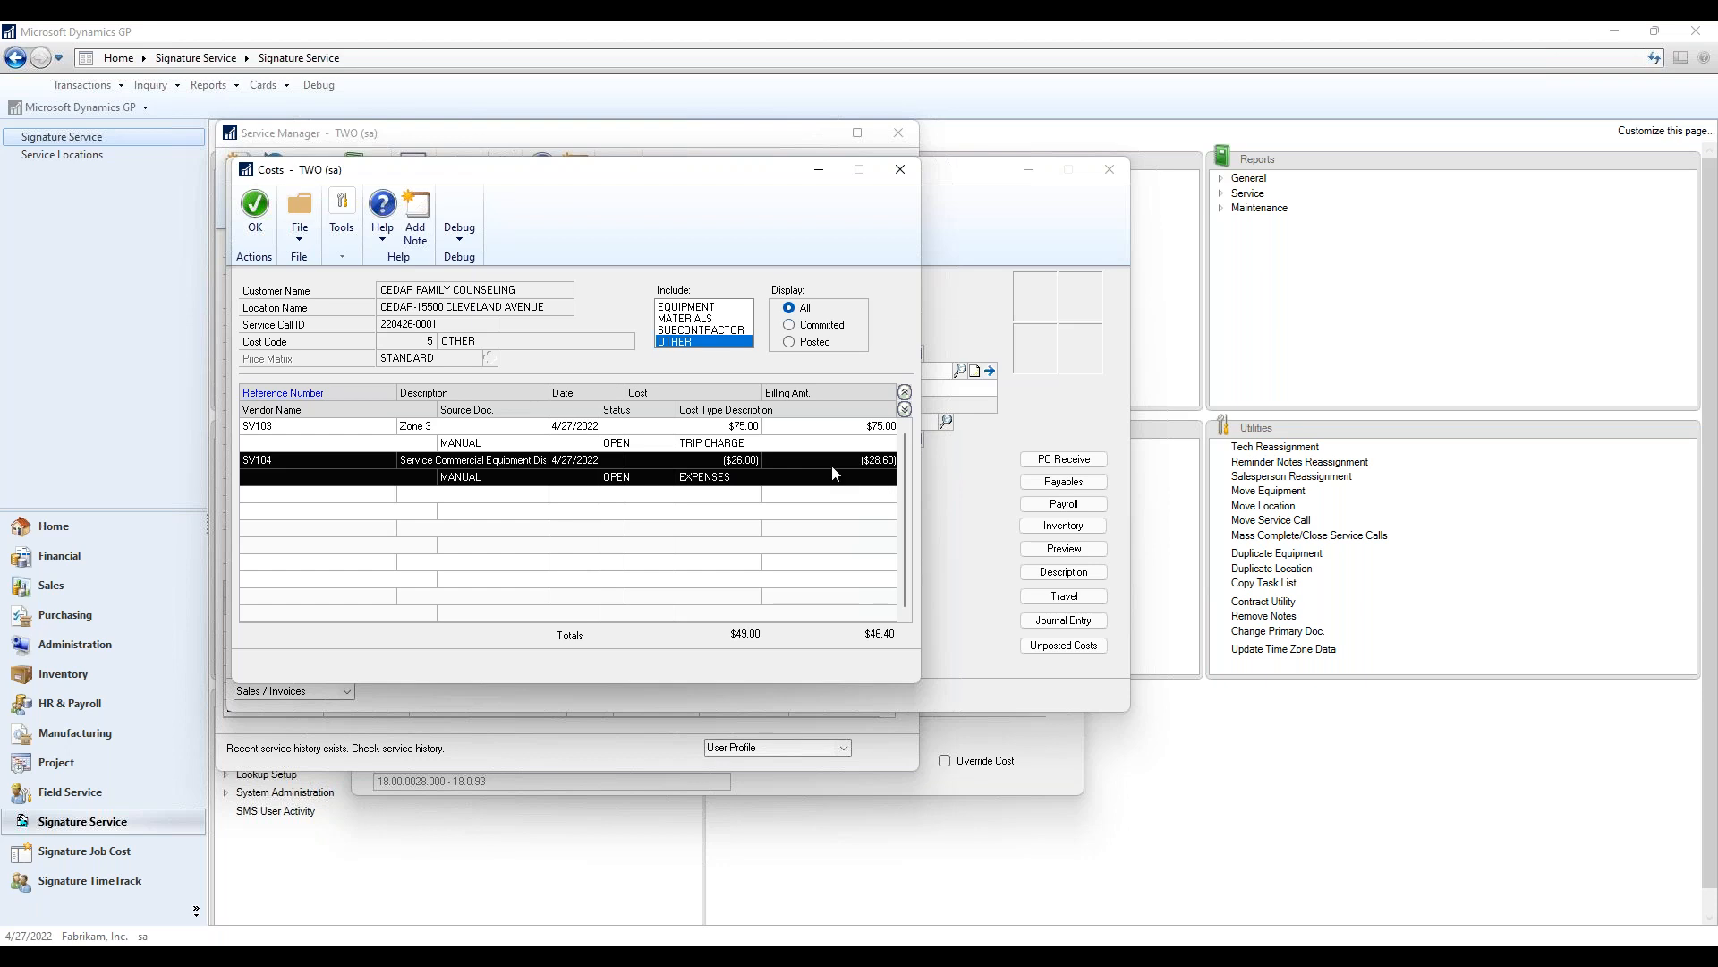
{"action": "left_click", "coordinate": [900, 171]}
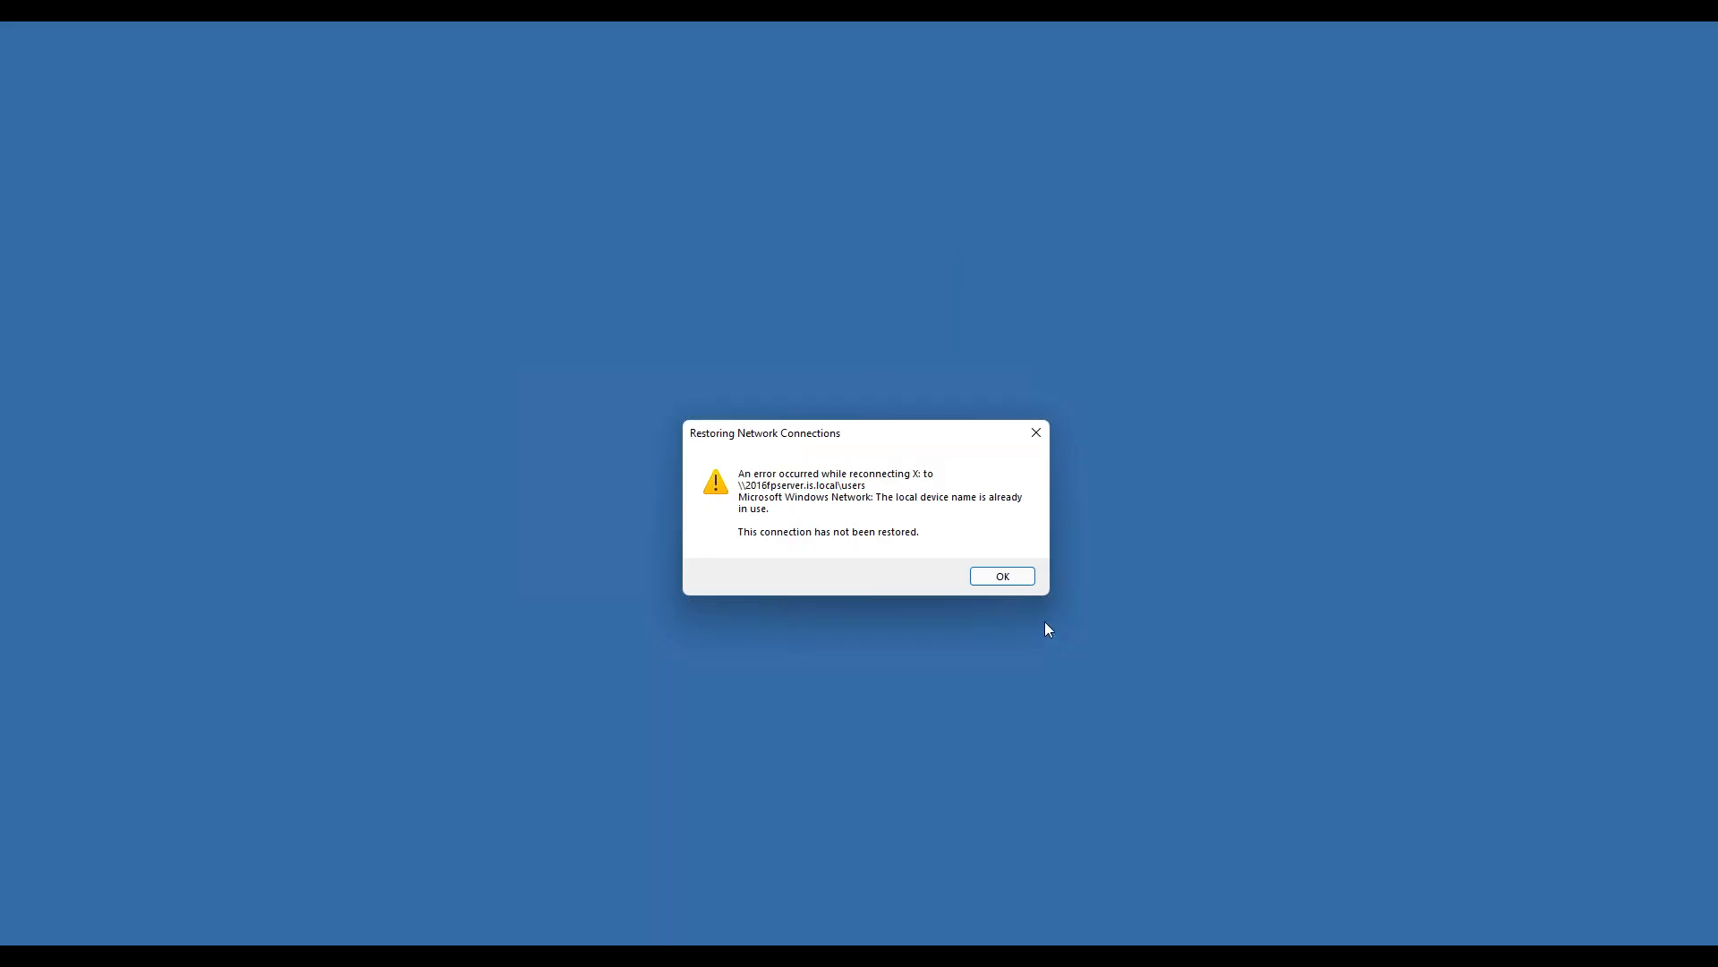
Step: Dismiss the network connection message and open the GP2018.4 folder on the C: drive in File Explorer
{"action": "left_click", "coordinate": [1002, 575]}
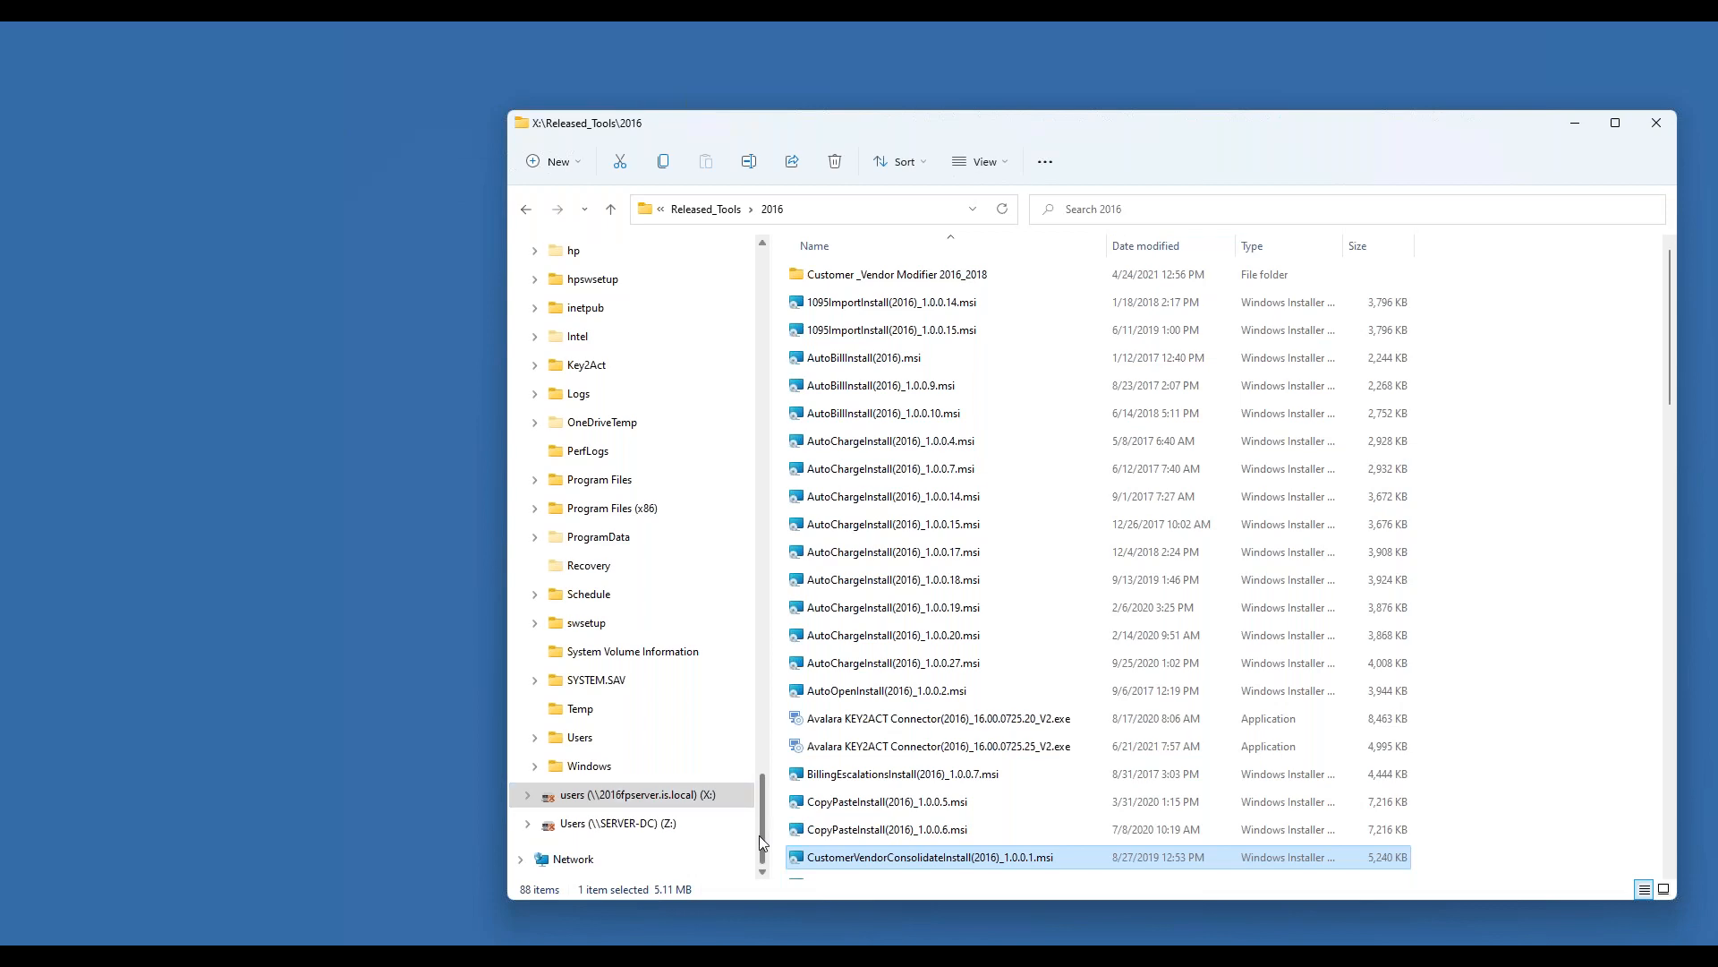
{"action": "left_click_drag", "start_coordinate": [759, 835], "coordinate": [797, 311]}
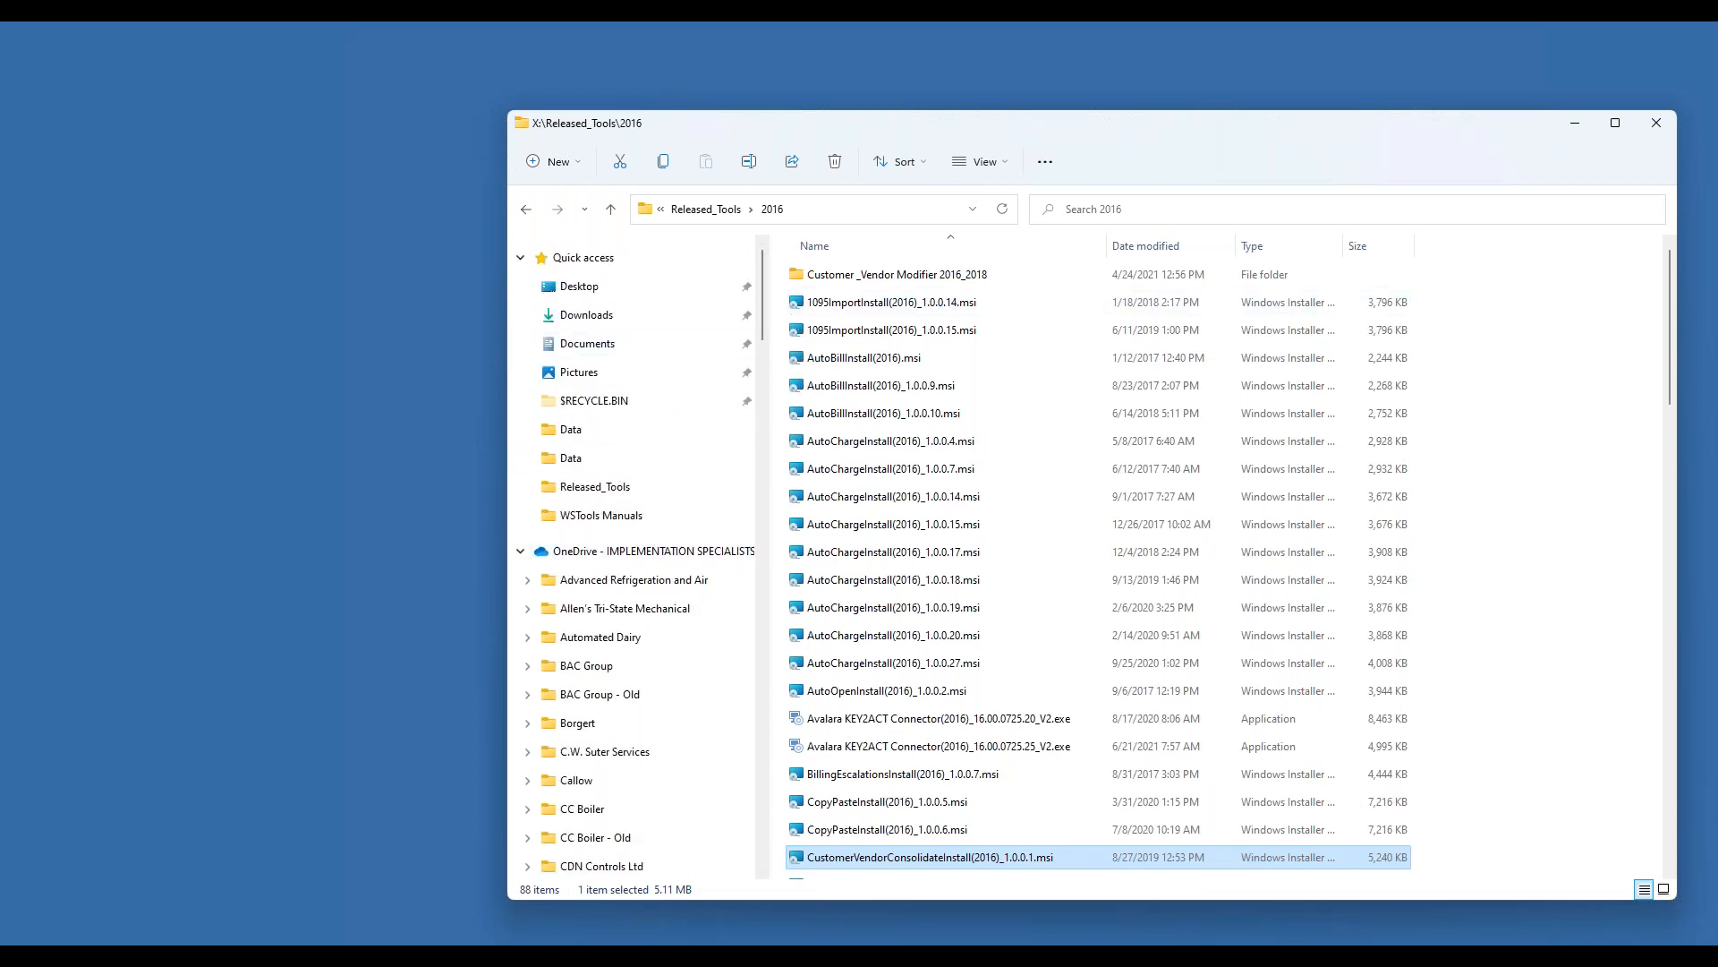
{"action": "left_click", "coordinate": [521, 550]}
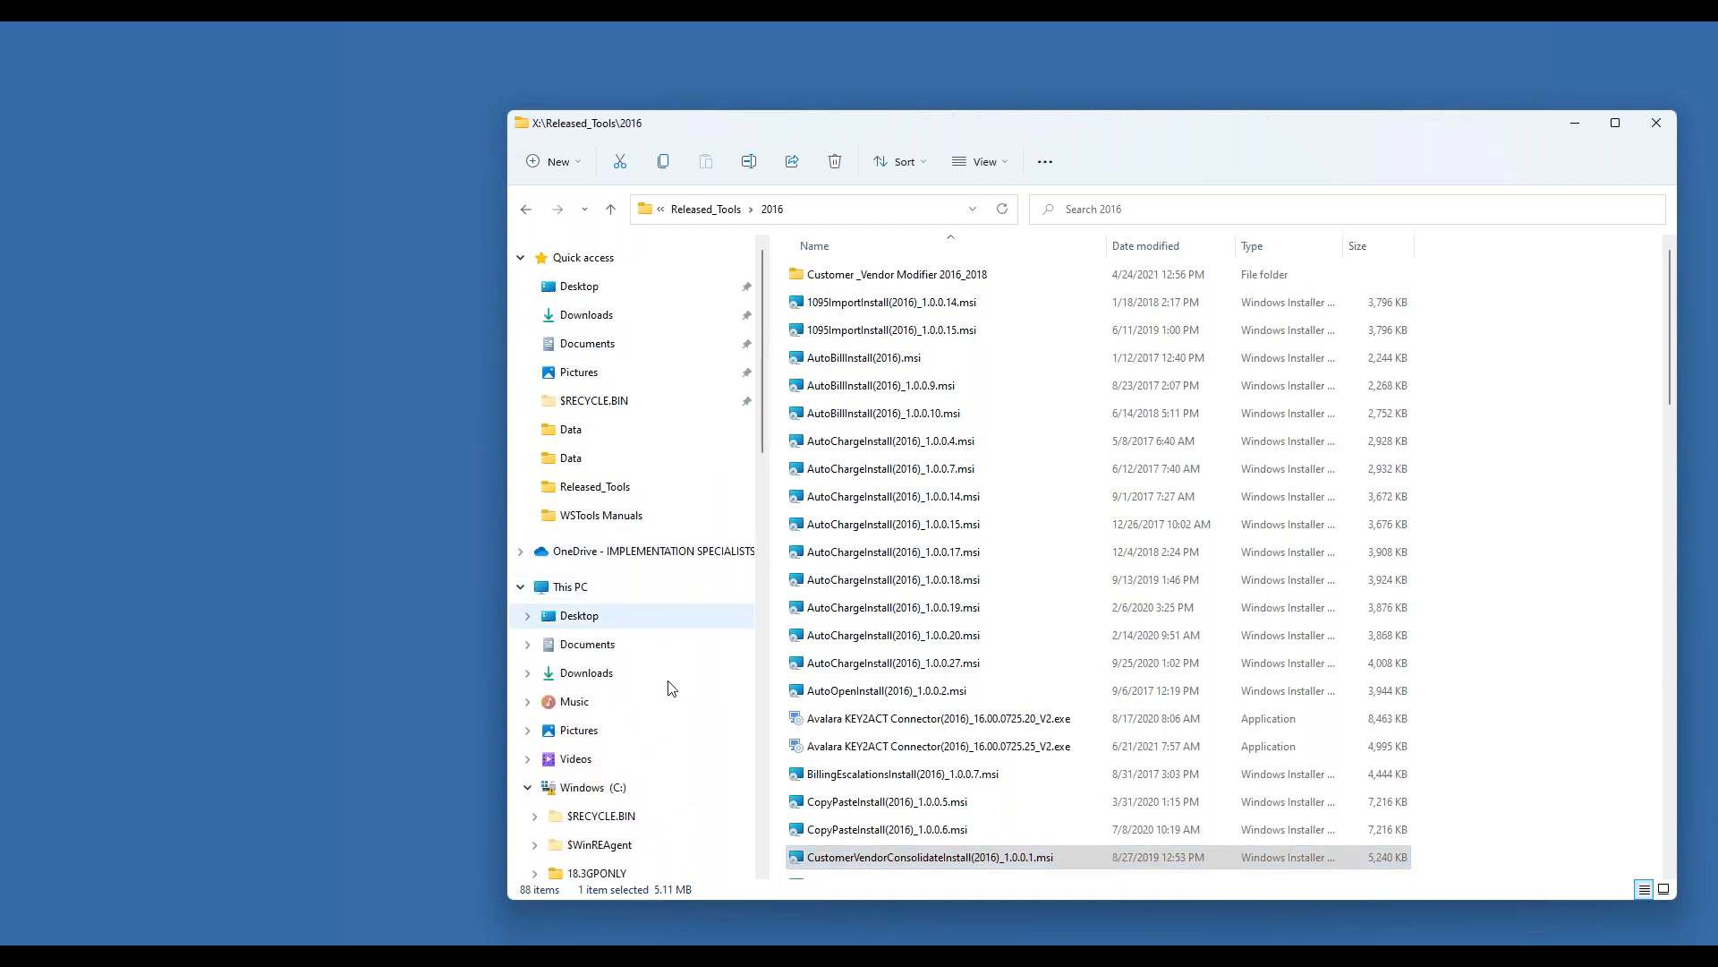
{"action": "left_click", "coordinate": [592, 786]}
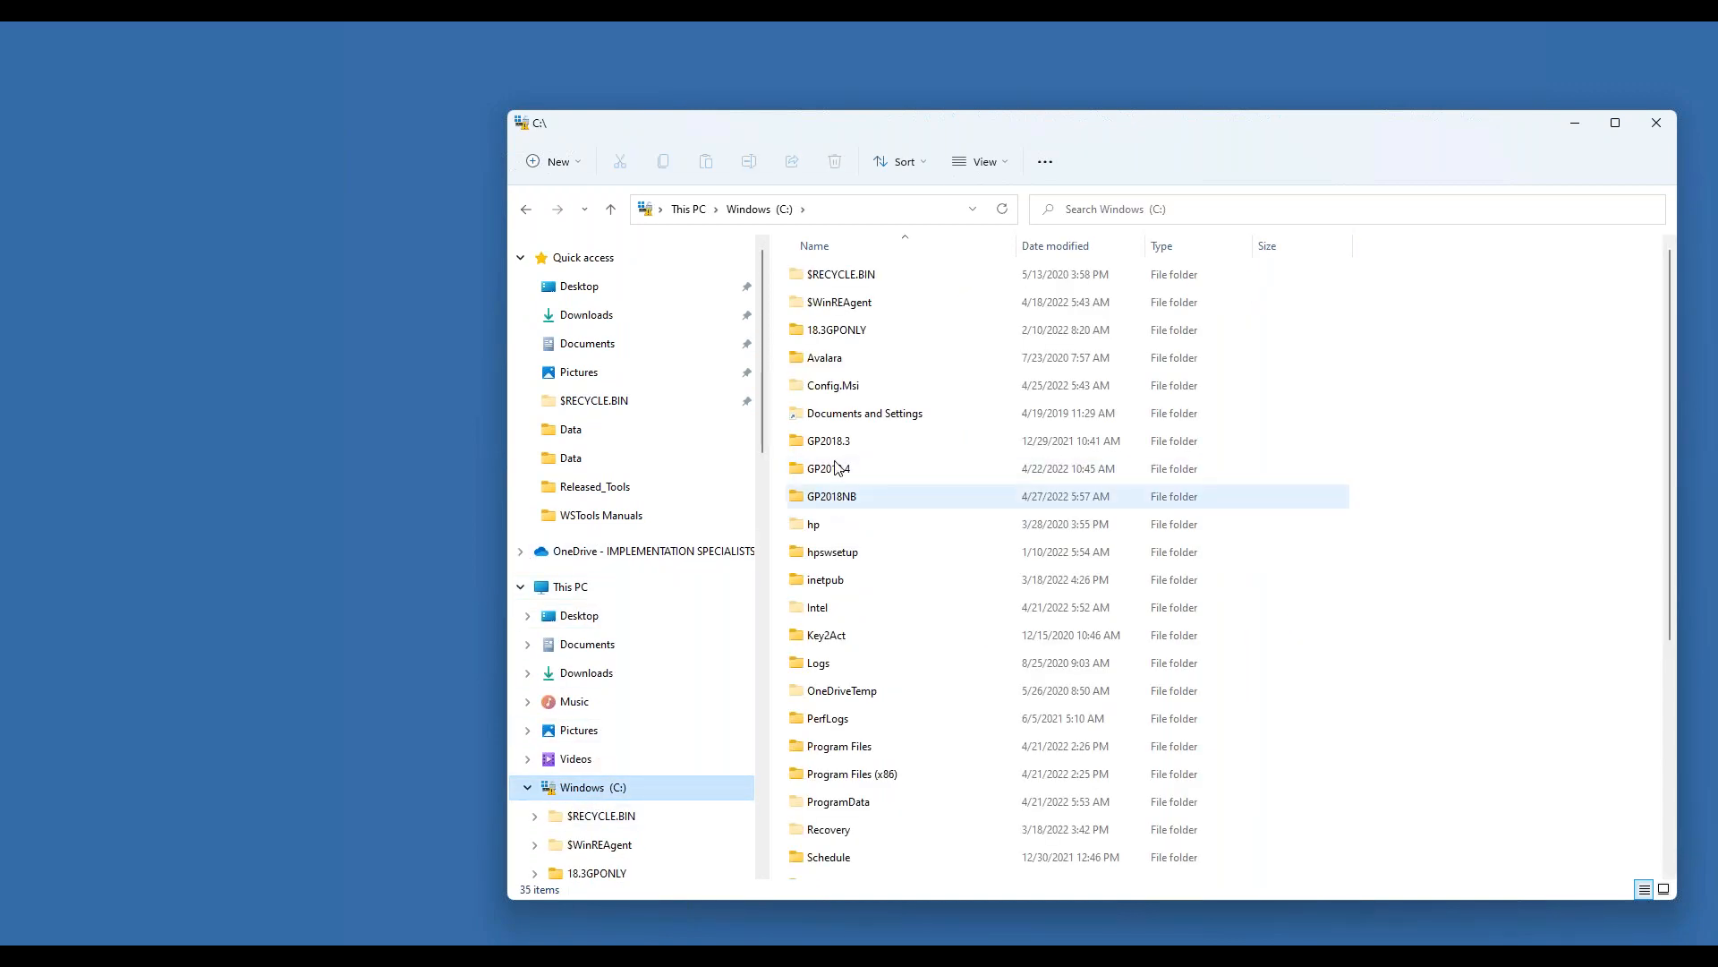
{"action": "left_click", "coordinate": [840, 475]}
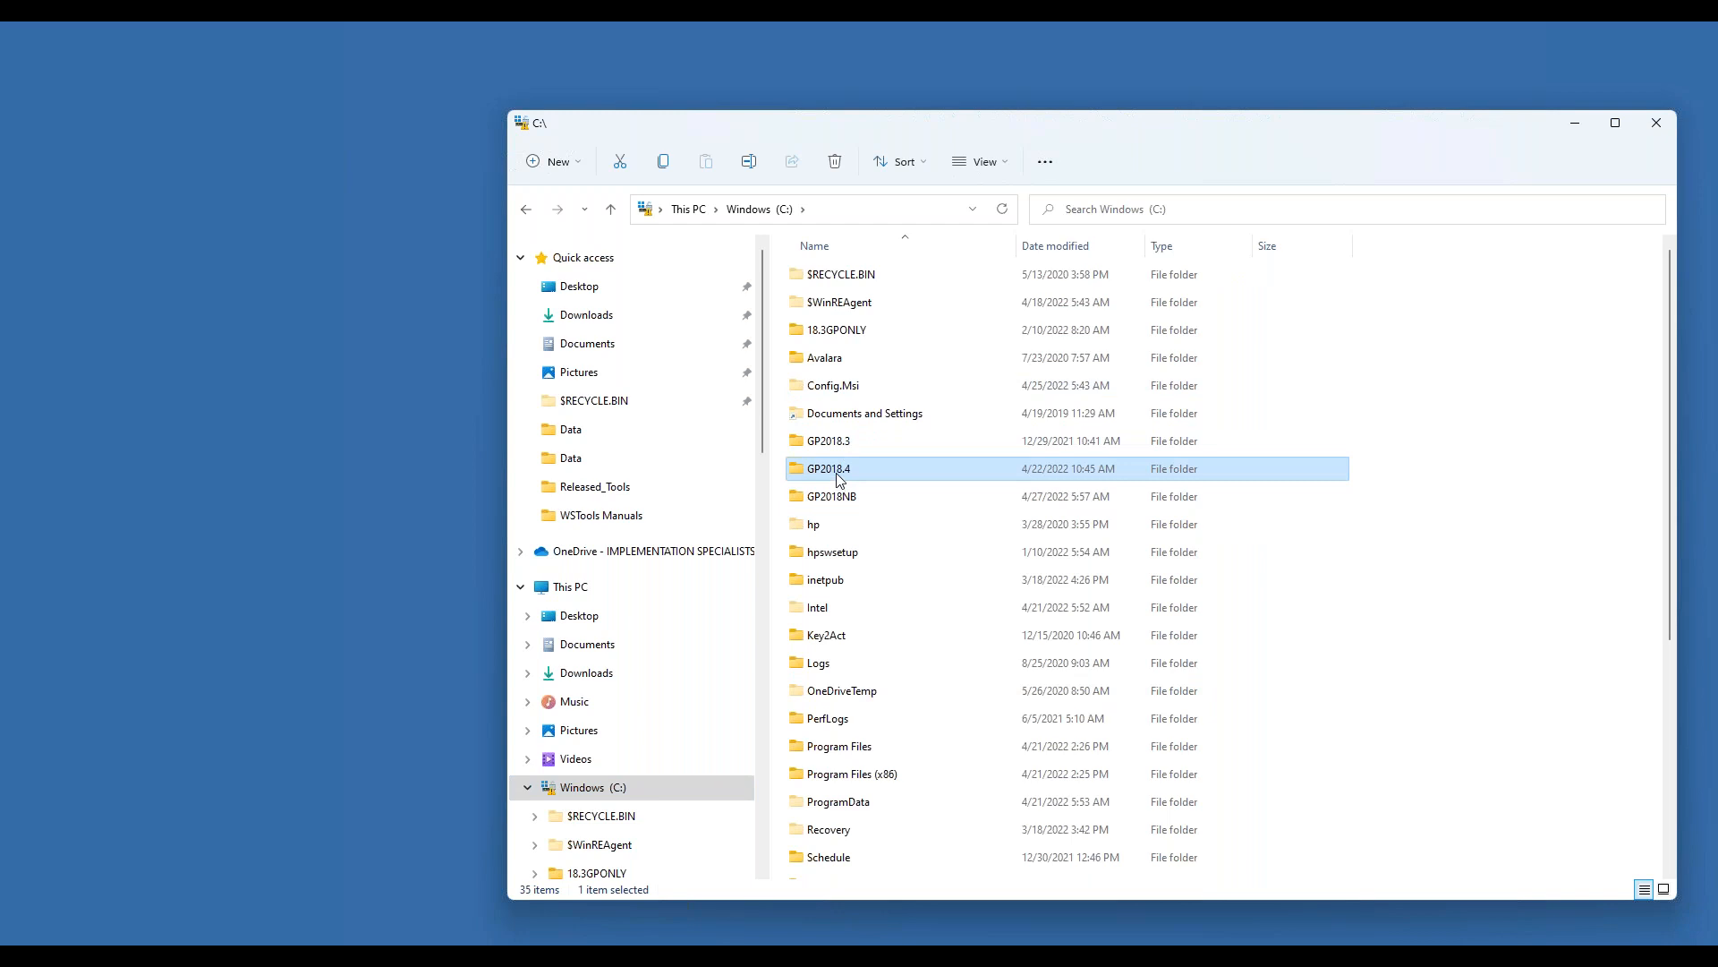
{"action": "double_click", "coordinate": [839, 474]}
Step: Launch Dynamics GP from the GP2018.4 folder by opening DYNAMICS.SET with Dynamics.exe
{"action": "scroll", "coordinate": [989, 705], "scroll_direction": "down", "scroll_amount": 7}
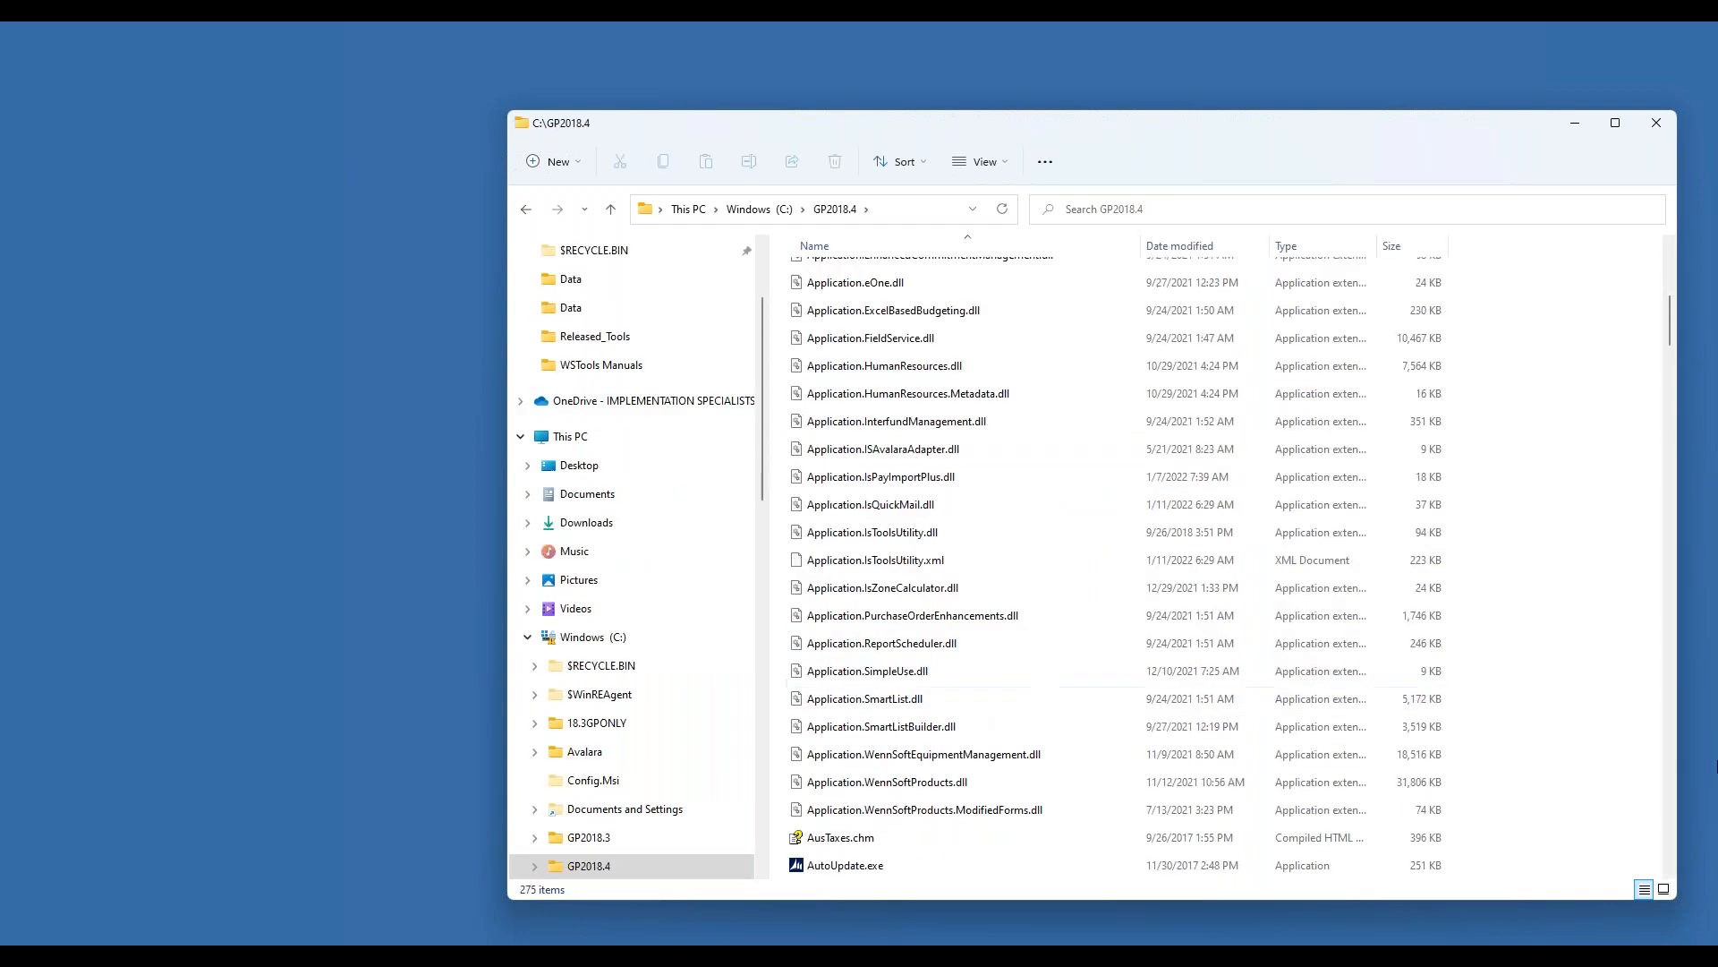
{"action": "scroll", "coordinate": [1676, 791], "scroll_direction": "down", "scroll_amount": 7}
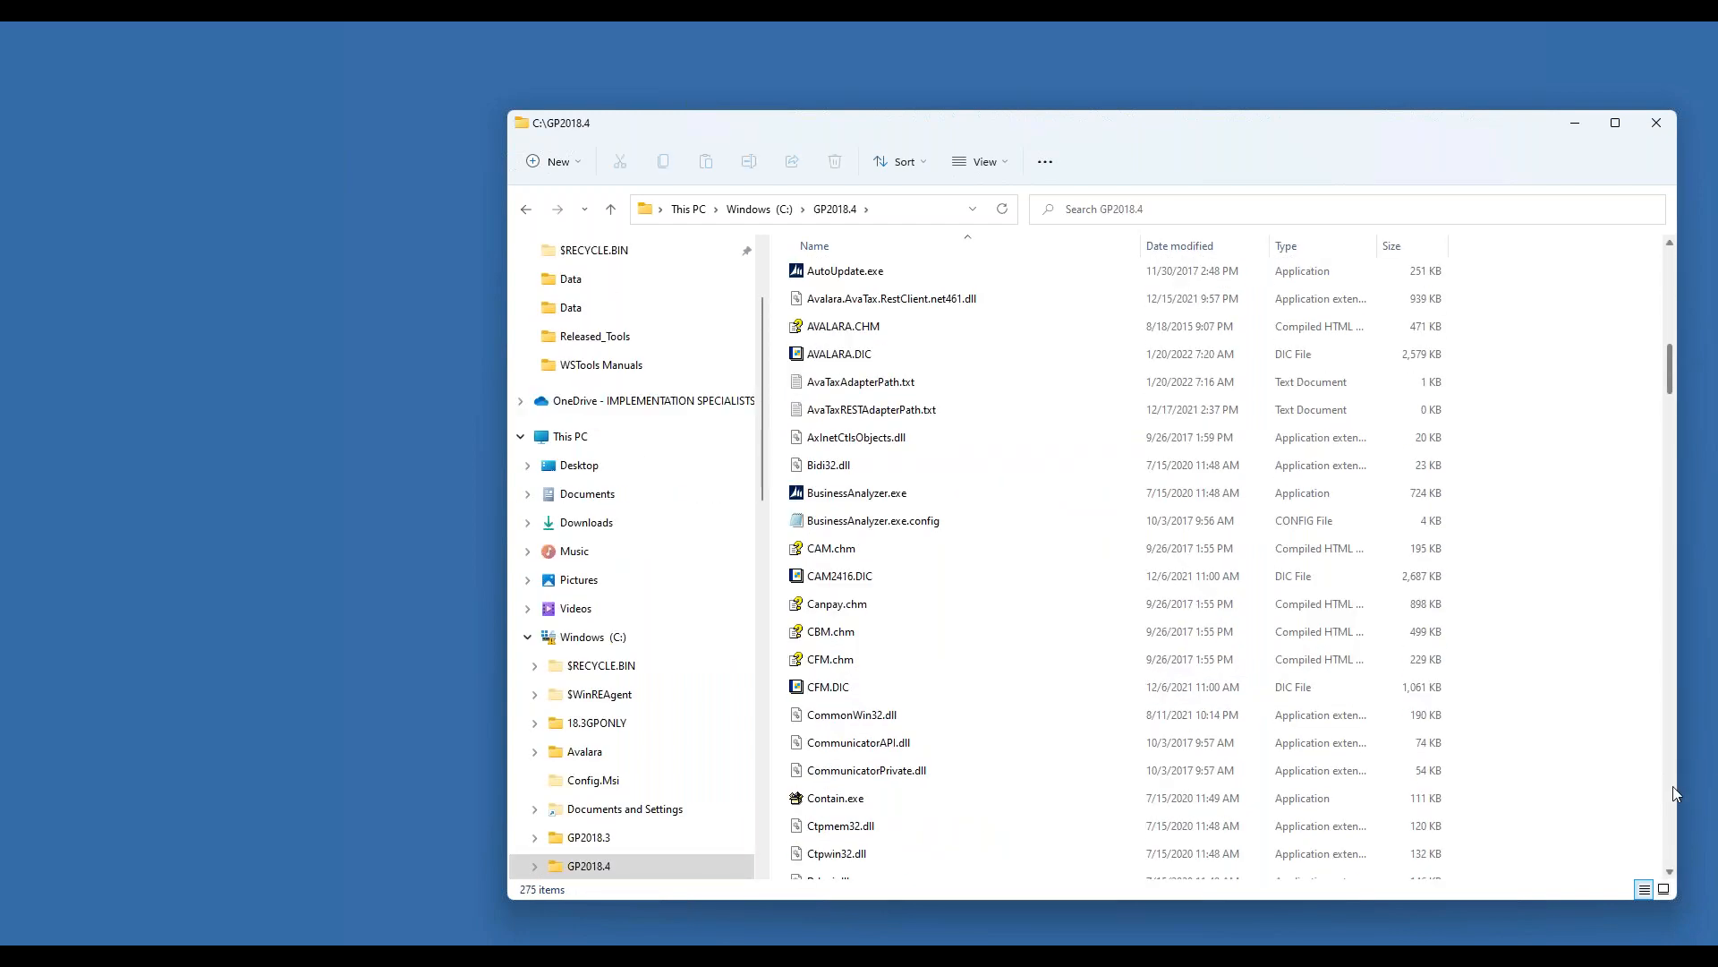
{"action": "scroll", "coordinate": [1674, 791], "scroll_direction": "down", "scroll_amount": 14}
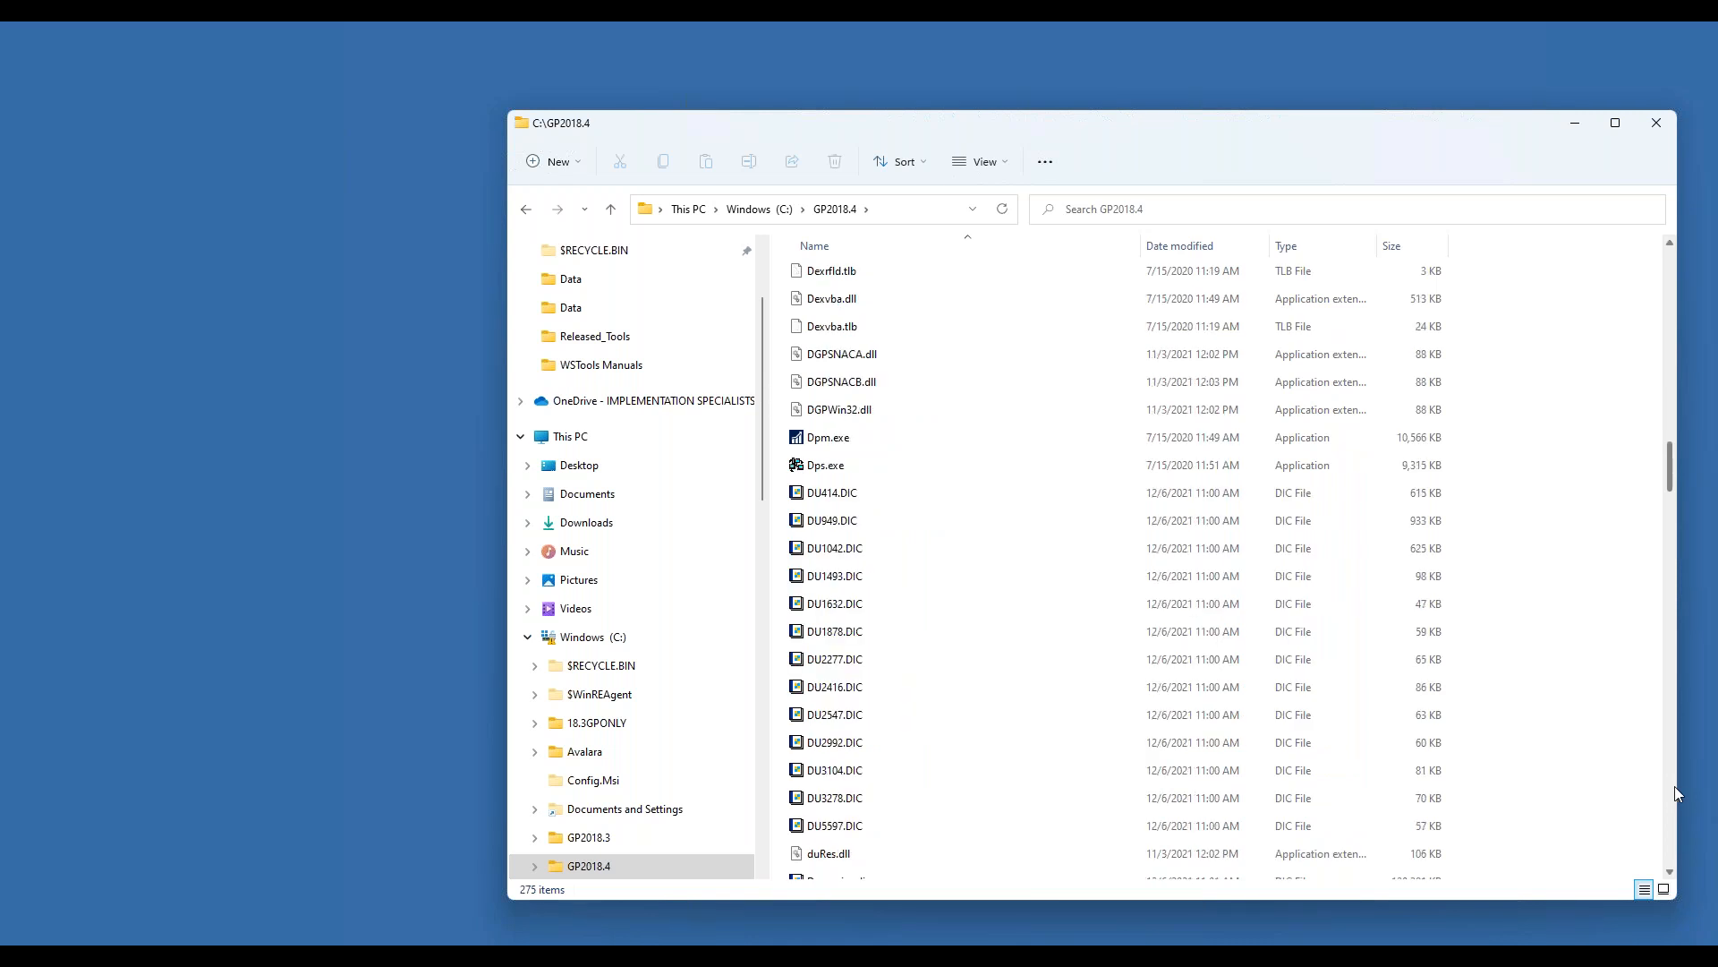
{"action": "scroll", "coordinate": [1675, 788], "scroll_direction": "down", "scroll_amount": 7}
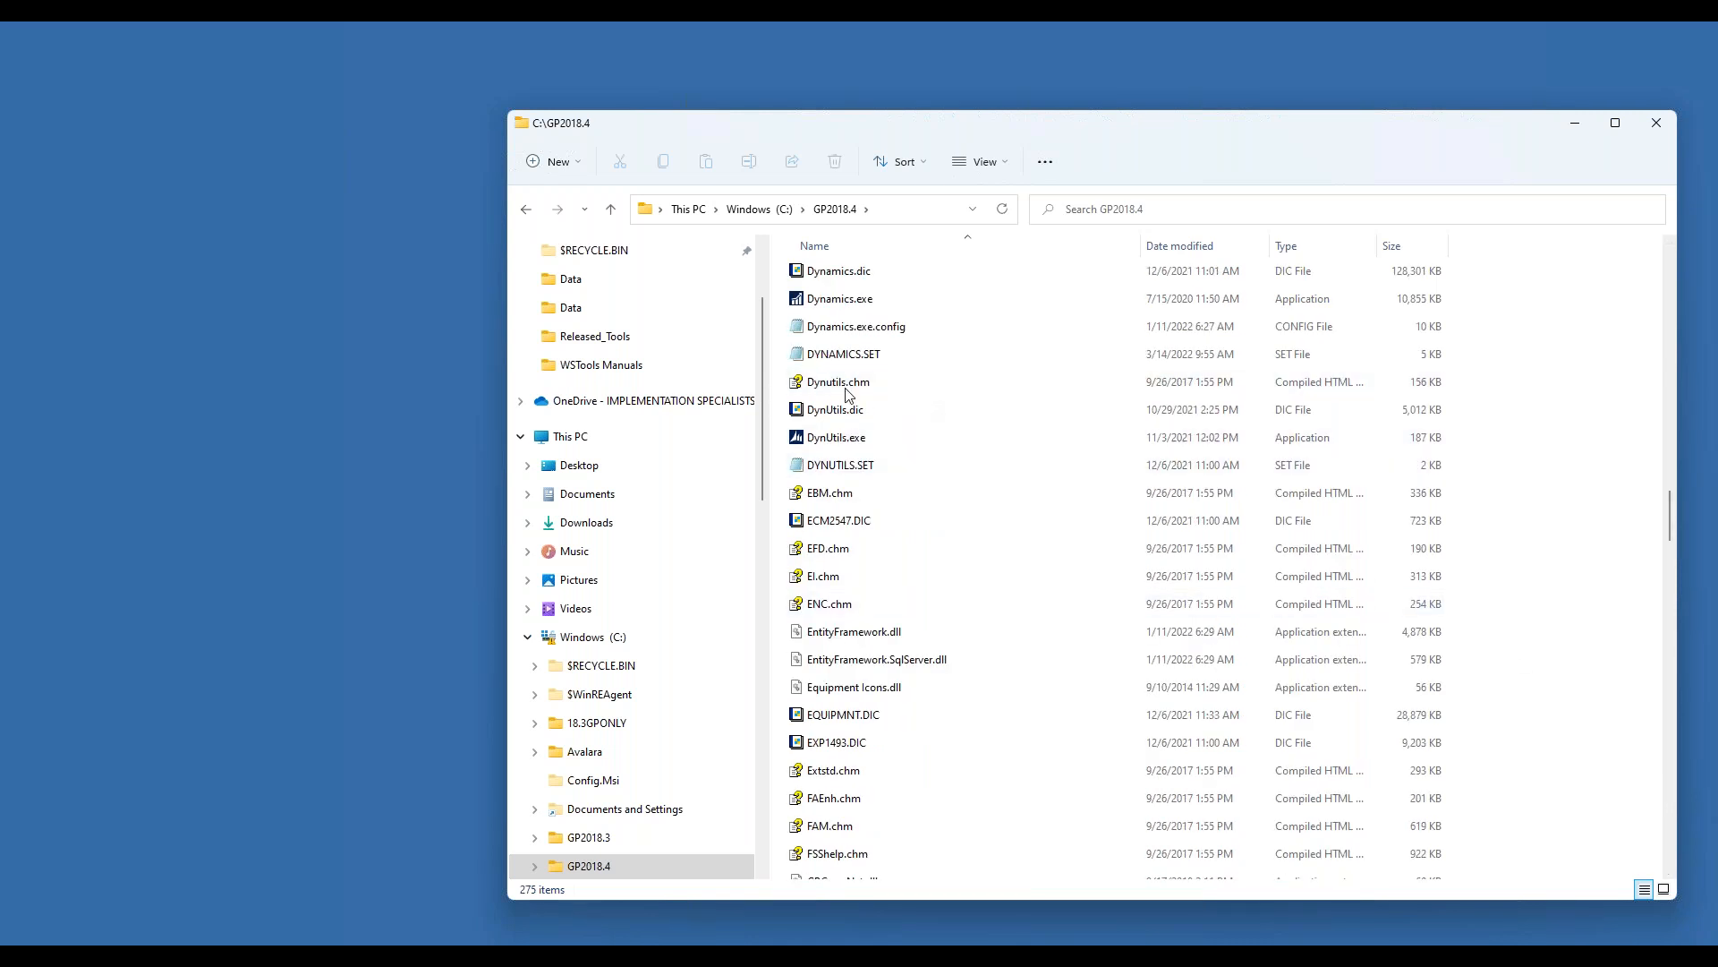
{"action": "left_click", "coordinate": [846, 353]}
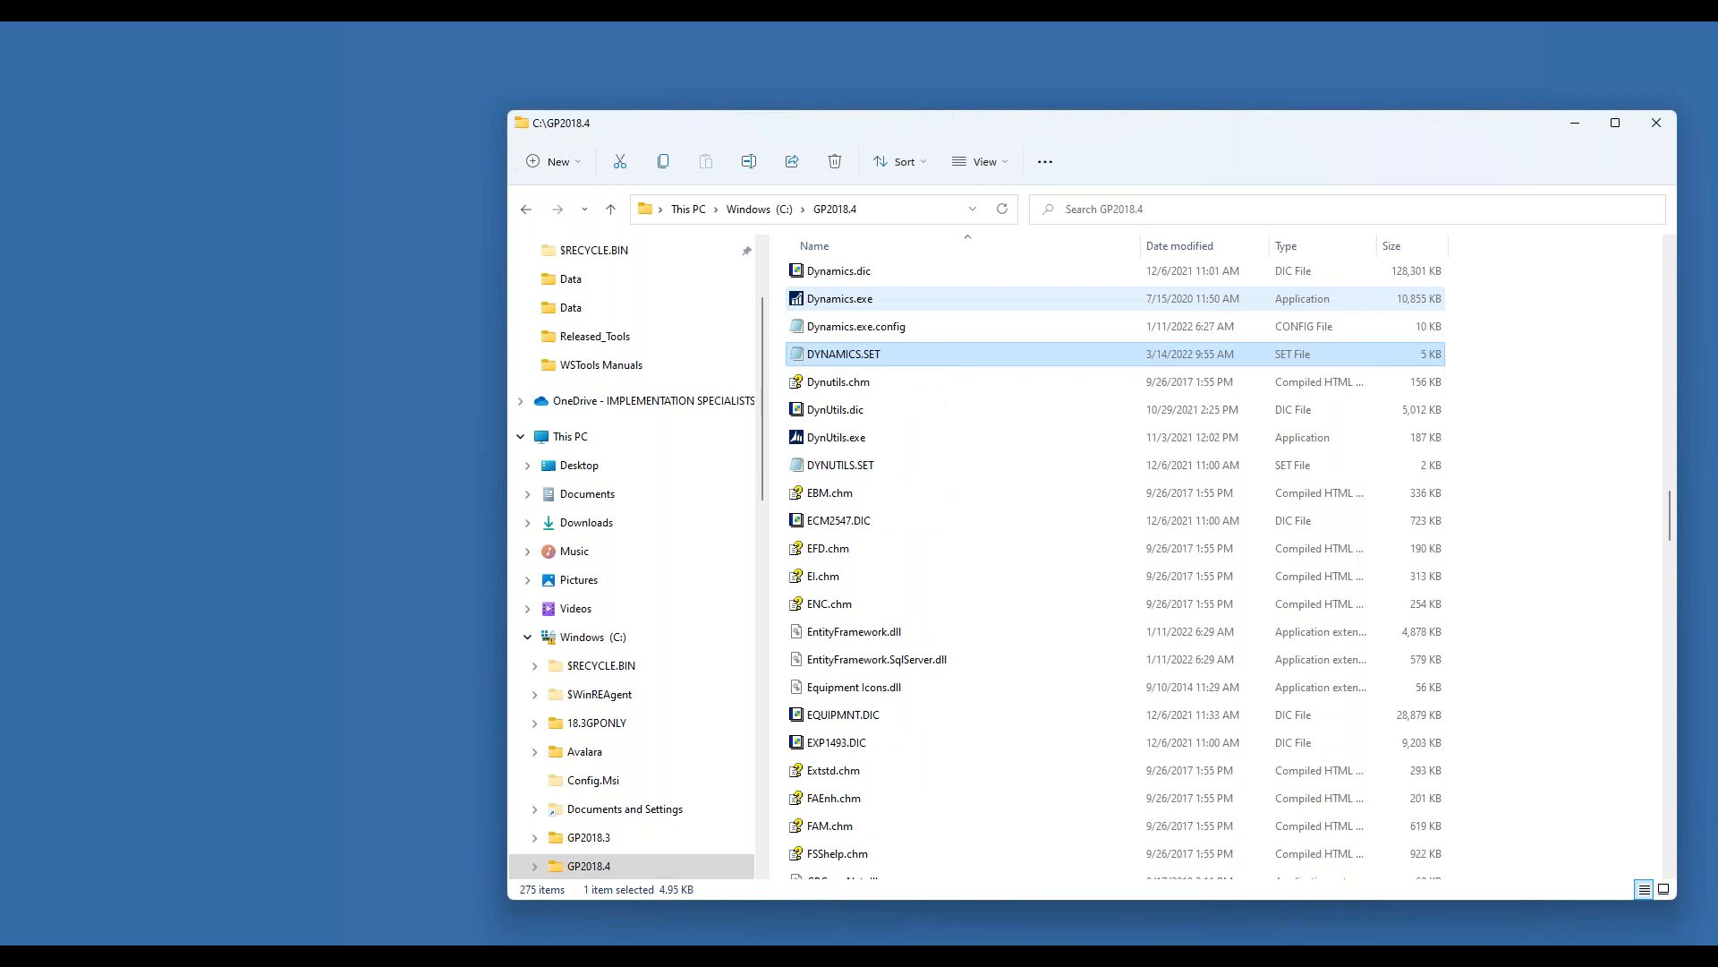
{"action": "left_click_drag", "start_coordinate": [844, 355], "coordinate": [841, 299]}
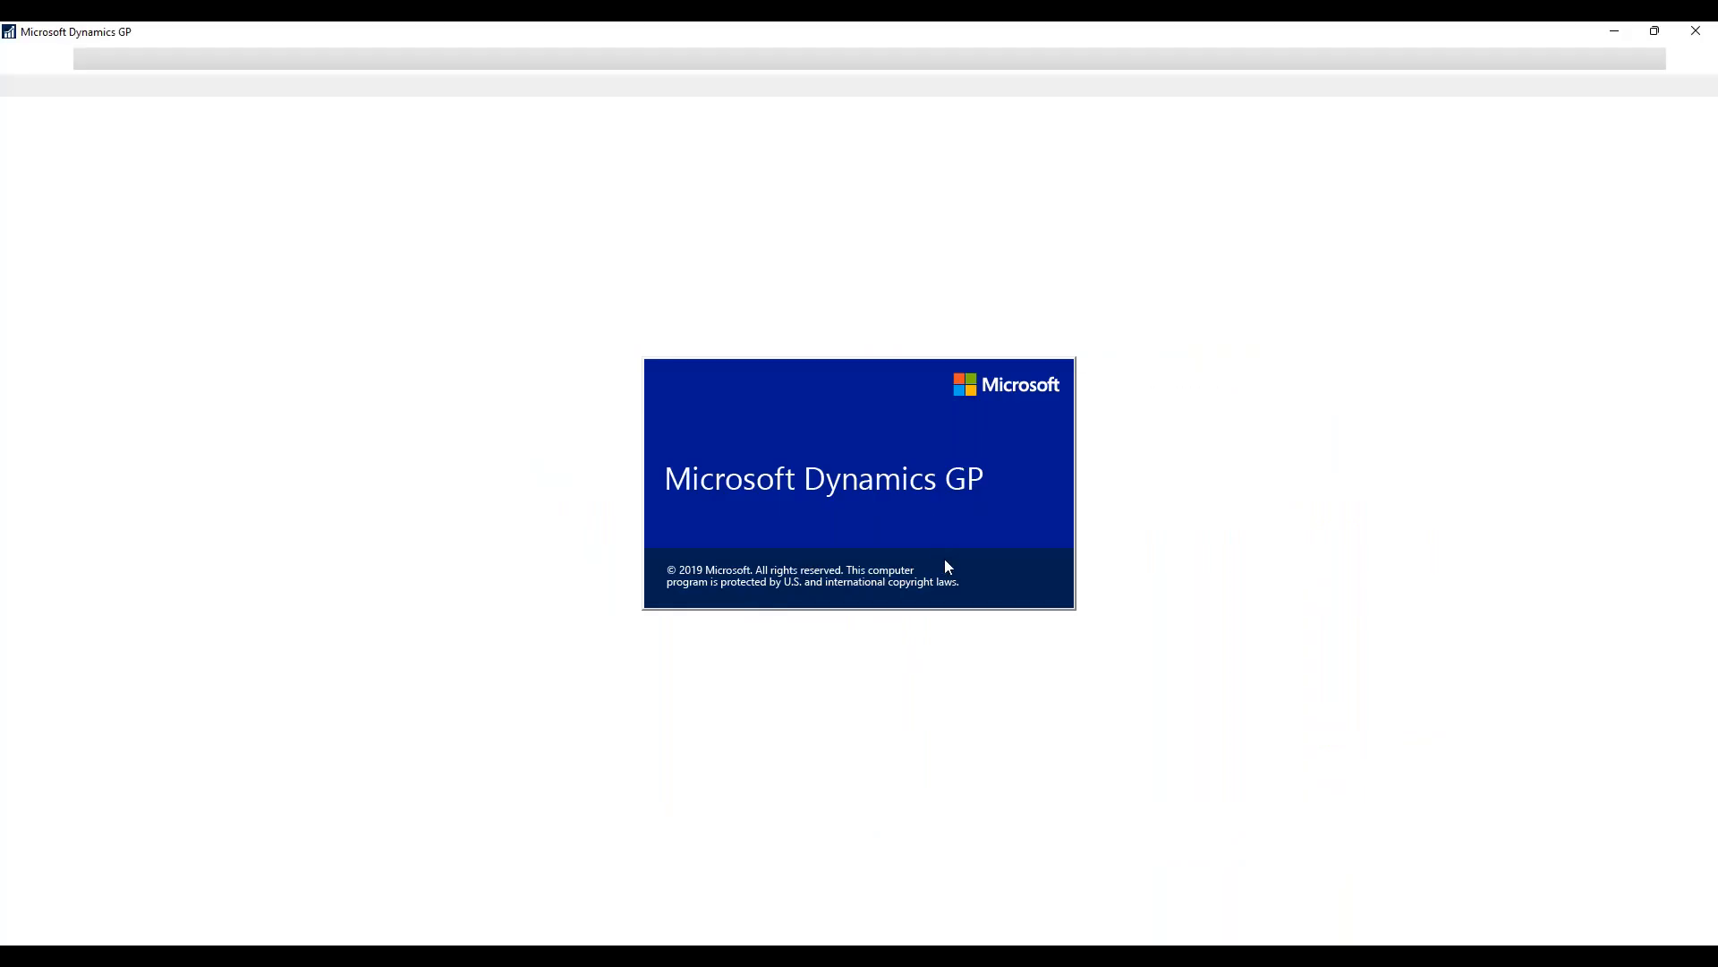
Step: Log in to the Dynamics GP 2018 - 03 server as sa with the account password and open Fabrikam, Inc
{"action": "left_click", "coordinate": [996, 618]}
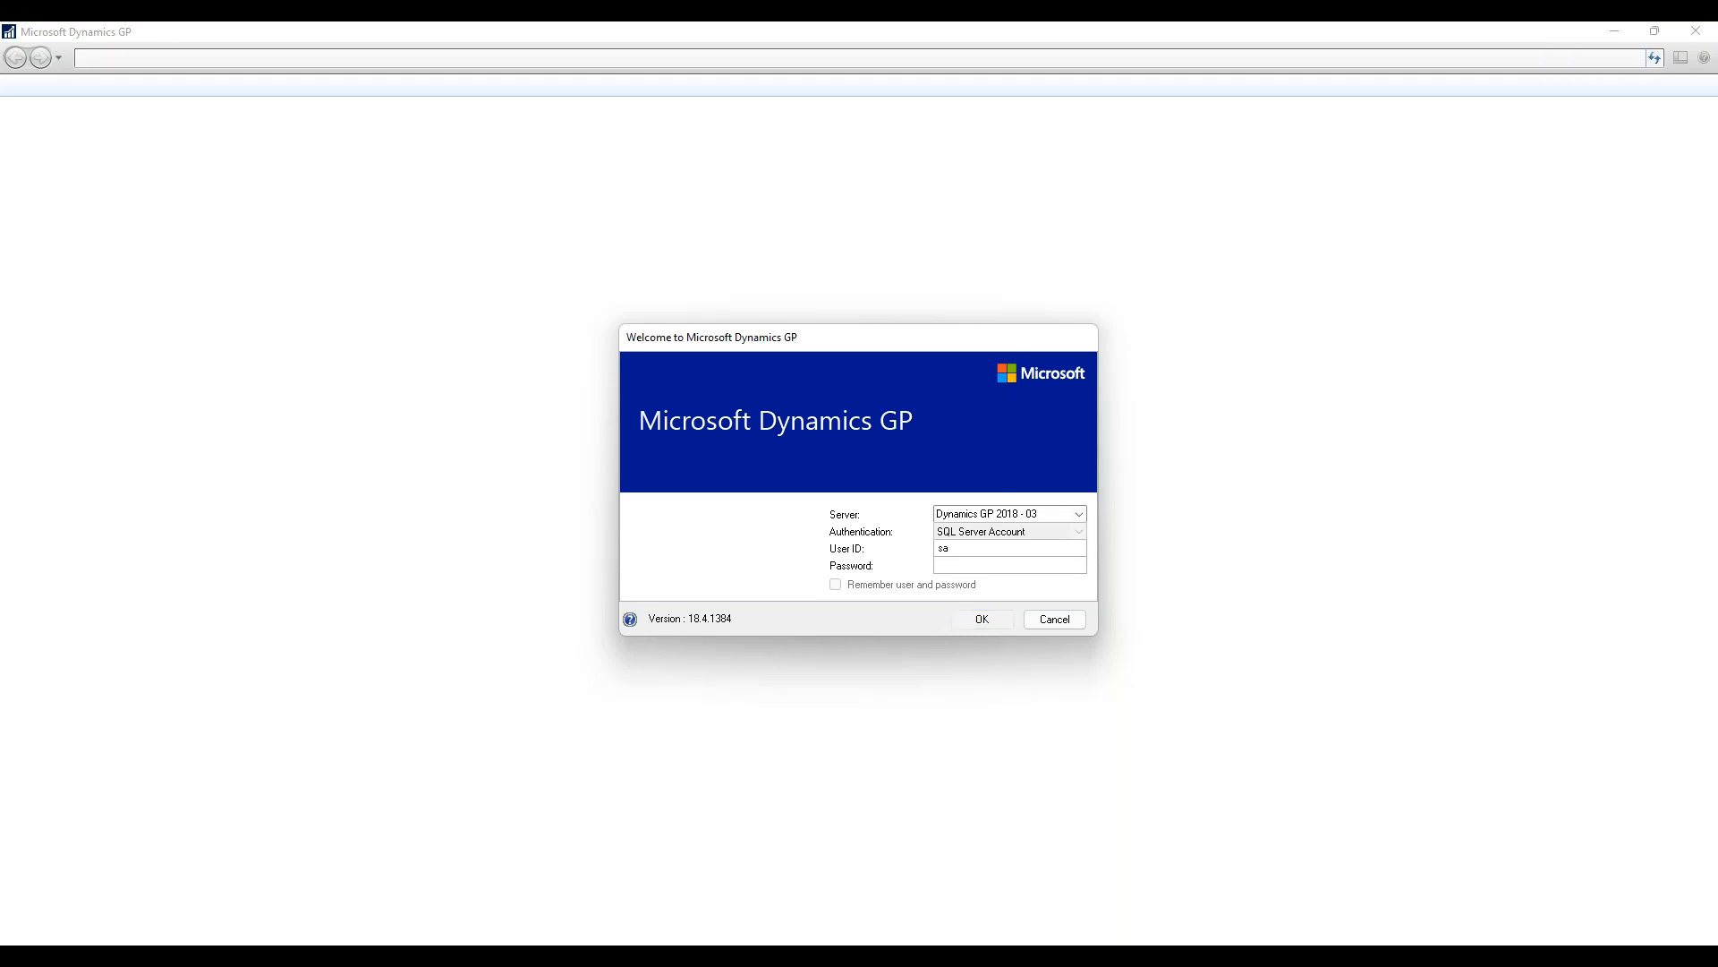
{"action": "left_click", "coordinate": [884, 549]}
{"action": "key", "text": "Return"}
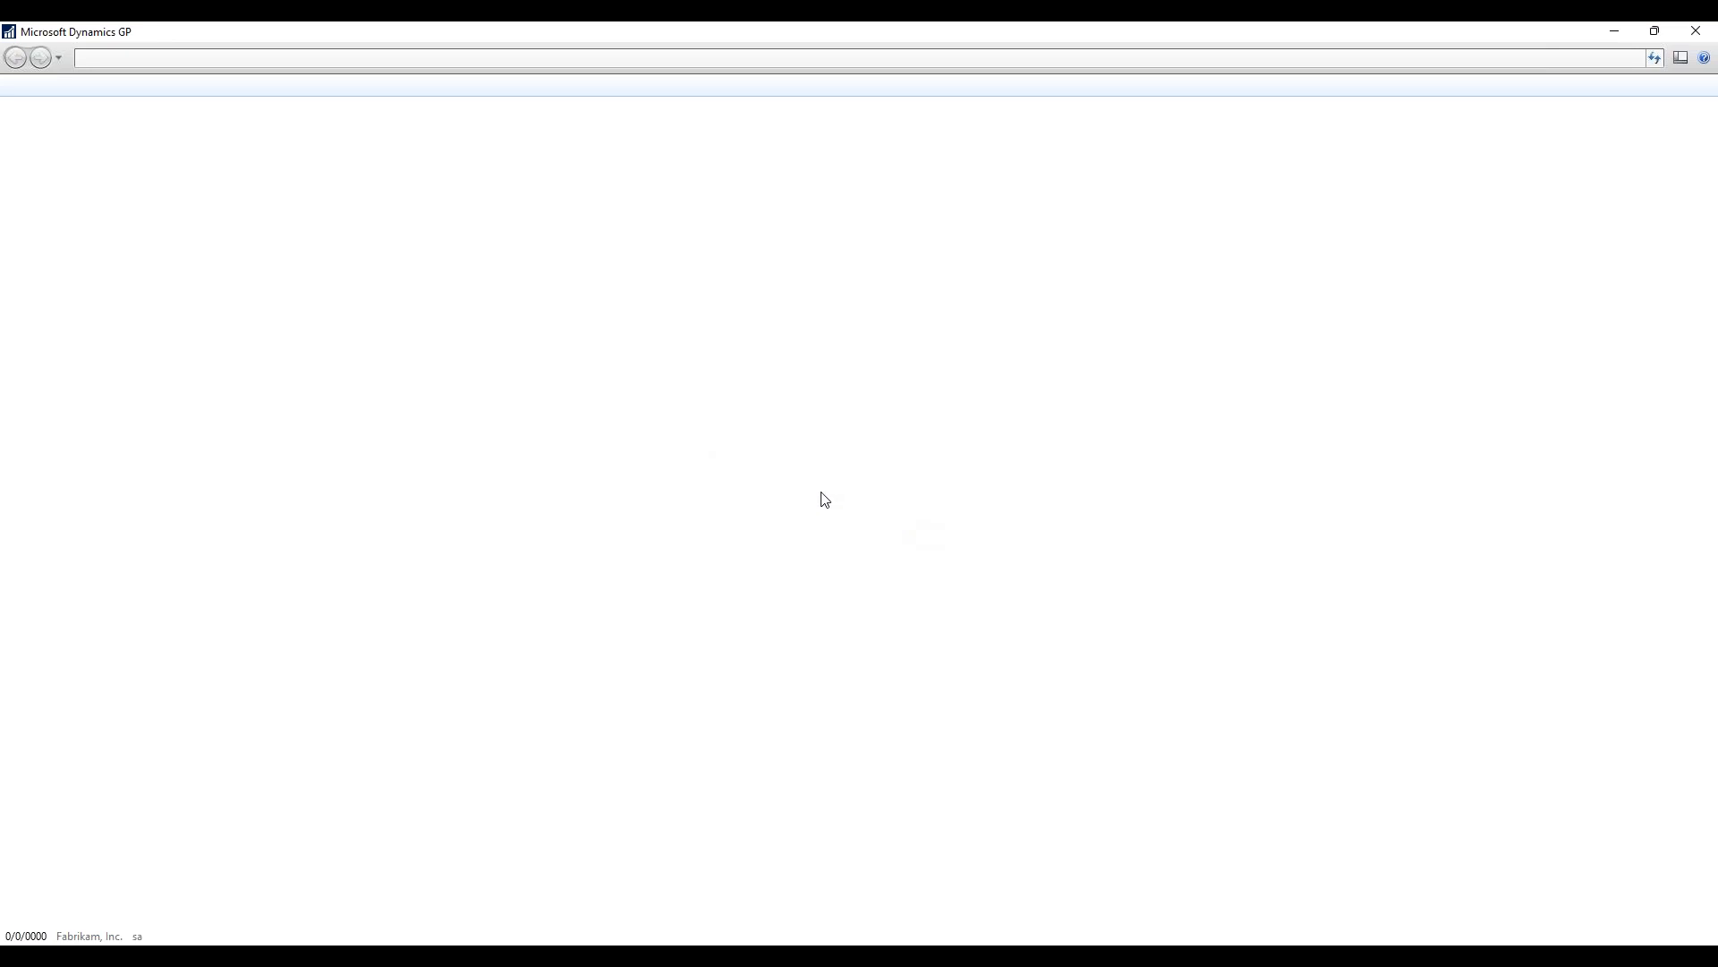
Step: Complete the call roll forward process at startup and close the Reminders window
{"action": "left_click", "coordinate": [821, 545]}
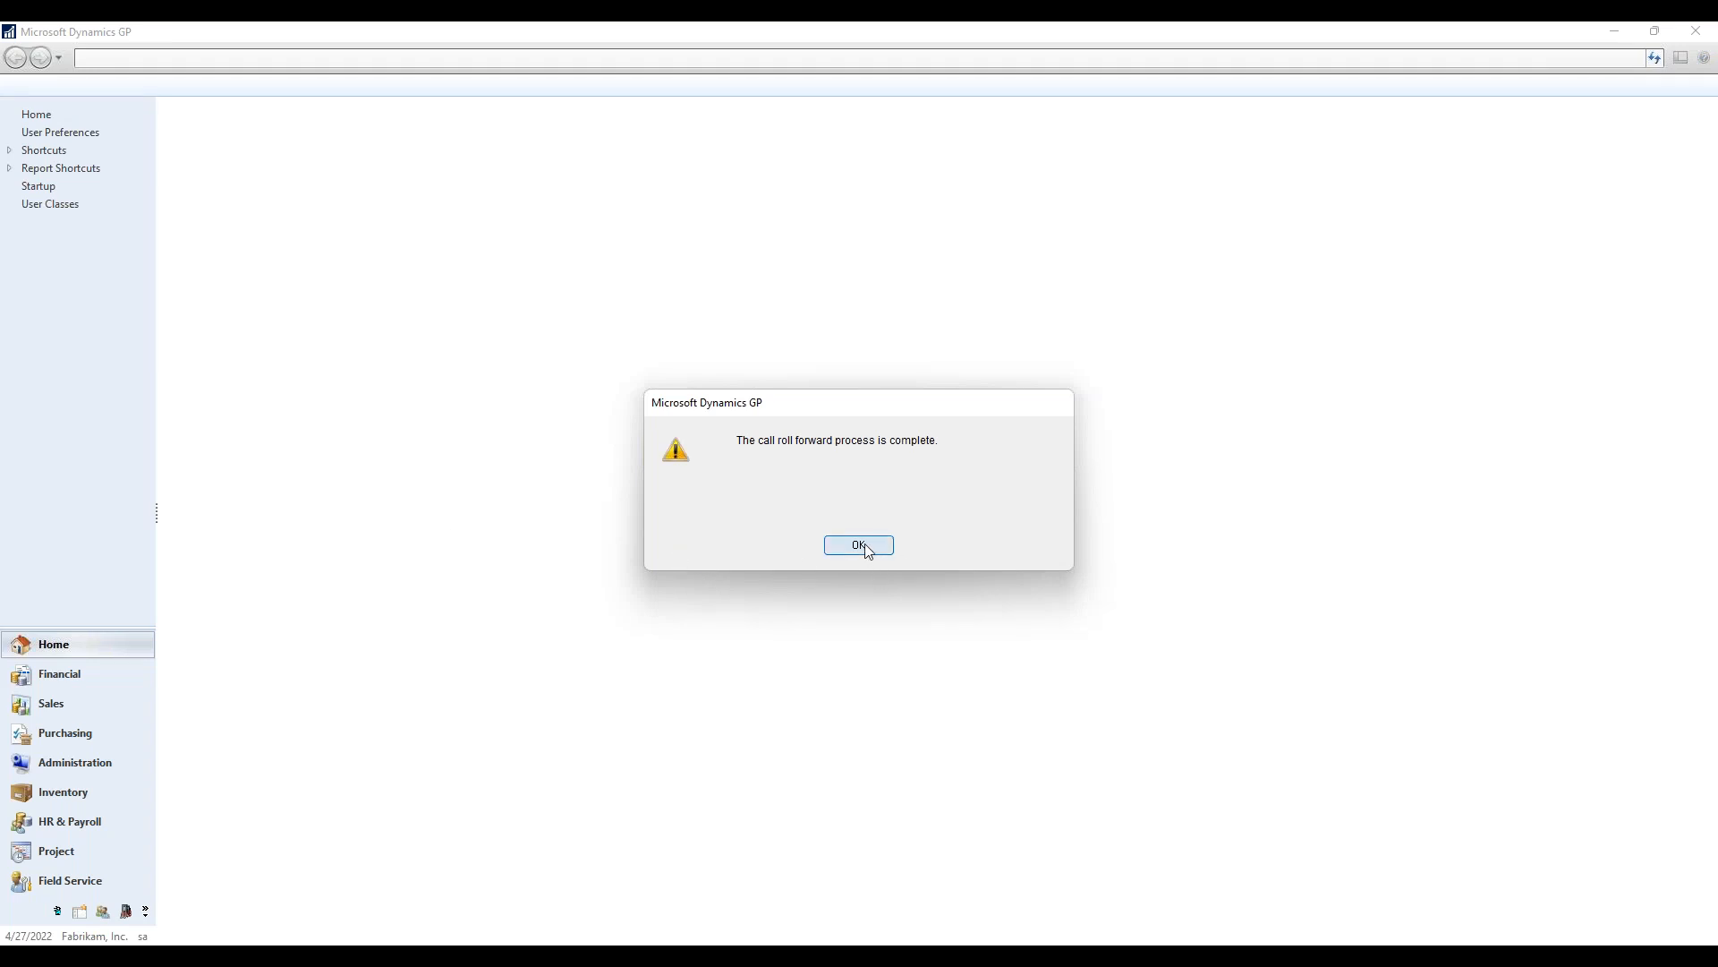
{"action": "left_click", "coordinate": [858, 545]}
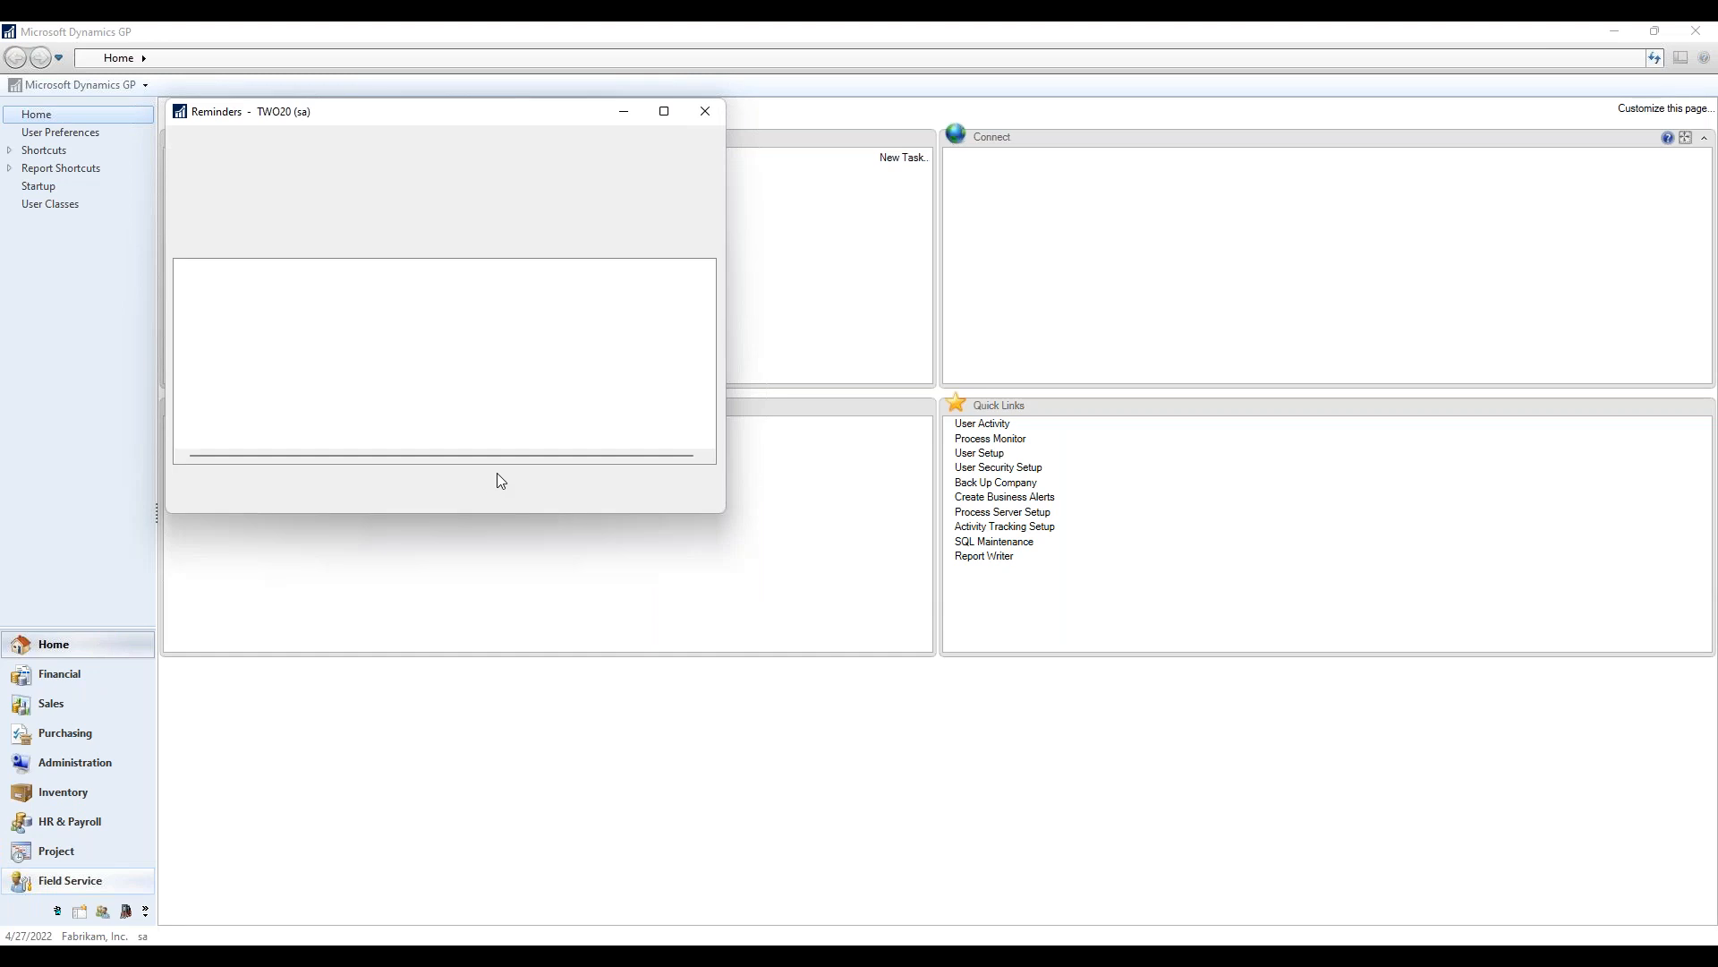
{"action": "left_click", "coordinate": [673, 500]}
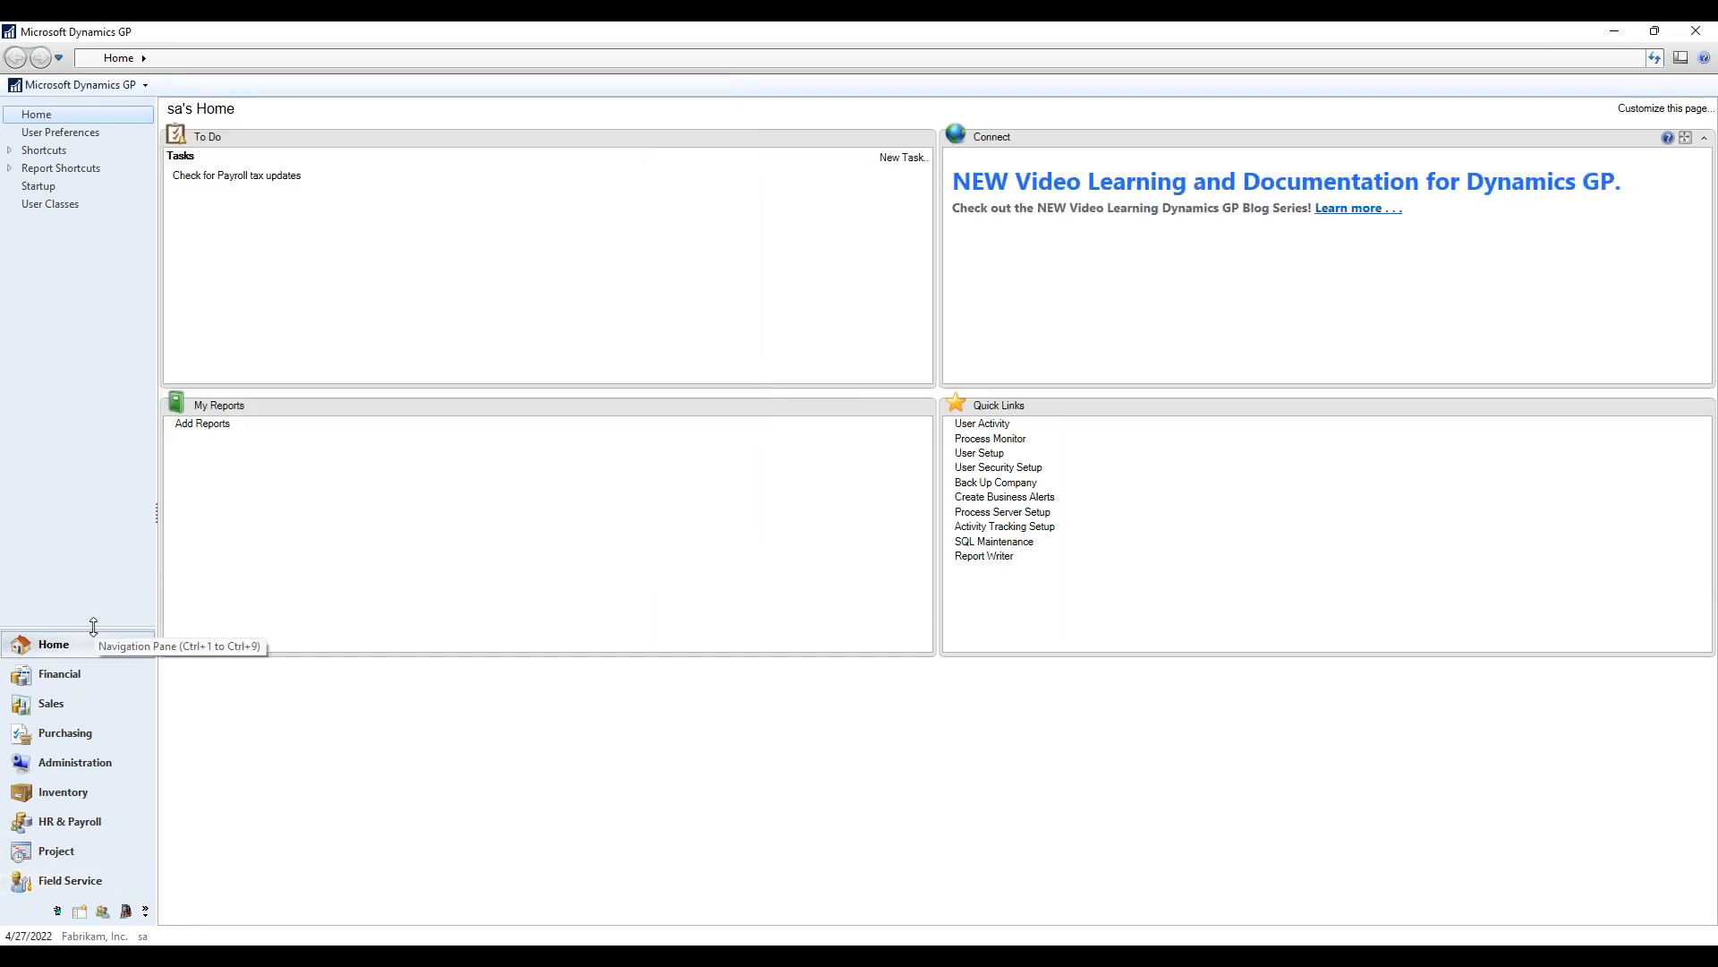
Step: Enlarge the module list, open Service Manager from the Signature Service page, and move its window aside
{"action": "left_click_drag", "start_coordinate": [93, 625], "coordinate": [94, 507]}
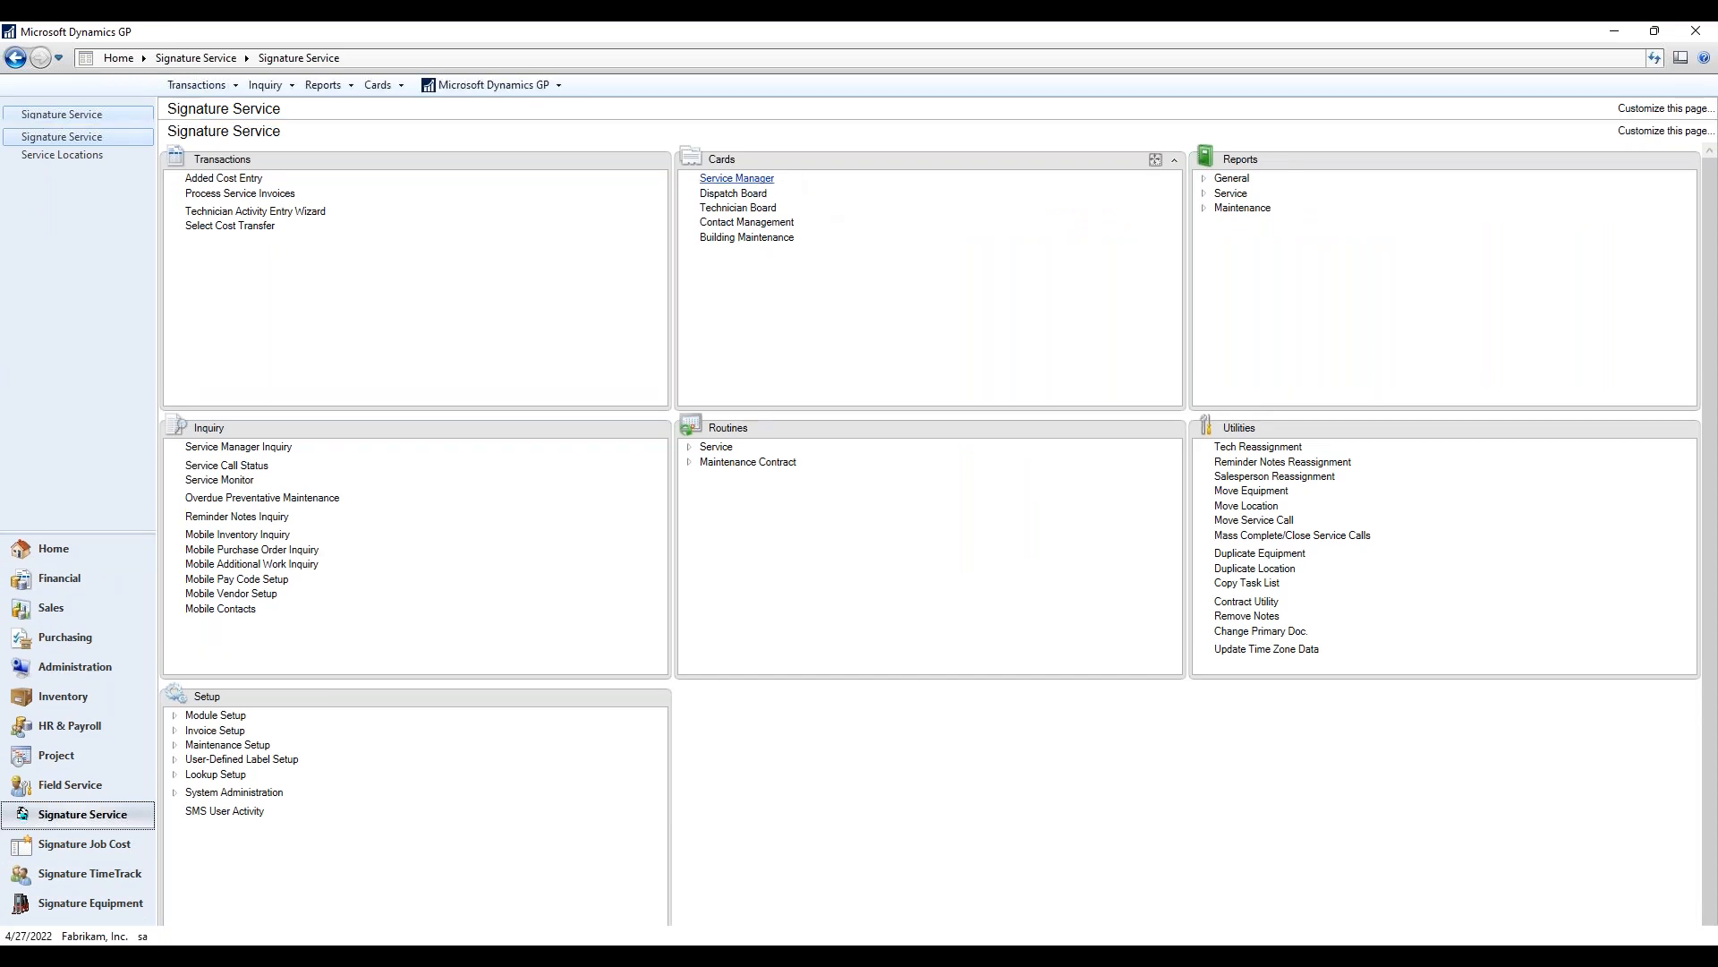
{"action": "left_click", "coordinate": [762, 181]}
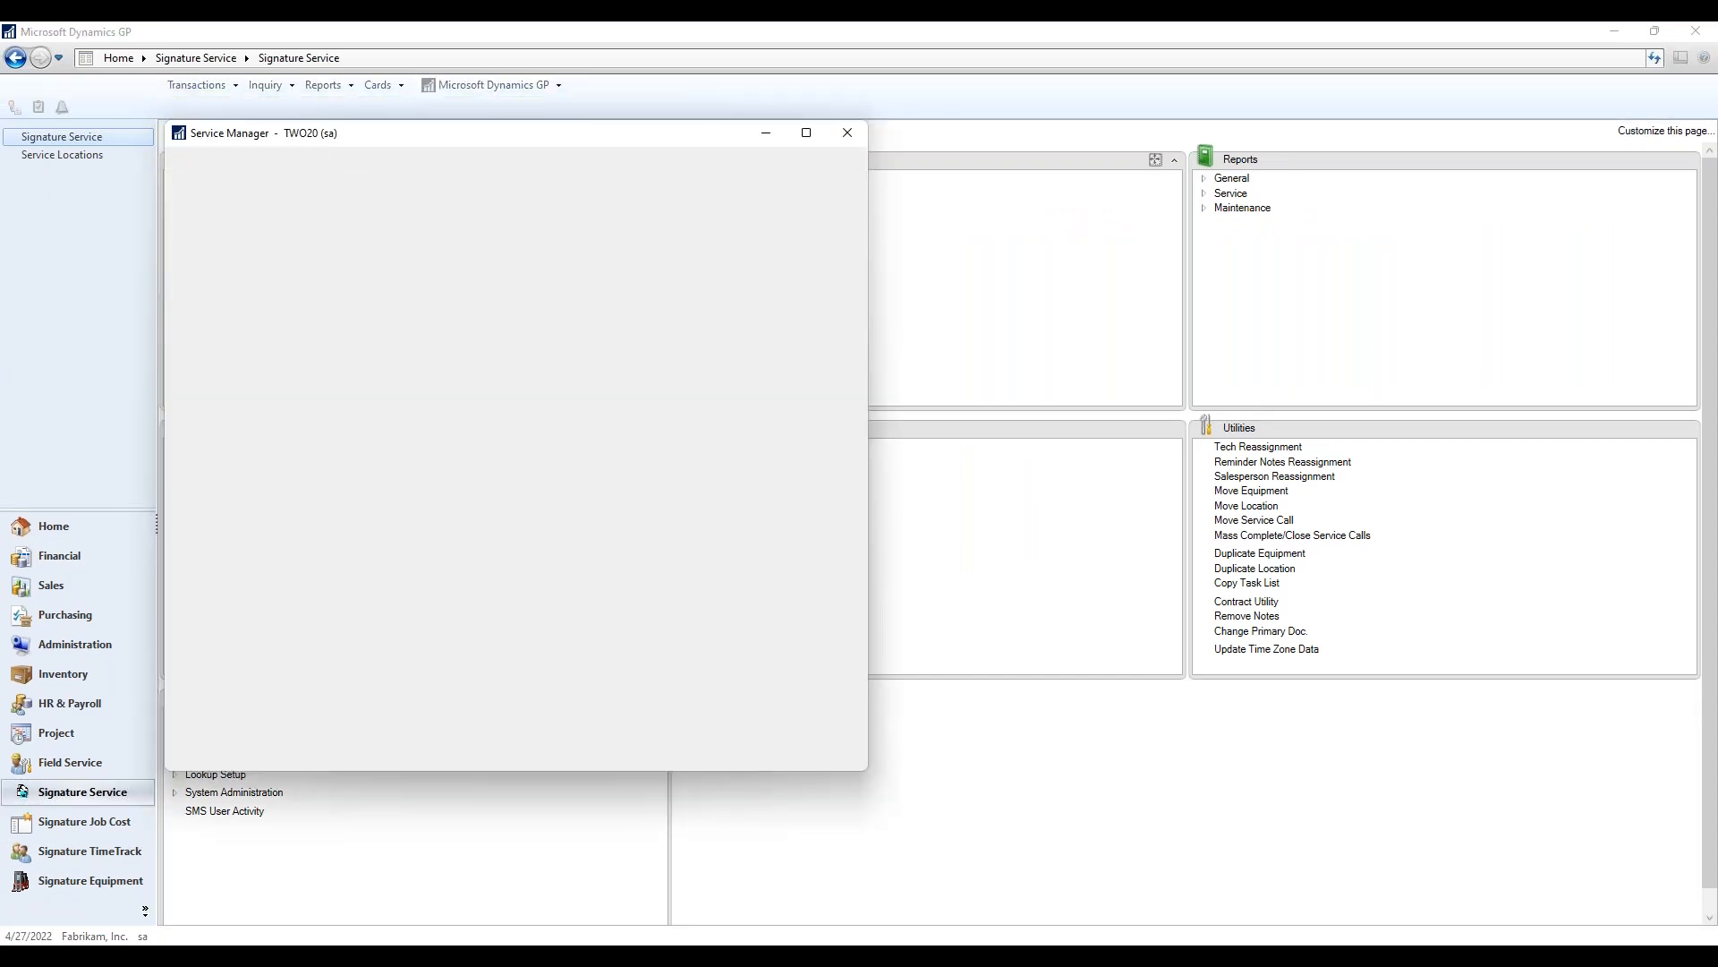
{"action": "left_click_drag", "start_coordinate": [616, 143], "coordinate": [820, 142]}
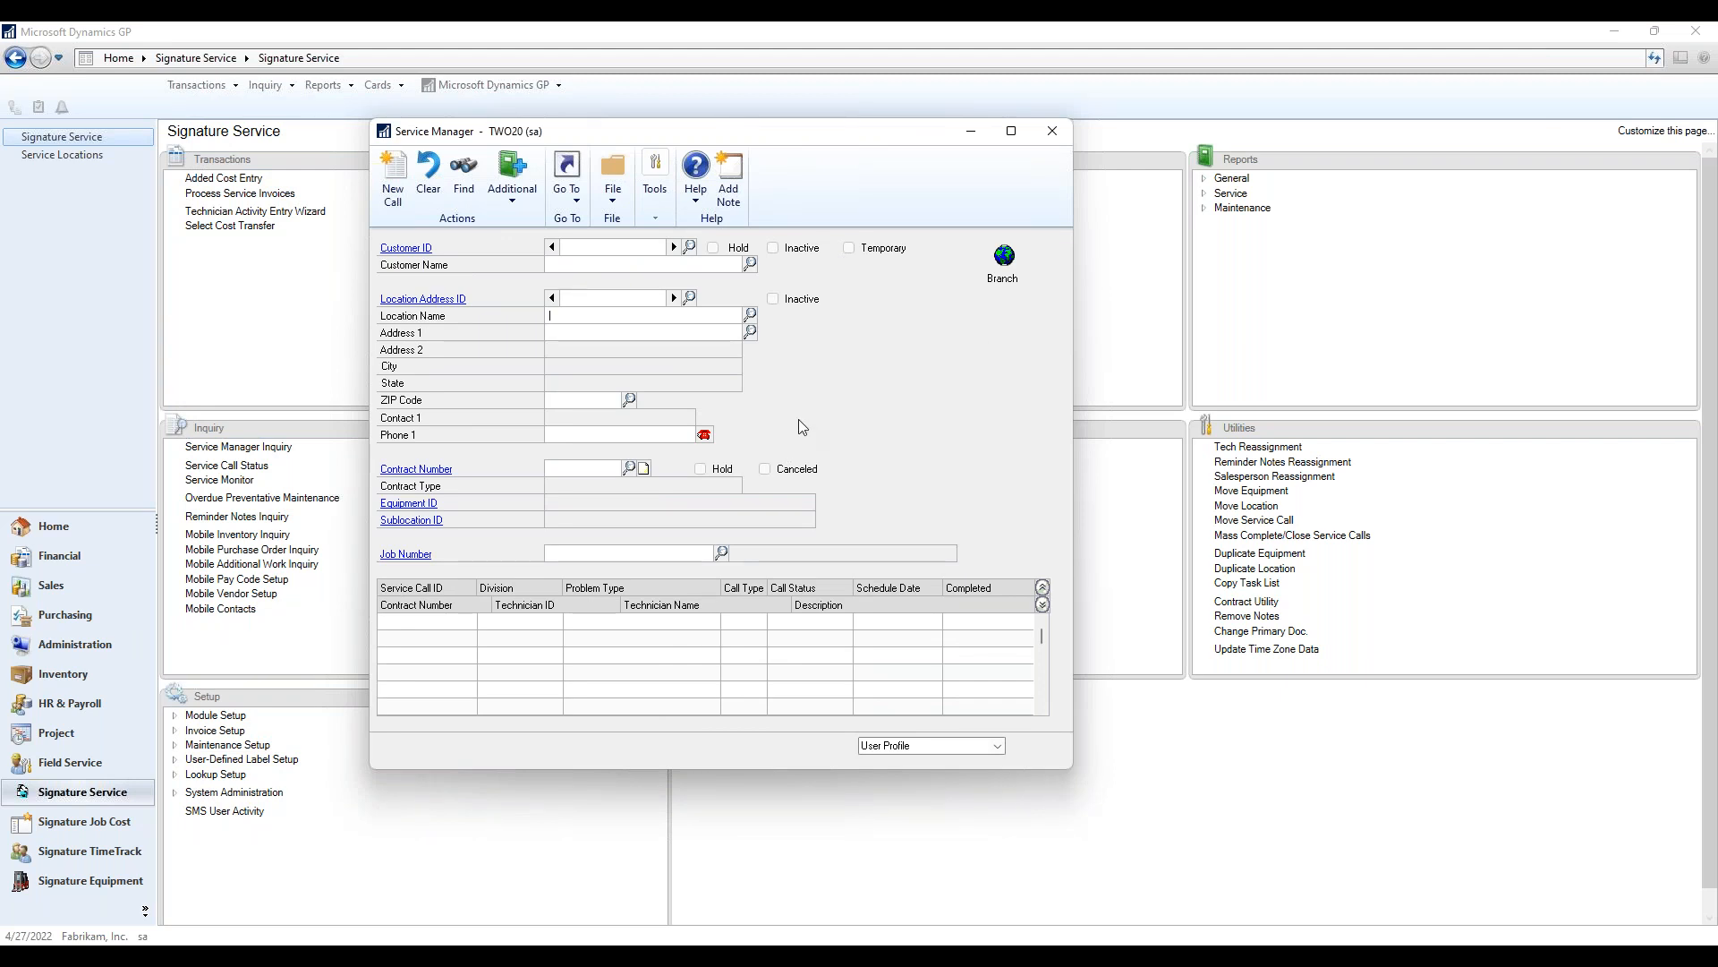
Step: Open the service call Find window, close it along with Service Manager, and exit Dynamics GP
{"action": "left_click", "coordinate": [464, 172]}
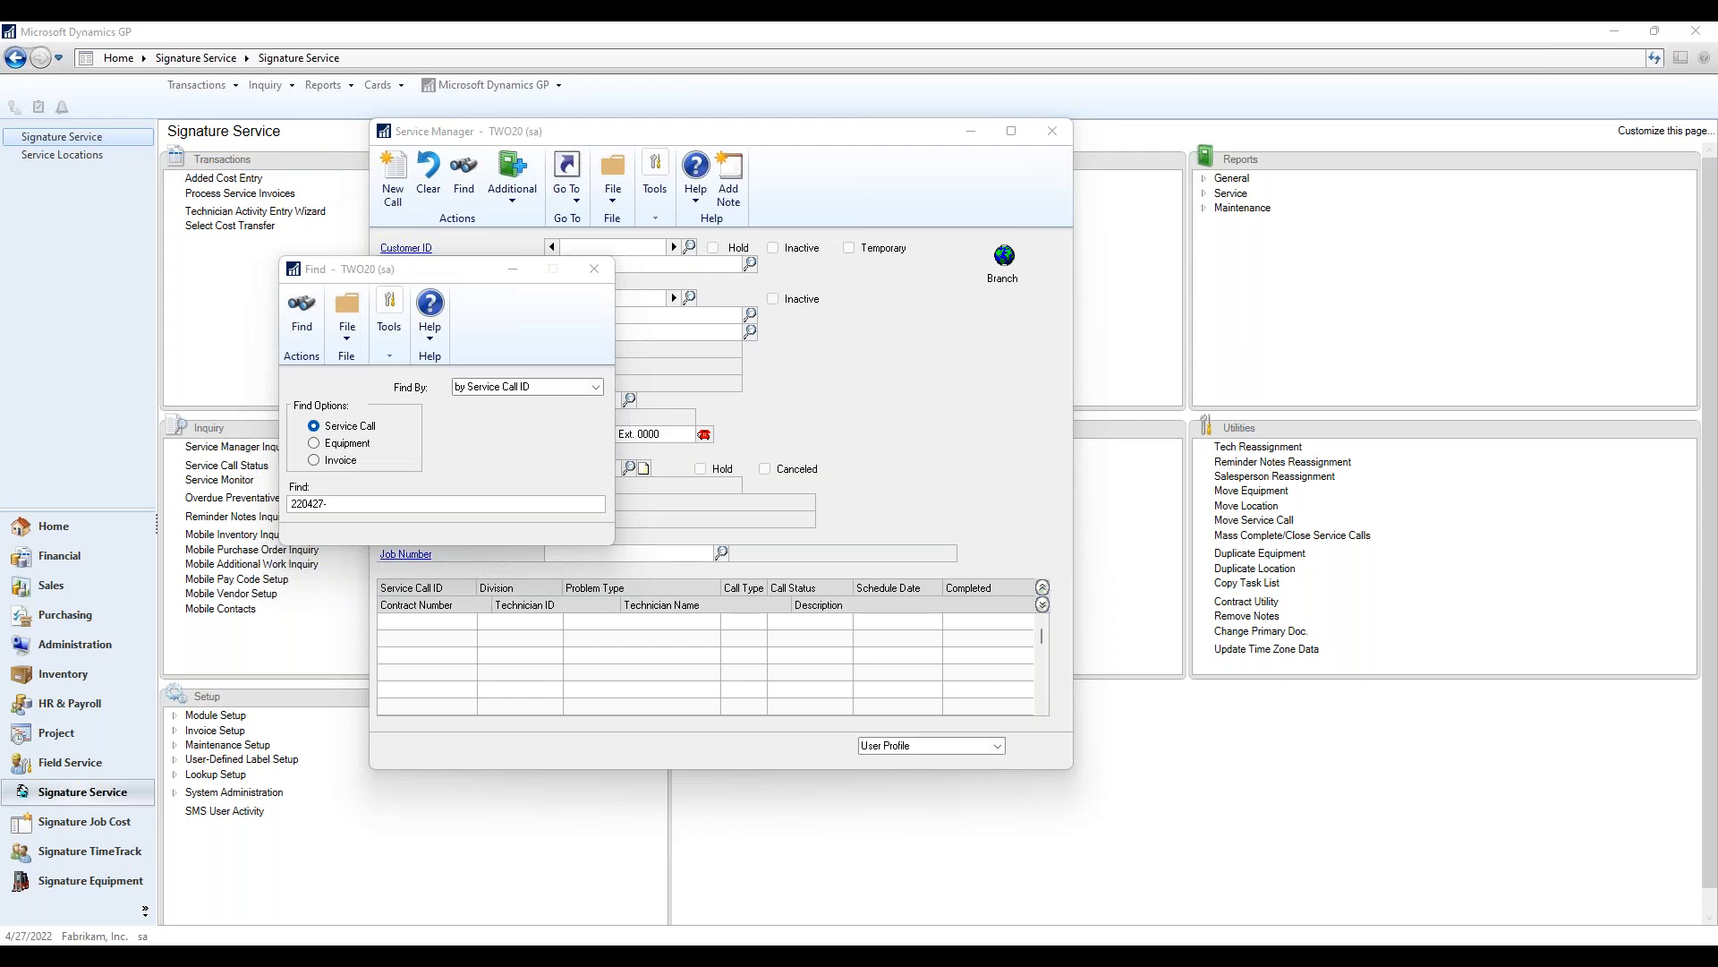
{"action": "left_click", "coordinate": [594, 268]}
{"action": "left_click", "coordinate": [1052, 132]}
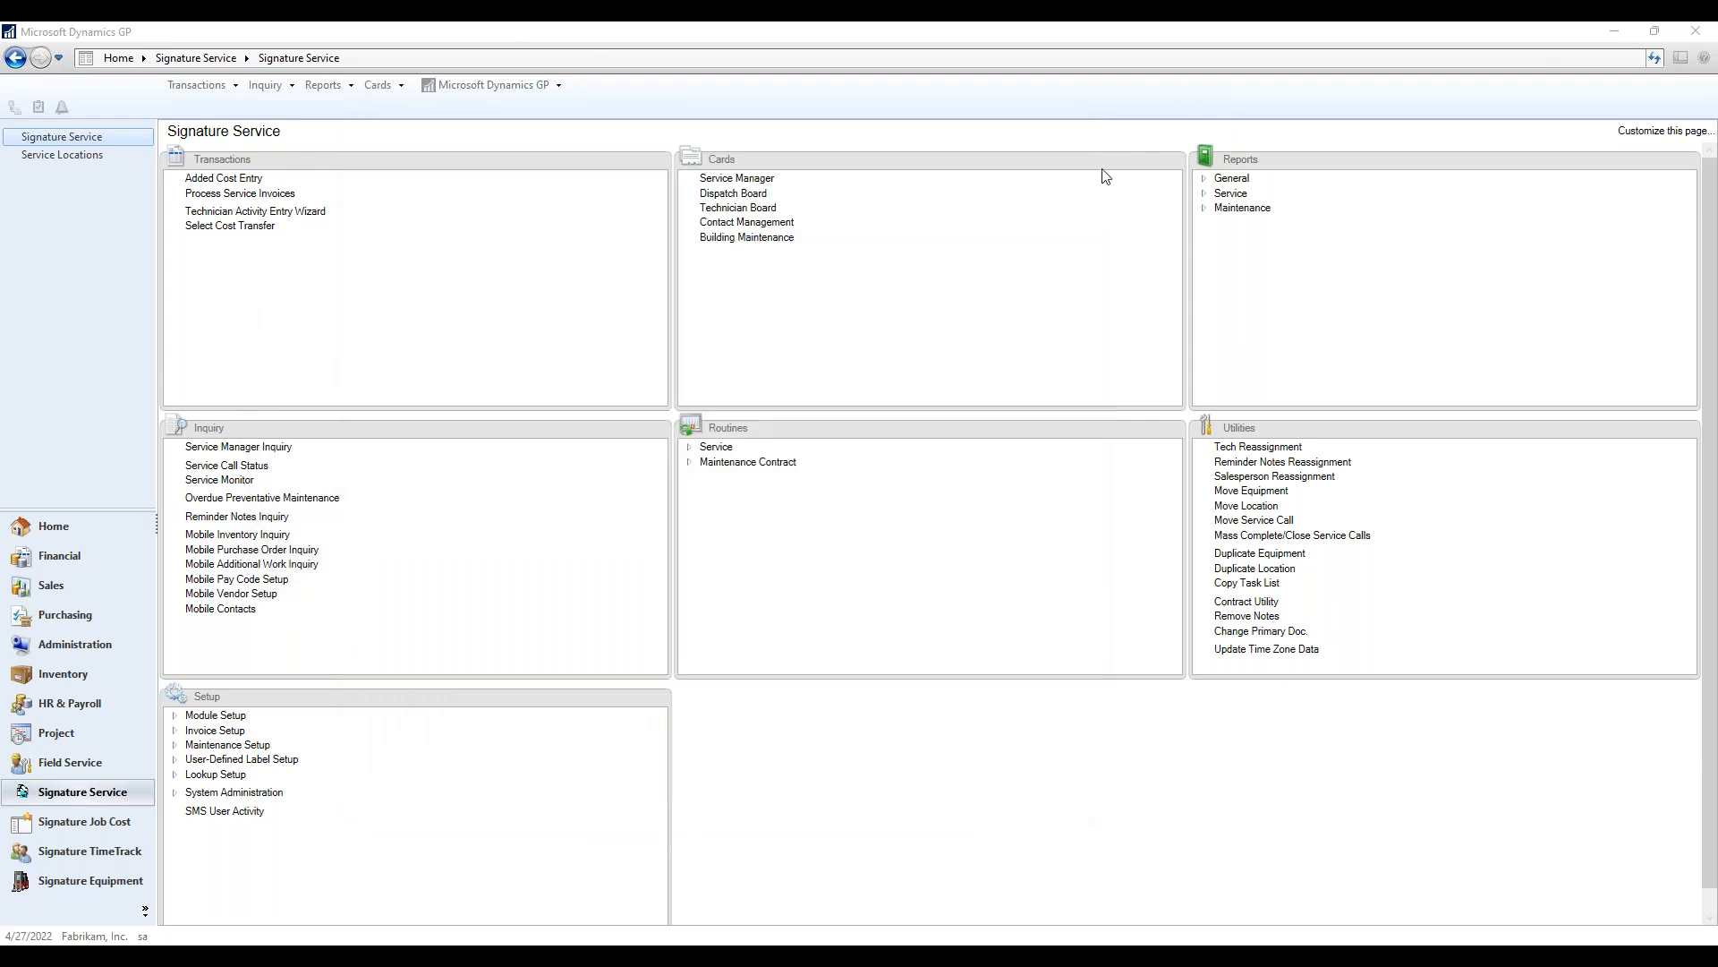
{"action": "left_click", "coordinate": [1699, 32]}
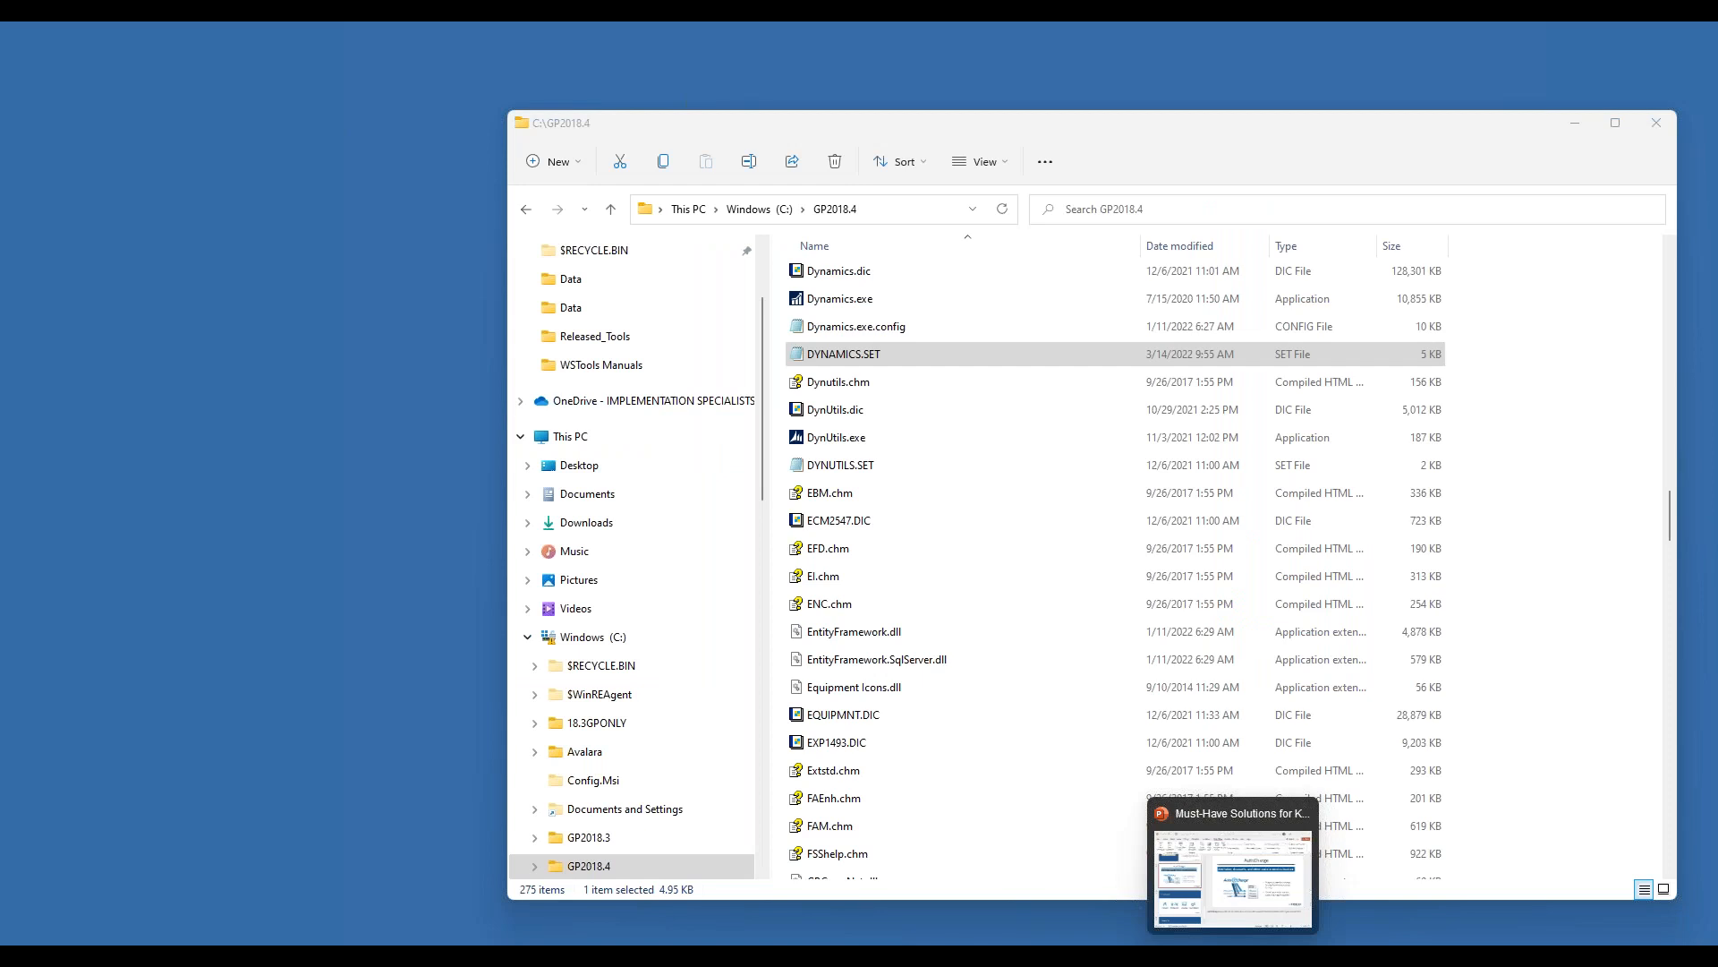
Step: Switch to the PowerPoint presentation and advance from the AutoCharge slide to the Our Services slide
{"action": "mouse_move", "coordinate": [715, 944]}
{"action": "mouse_move", "coordinate": [1115, 945]}
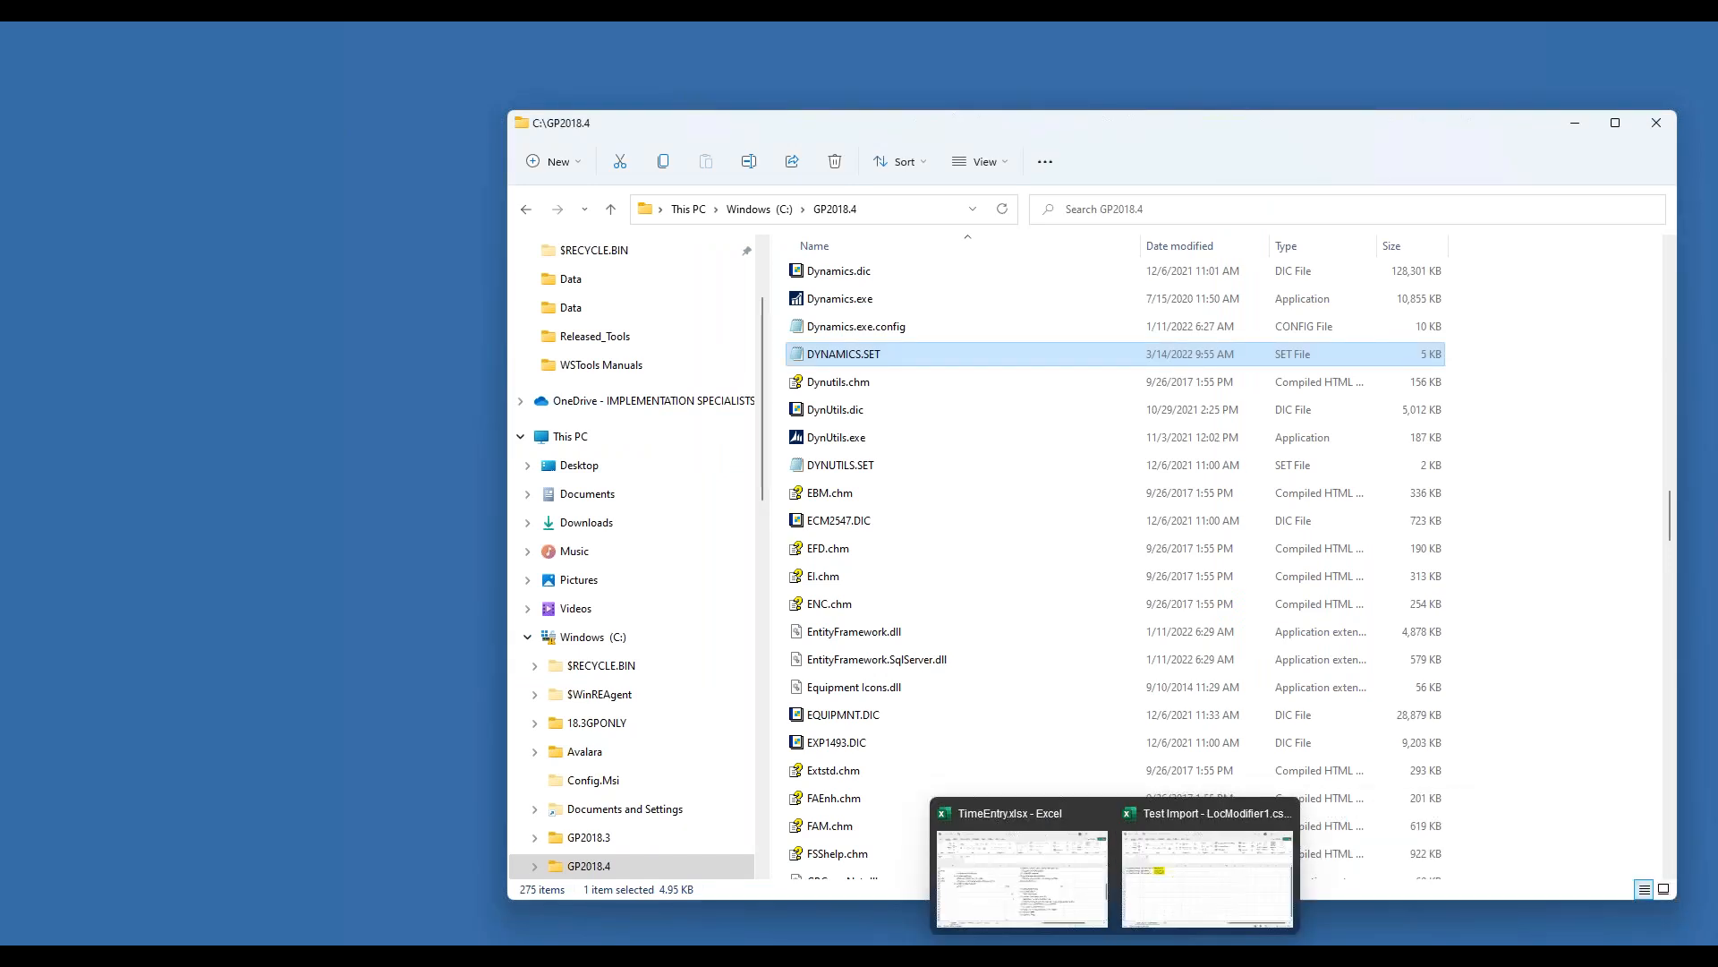
{"action": "mouse_move", "coordinate": [1234, 948]}
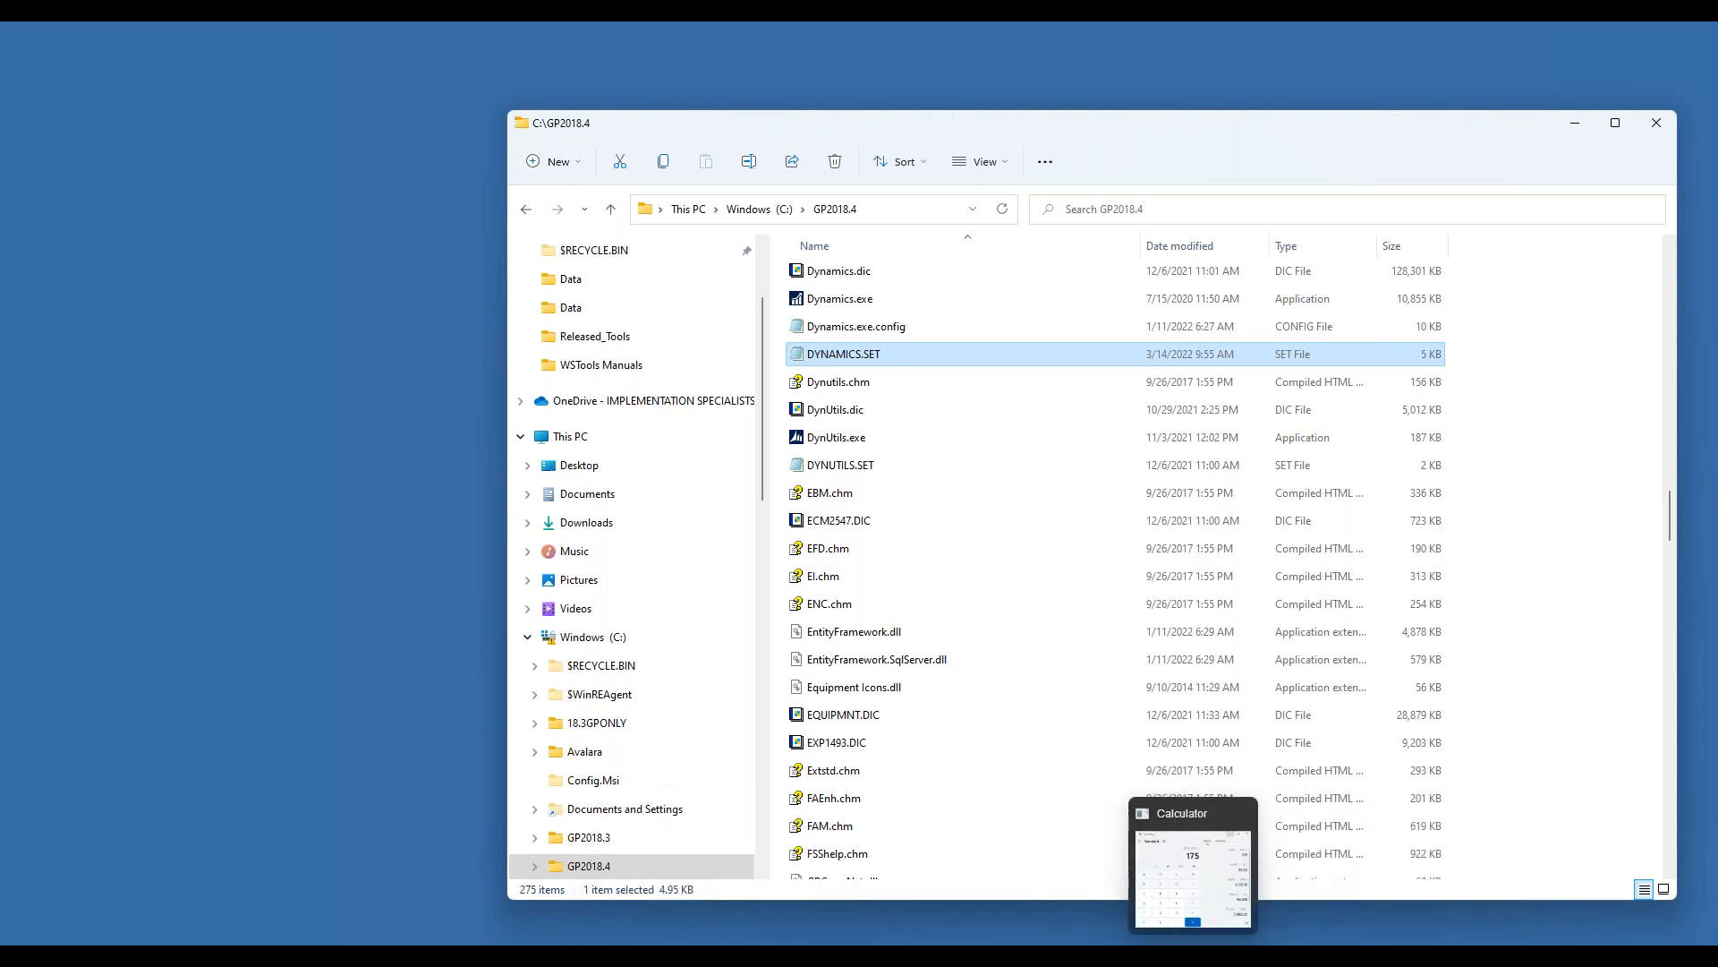
{"action": "left_click", "coordinate": [1079, 948]}
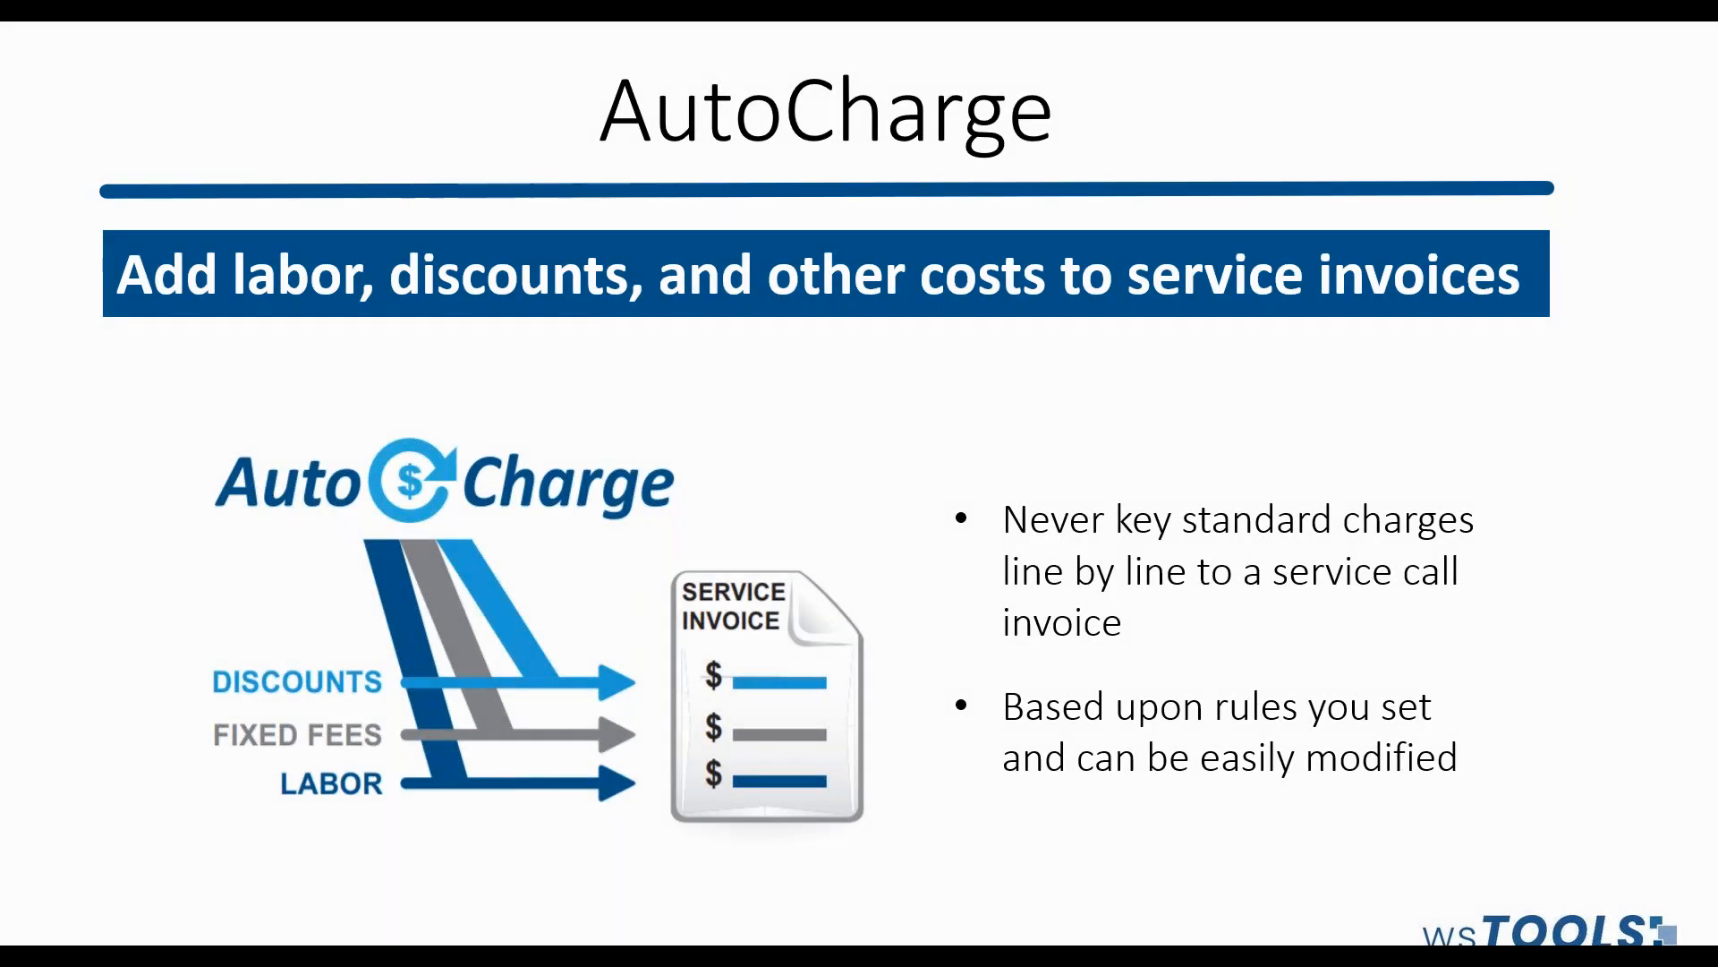
{"action": "key", "text": "Right"}
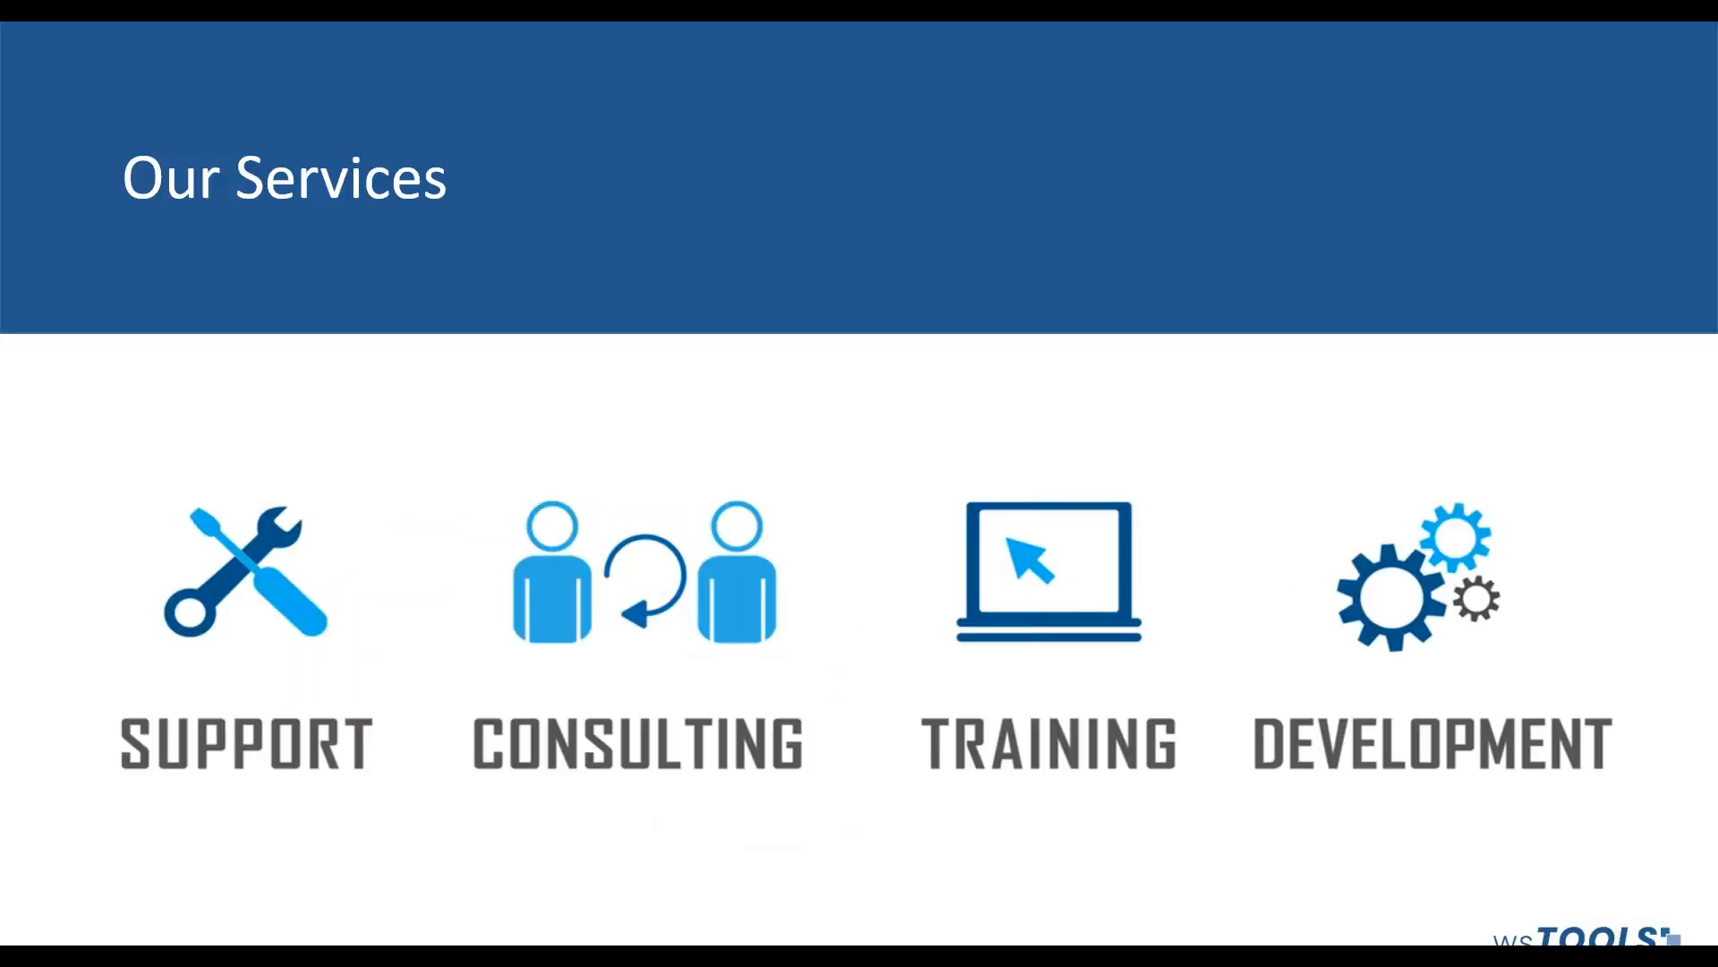